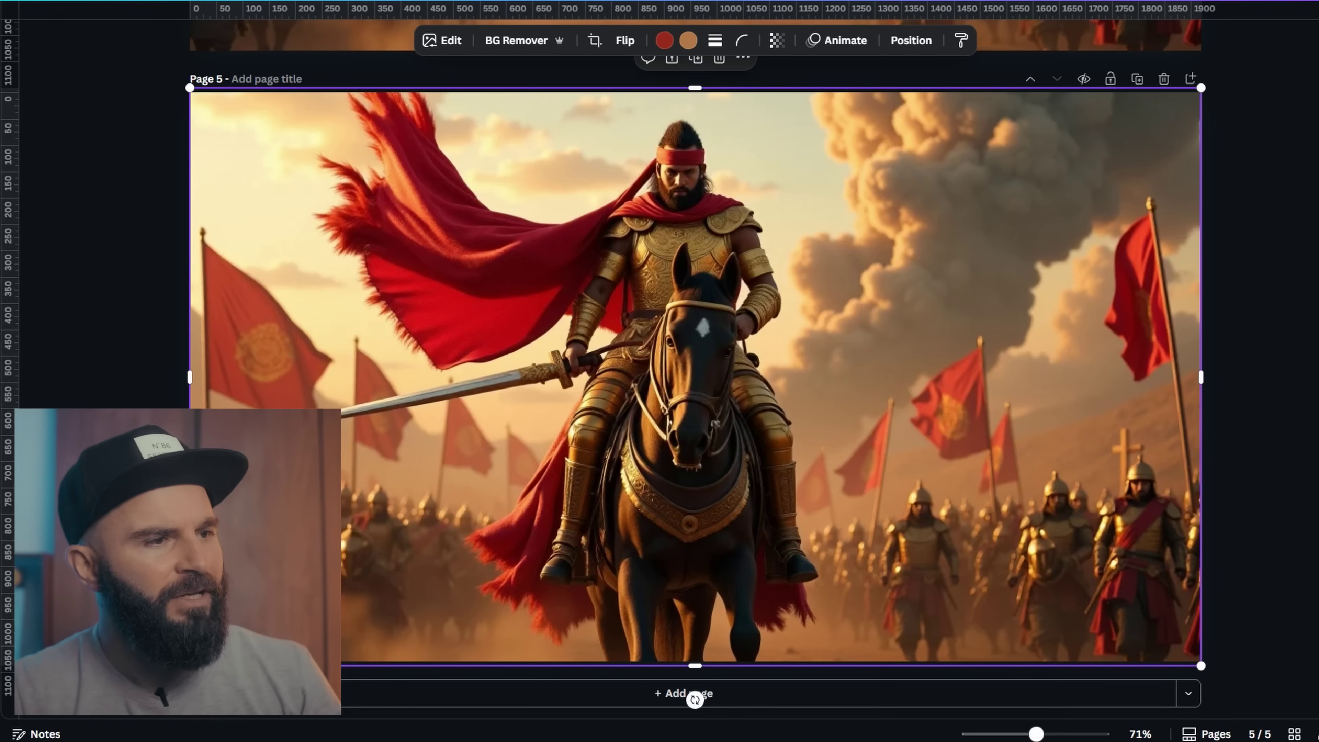
# Start Magic Grab on the page 5 image of the soldier on horseback
pyautogui.click(574, 328)
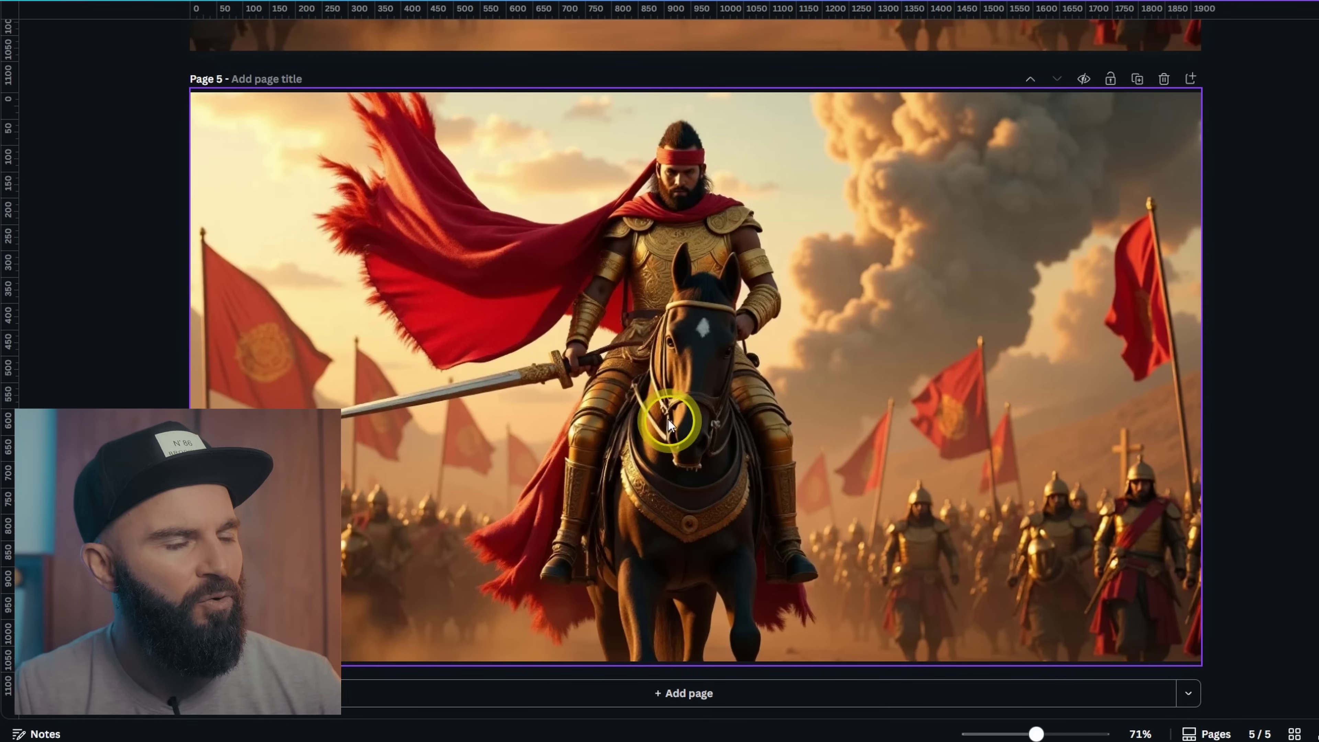
pyautogui.click(780, 354)
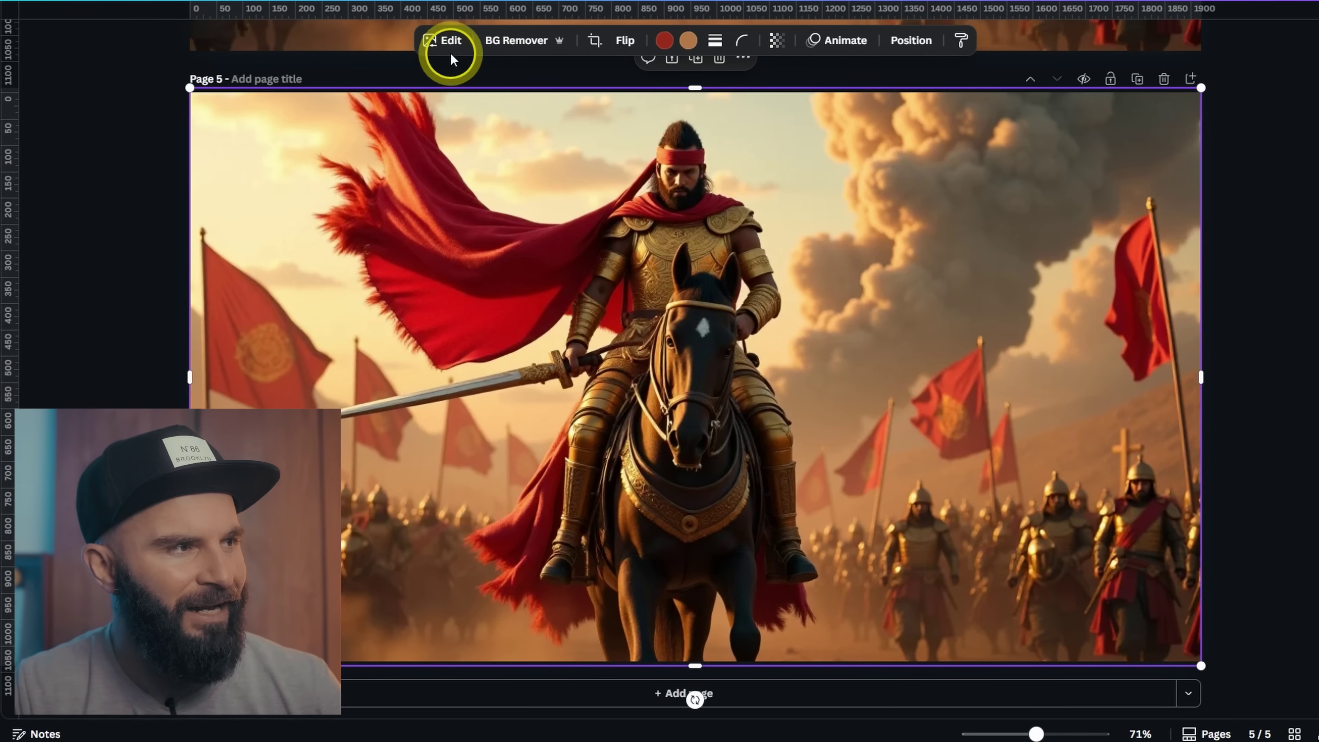
pyautogui.click(442, 44)
pyautogui.click(253, 240)
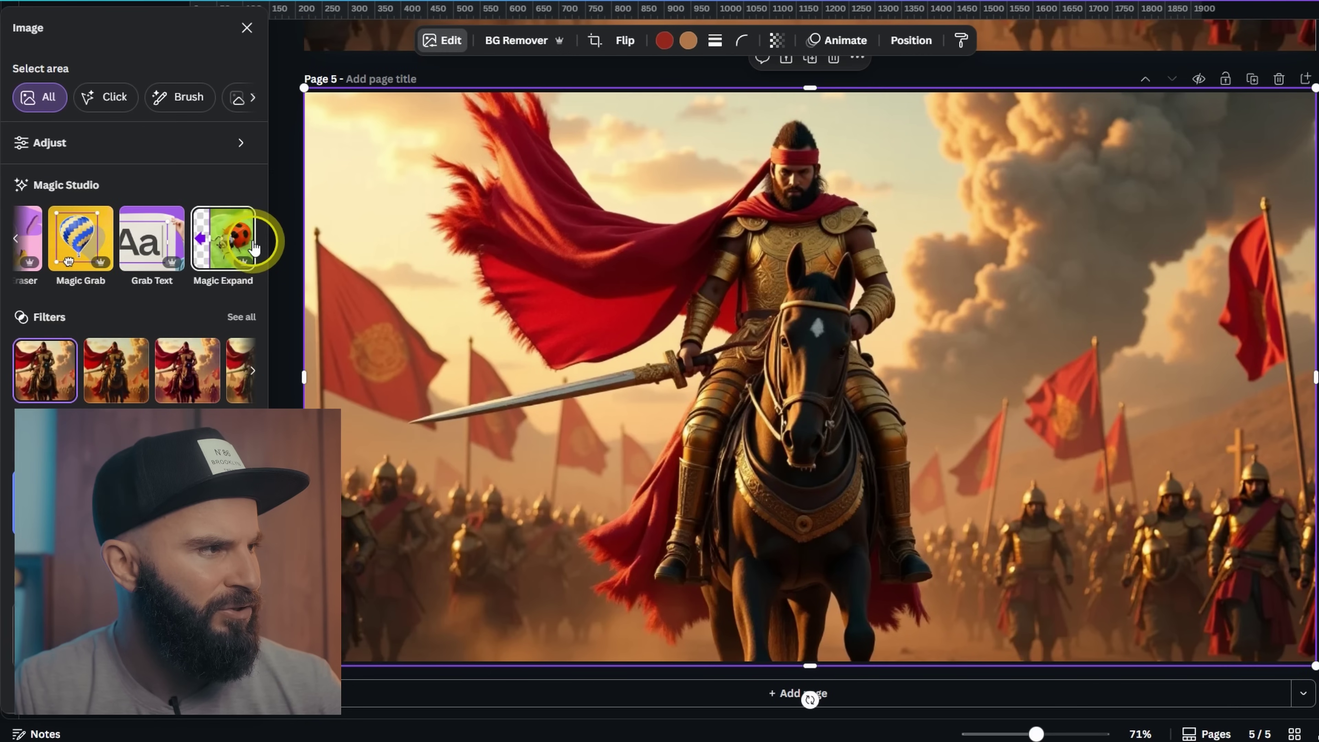
pyautogui.click(93, 254)
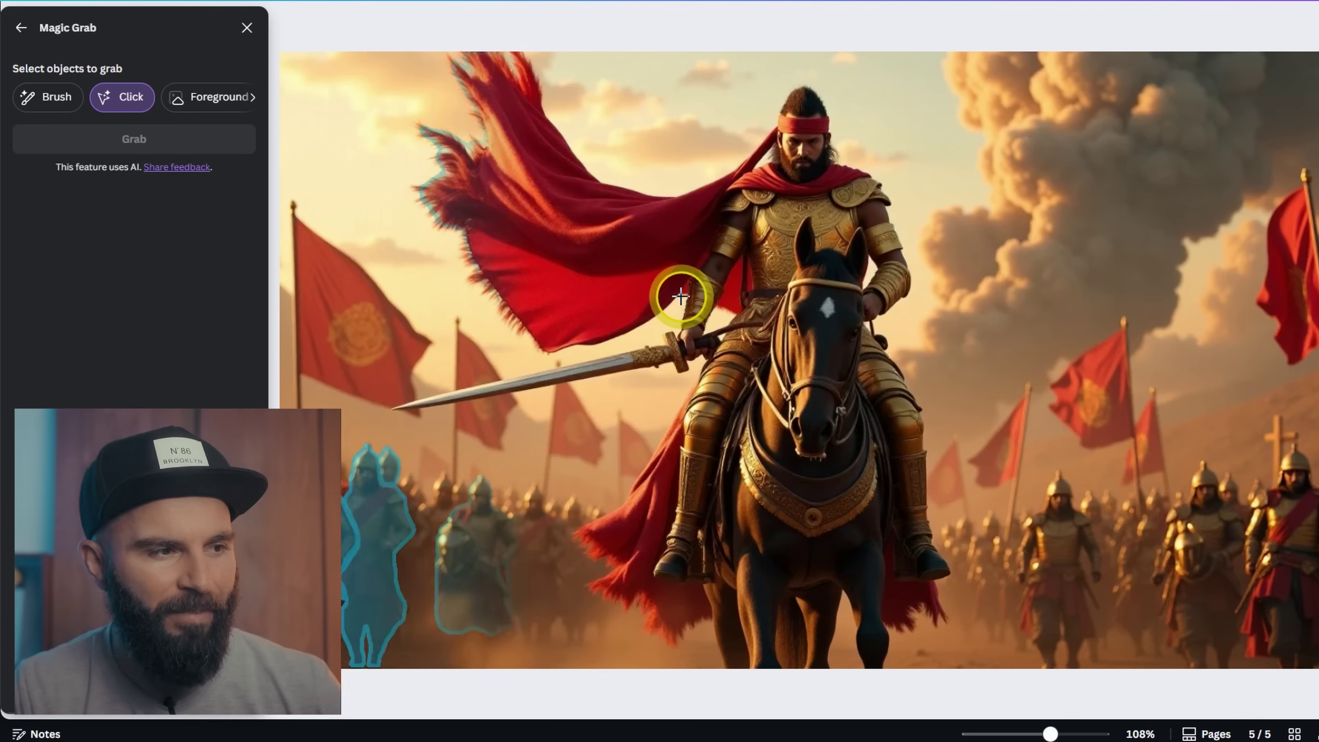
# Select the horse, the rider, his legs, the red cape and the sword, and grab them as a separate object
pyautogui.click(789, 397)
pyautogui.click(695, 442)
pyautogui.click(888, 395)
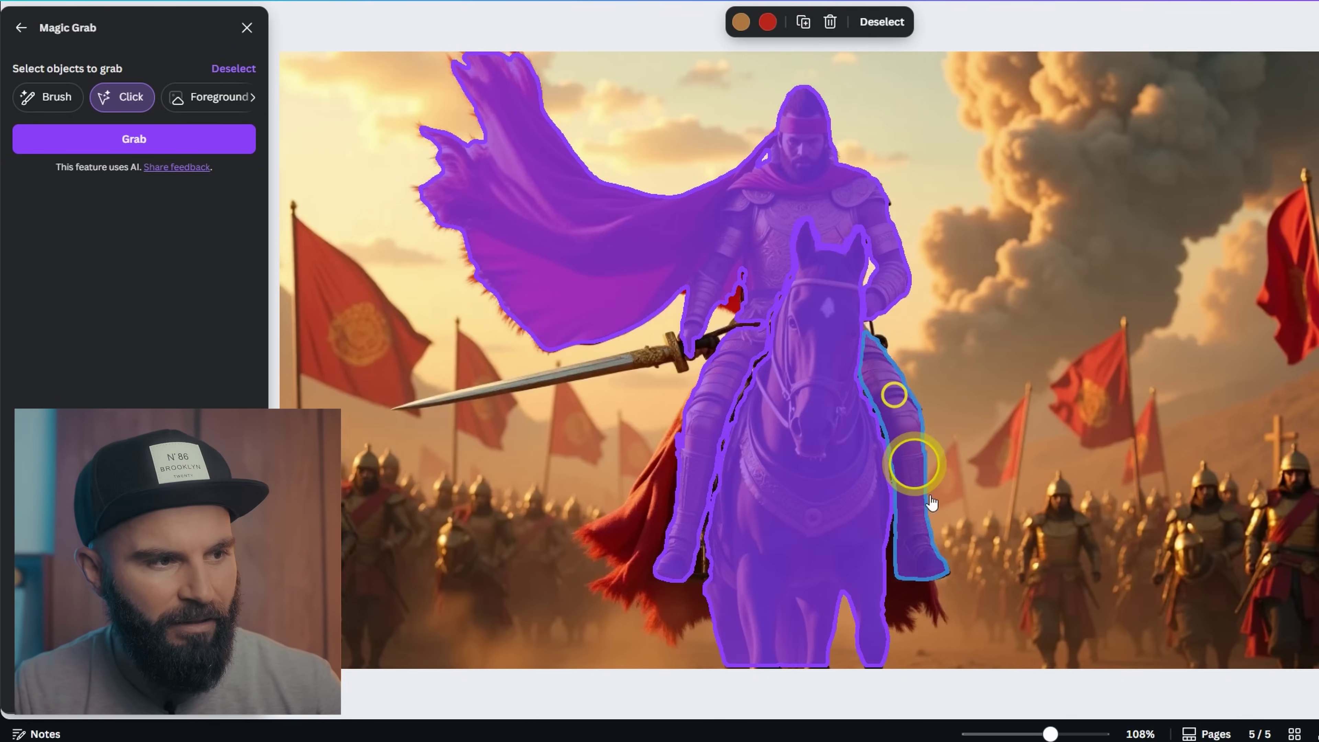
pyautogui.click(914, 597)
pyautogui.click(650, 360)
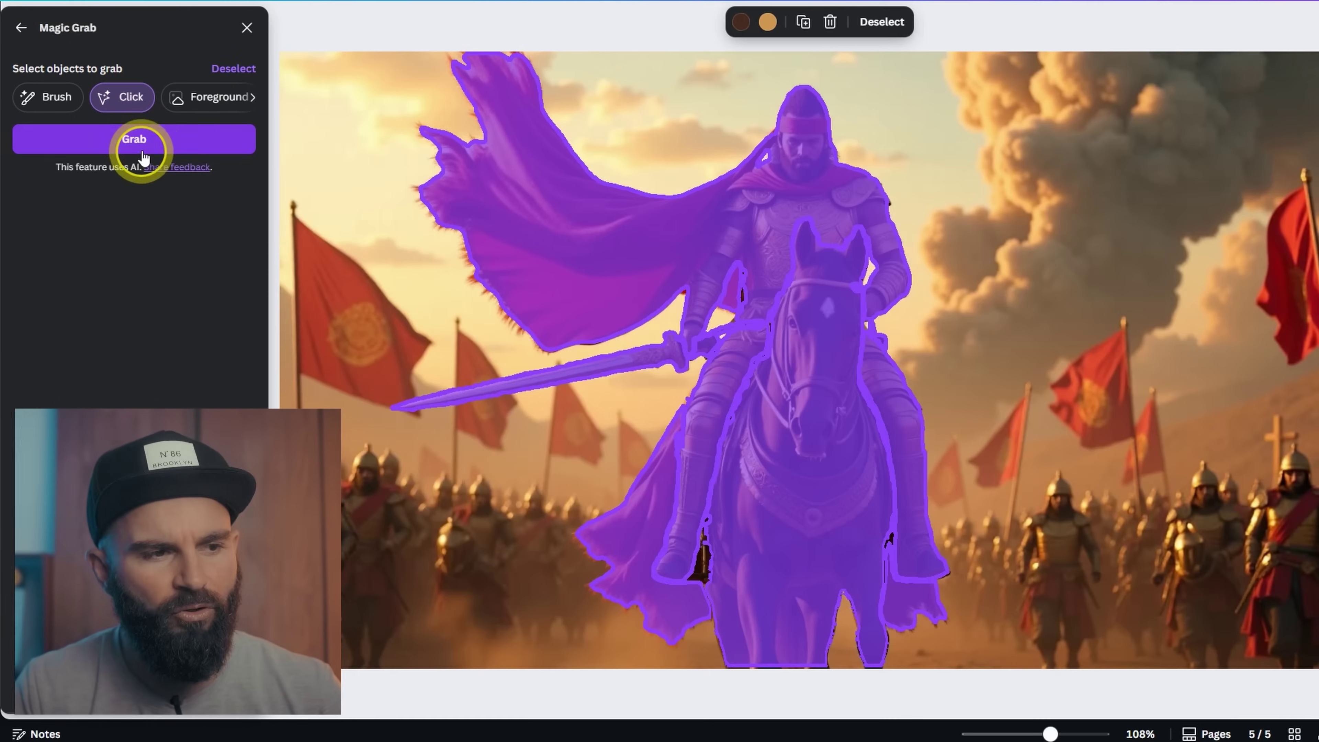
pyautogui.click(145, 143)
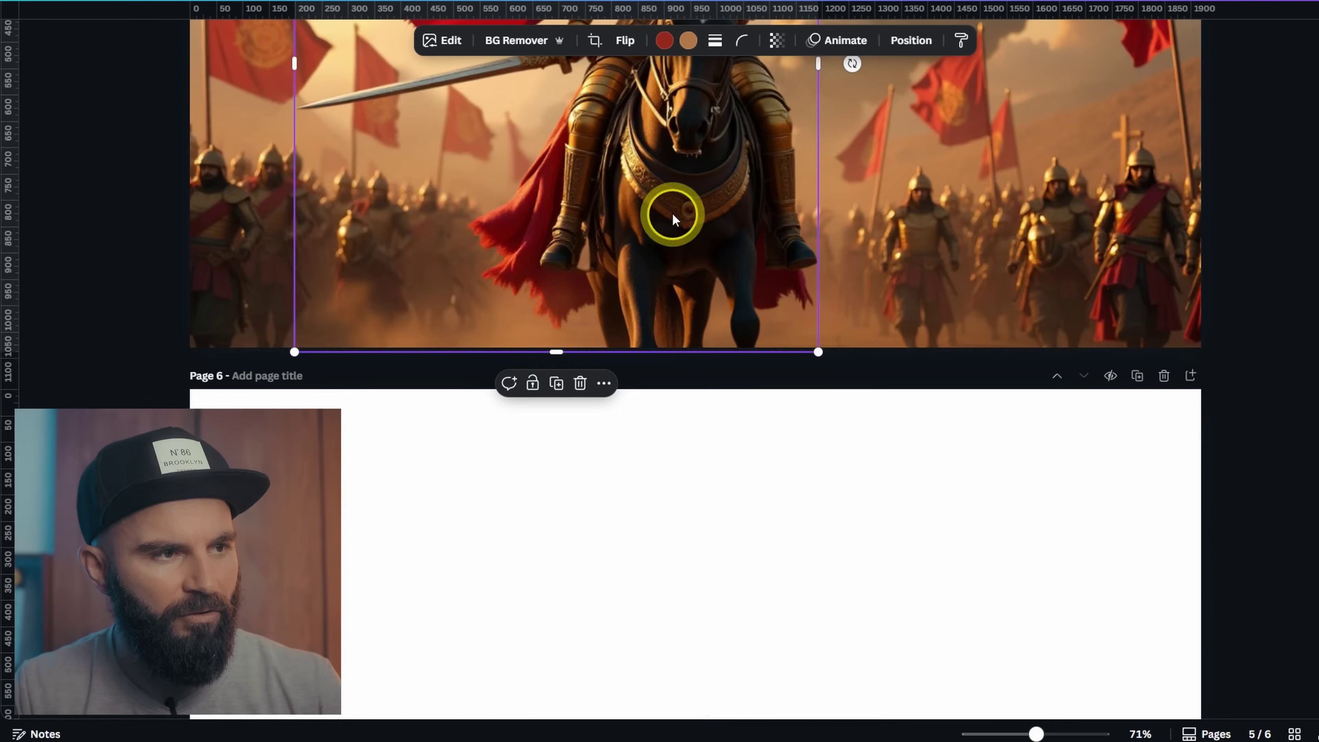
# Move the grabbed rider onto the blank page 6, leaving the background on page 5, and check both pages
pyautogui.moveTo(673, 218); pyautogui.dragTo(783, 500)
pyautogui.scroll(5, 702, 409)
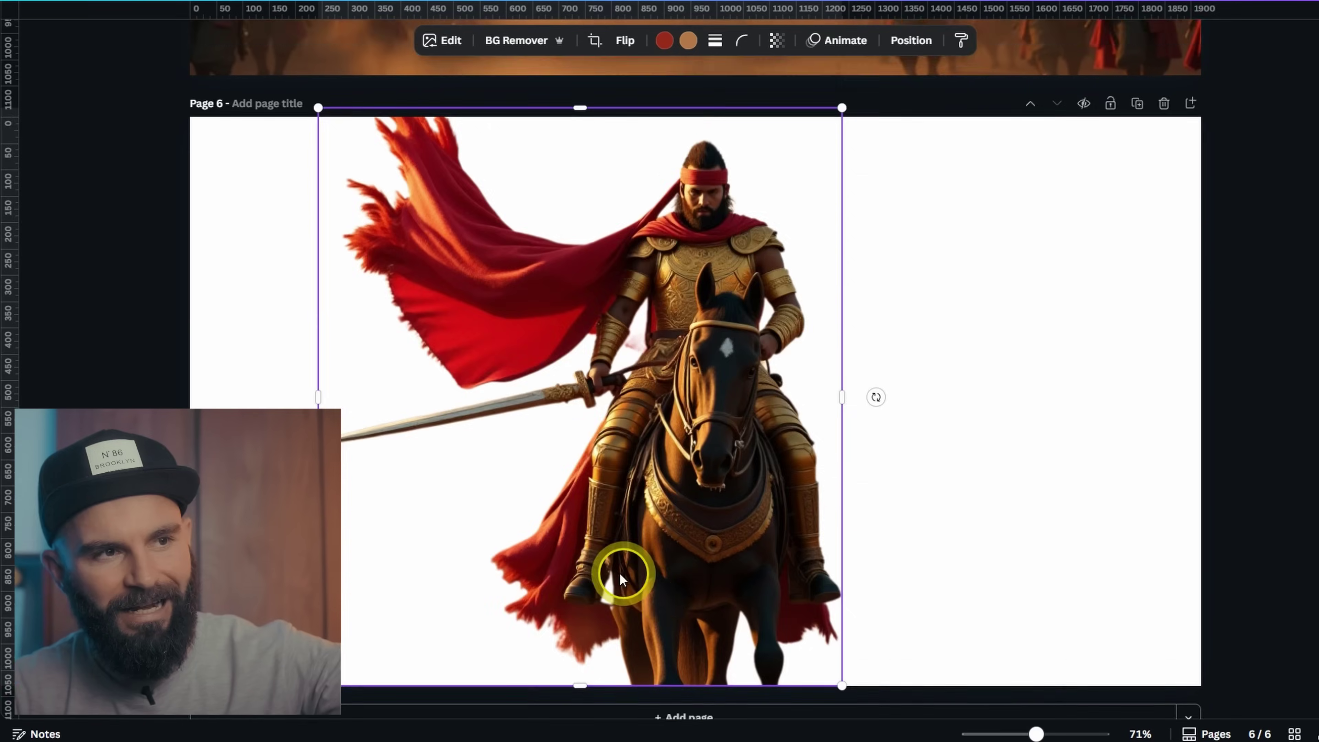
pyautogui.scroll(4, 603, 573)
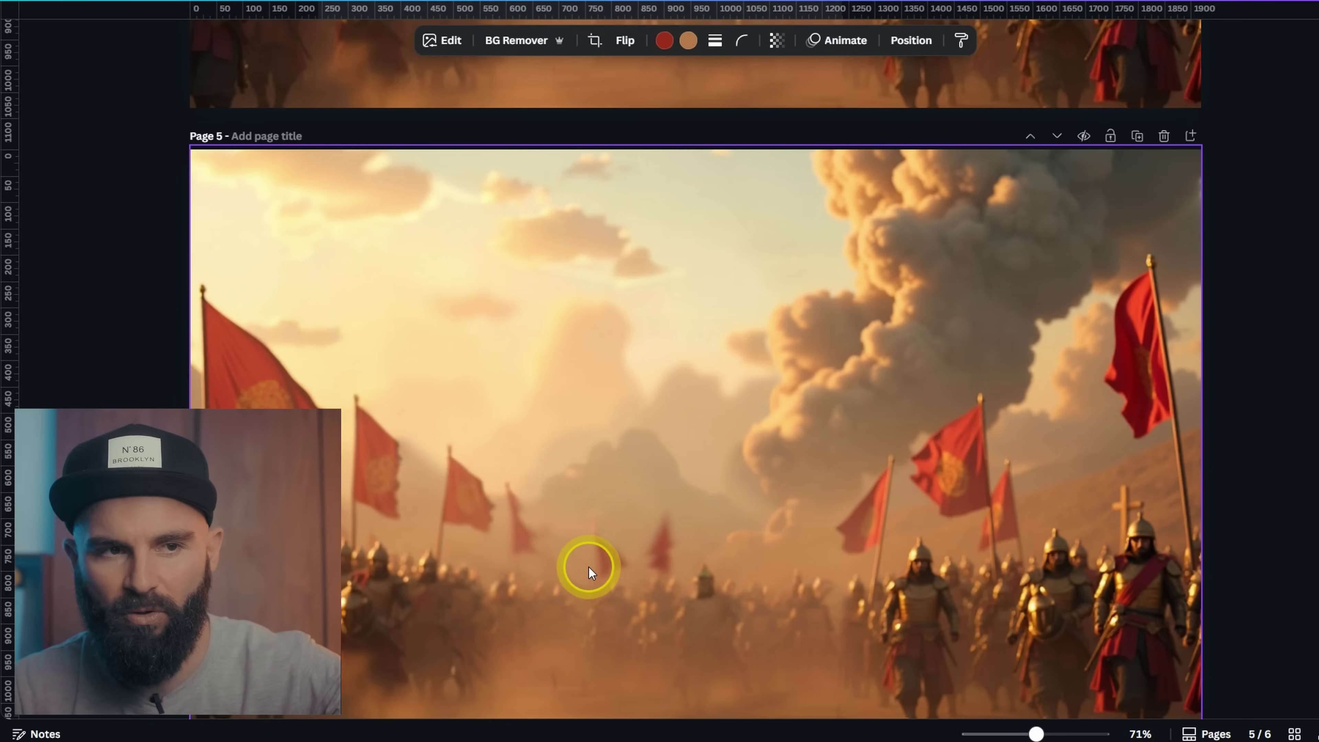
pyautogui.scroll(-2, 588, 566)
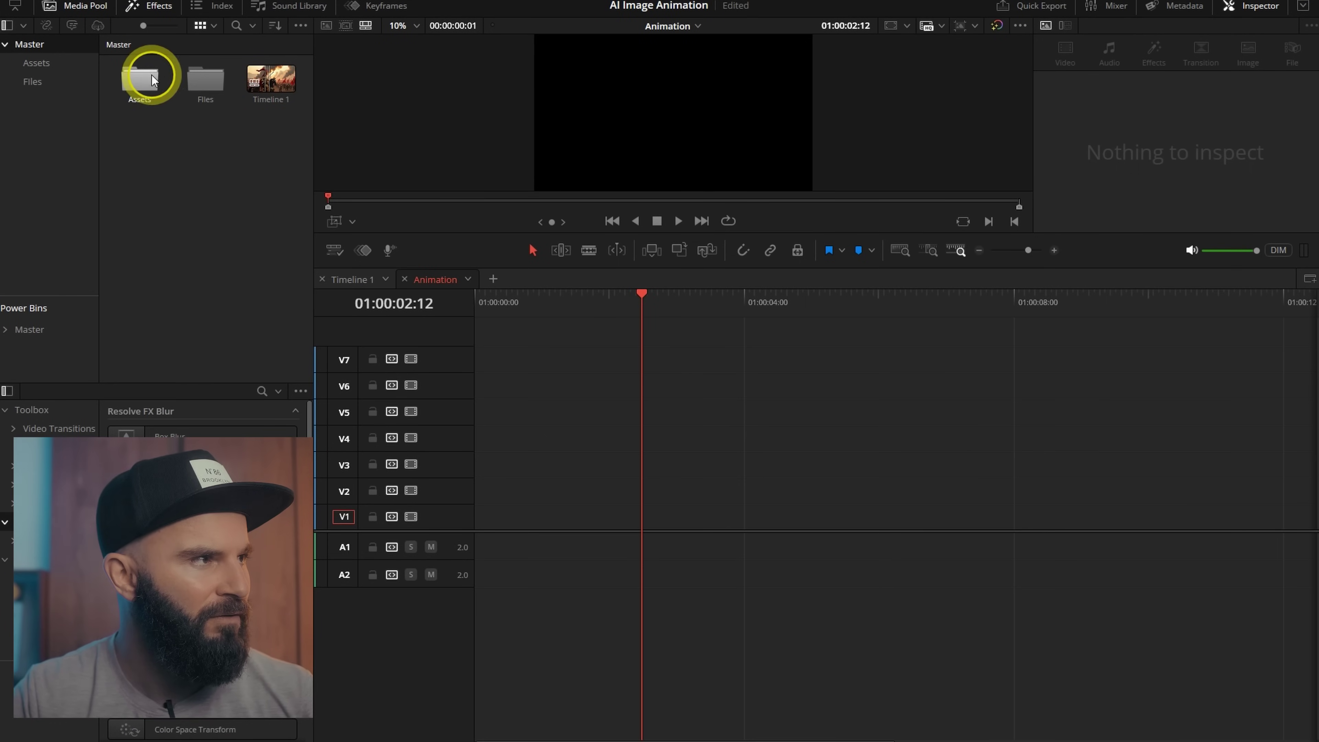
# In DaVinci Resolve, place BG 2.png on V1 and Soldier 2.png on V3 at the start of the Animation timeline
pyautogui.moveTo(202, 78); pyautogui.dragTo(464, 530)
pyautogui.moveTo(139, 128); pyautogui.dragTo(457, 470)
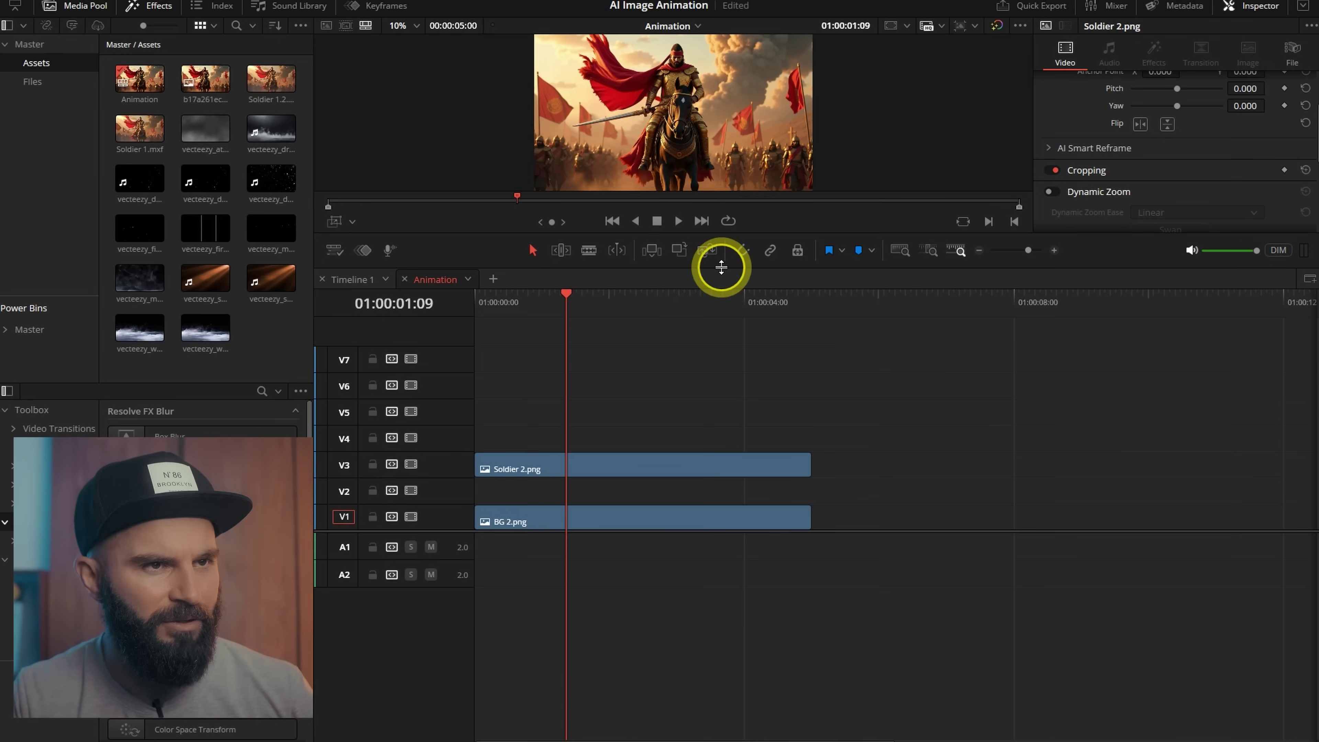
pyautogui.moveTo(721, 266); pyautogui.dragTo(760, 467)
pyautogui.press('Home')
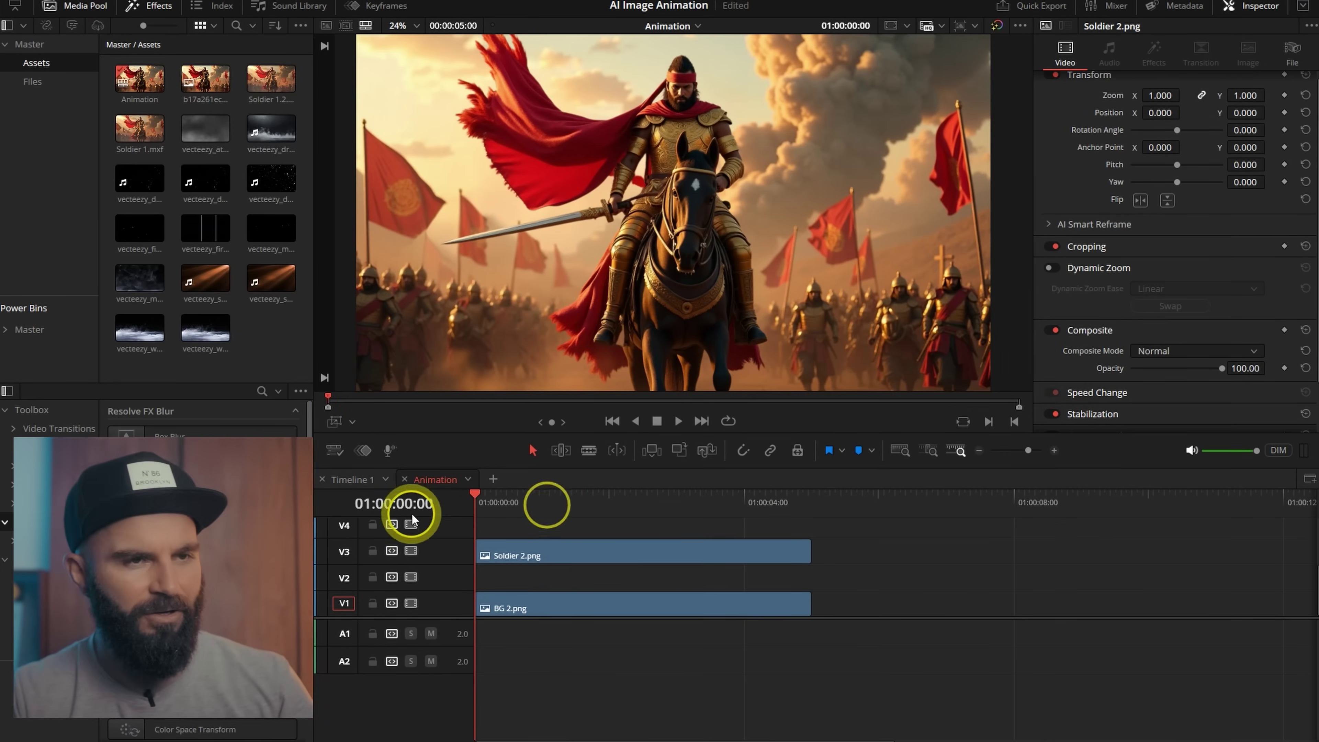
# Enable Dynamic Zoom on the BG 2.png clip and play it back
pyautogui.click(538, 604)
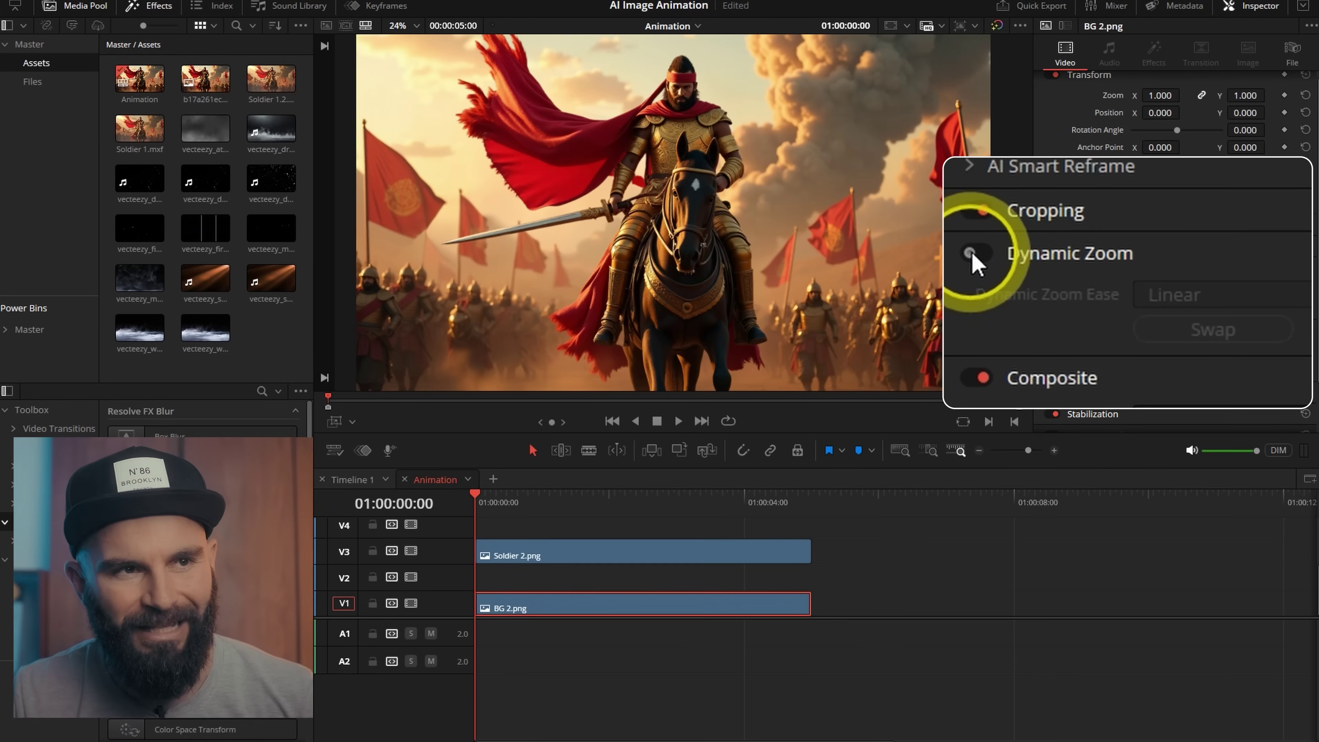
pyautogui.click(979, 255)
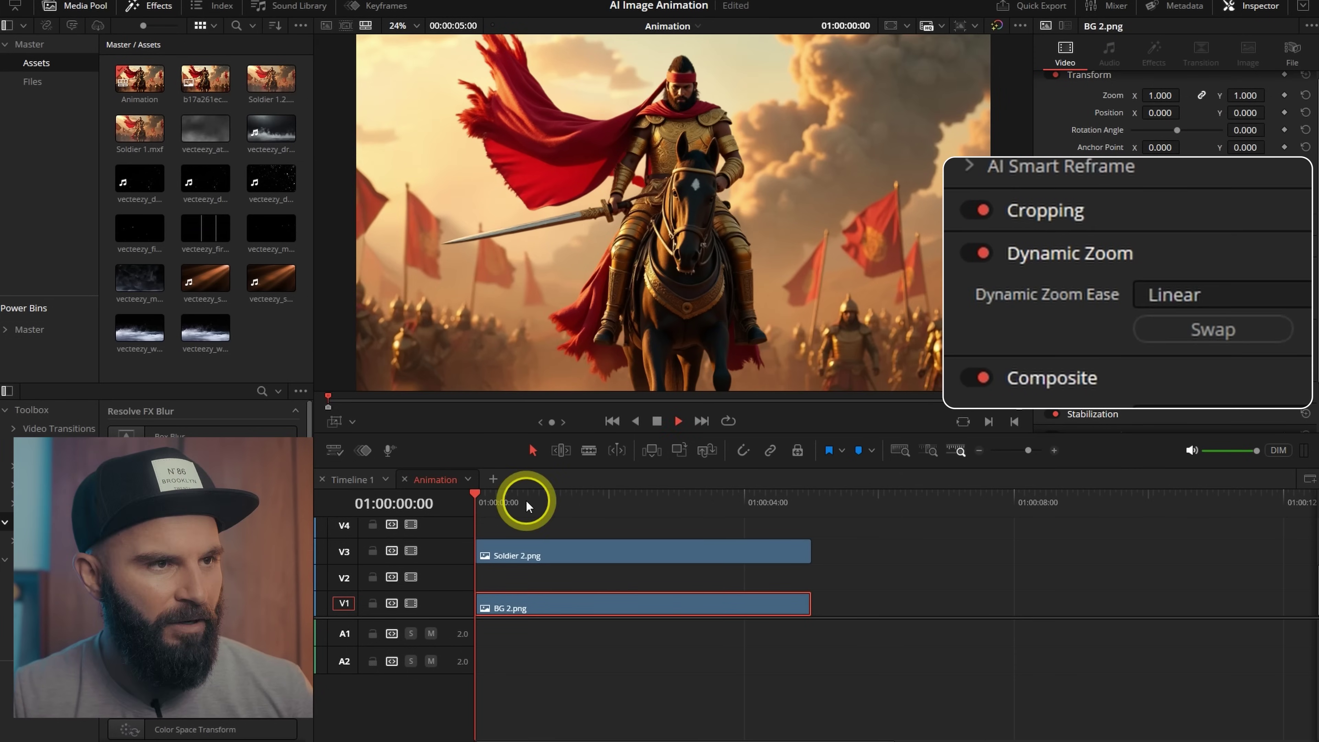
pyautogui.press('space')
pyautogui.press('space')
# Enable Dynamic Zoom on the Soldier 2.png clip and scrub through the result
pyautogui.click(554, 549)
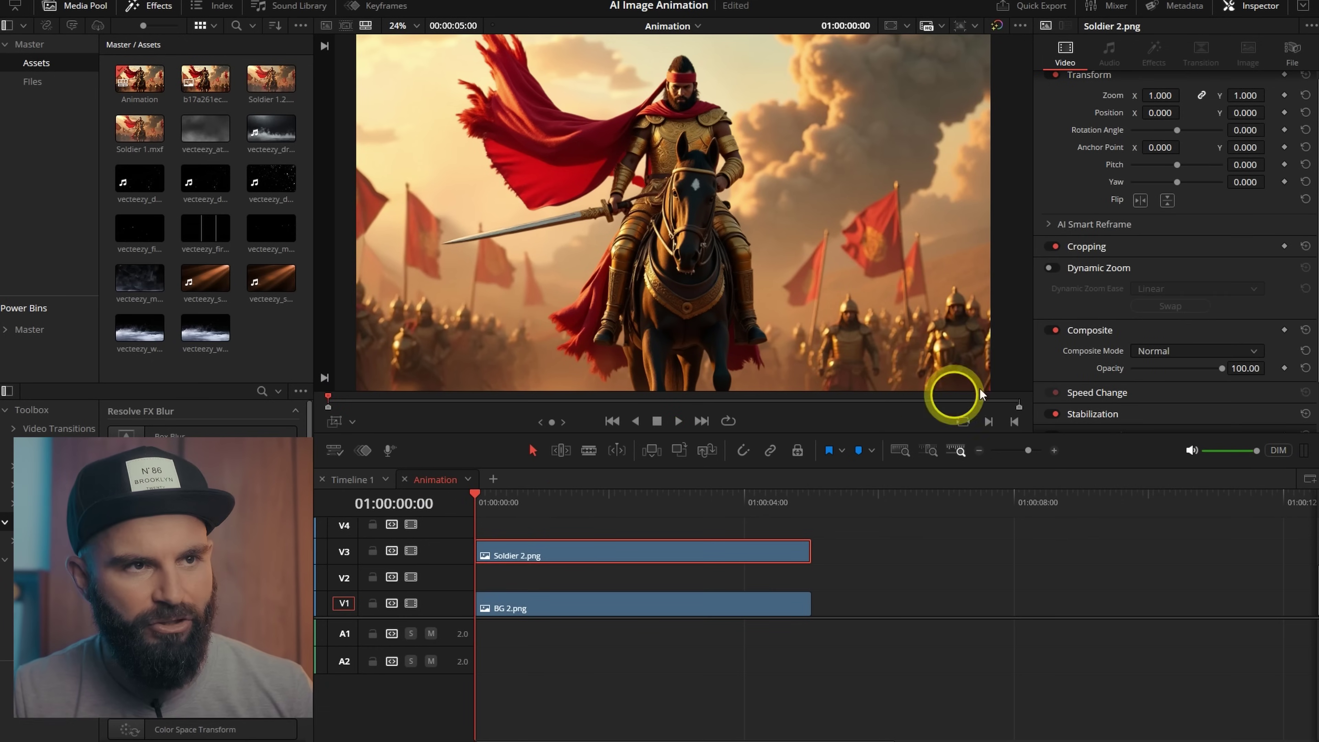
pyautogui.click(978, 254)
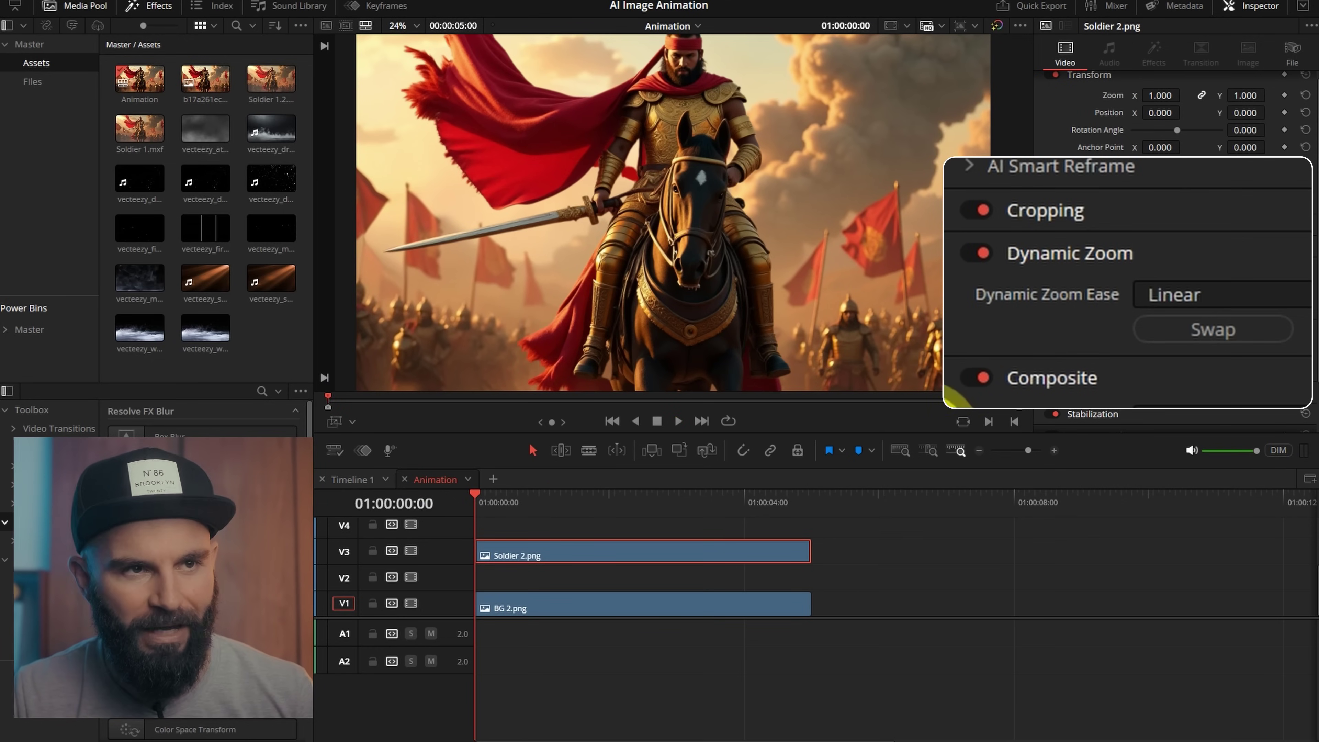
pyautogui.moveTo(493, 501); pyautogui.dragTo(637, 501)
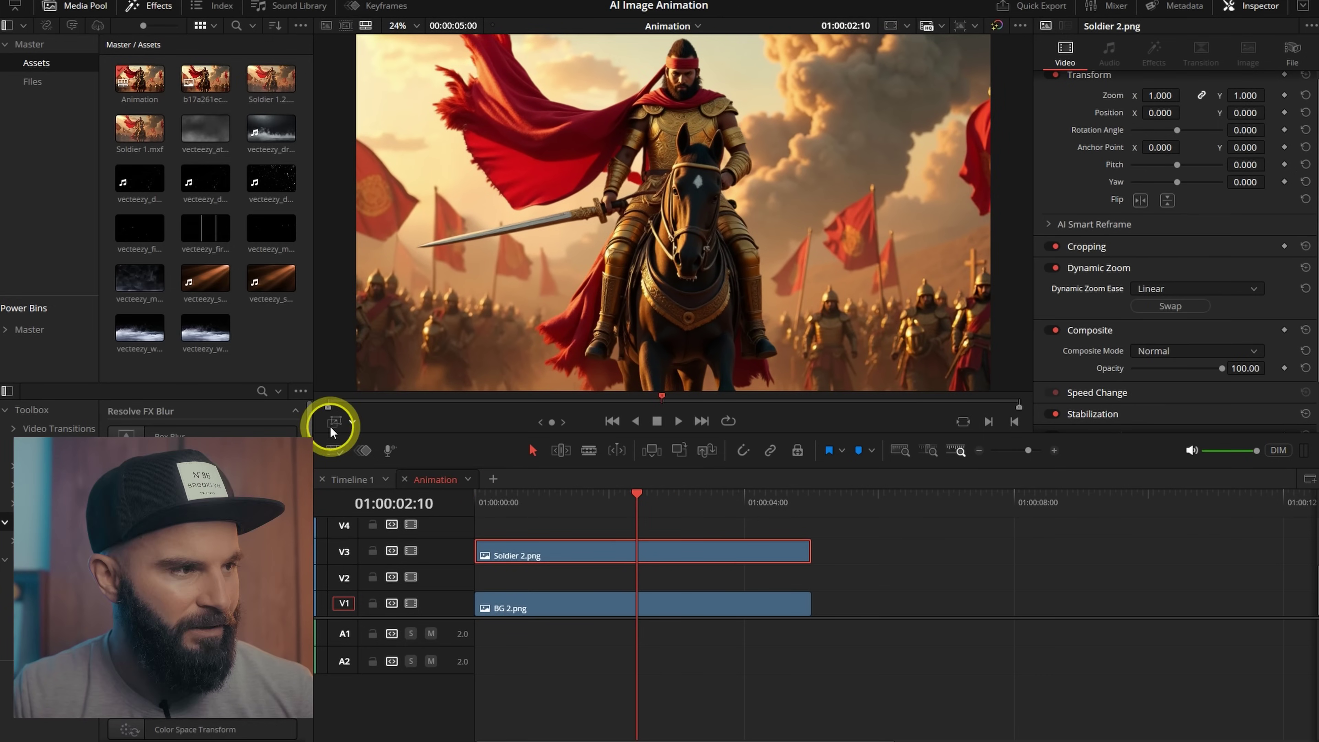
# Show the Dynamic Zoom frames in the viewer, adjust the zoom framing of the soldier and background clips, and preview the motion
pyautogui.click(354, 424)
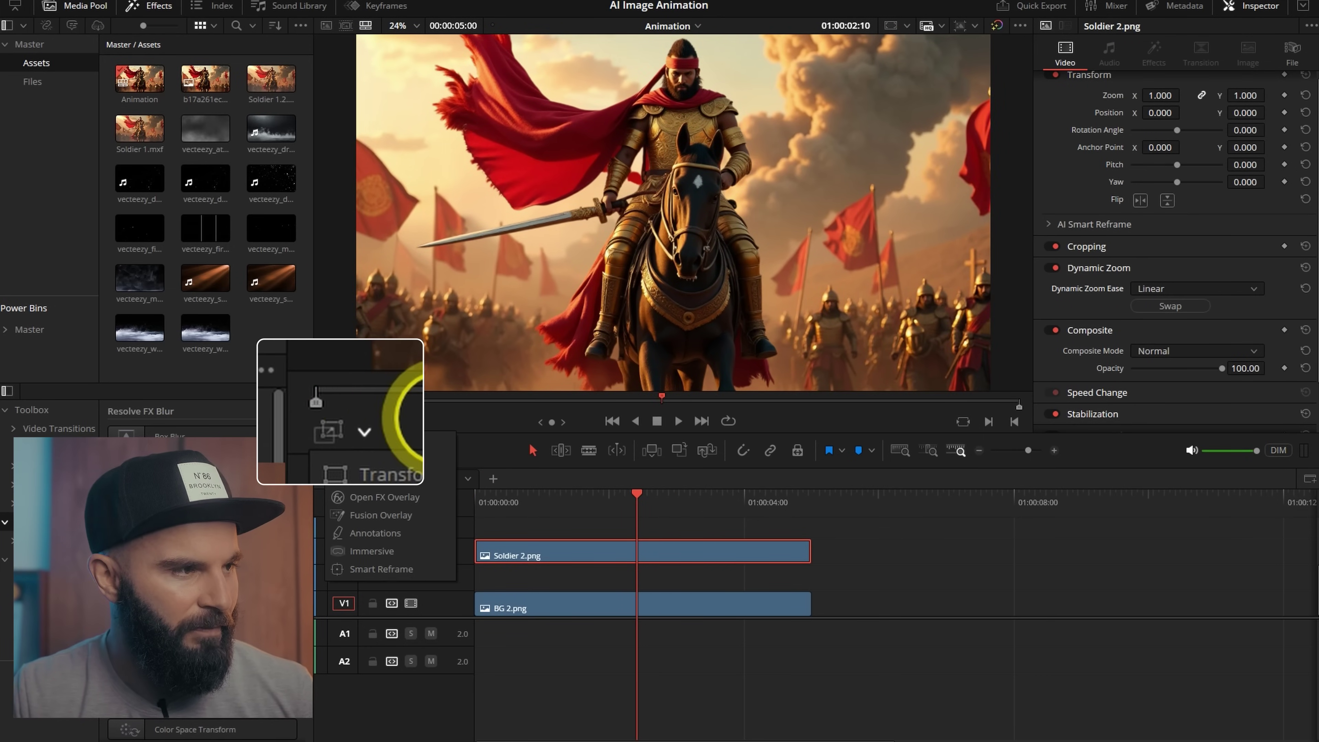
pyautogui.click(363, 478)
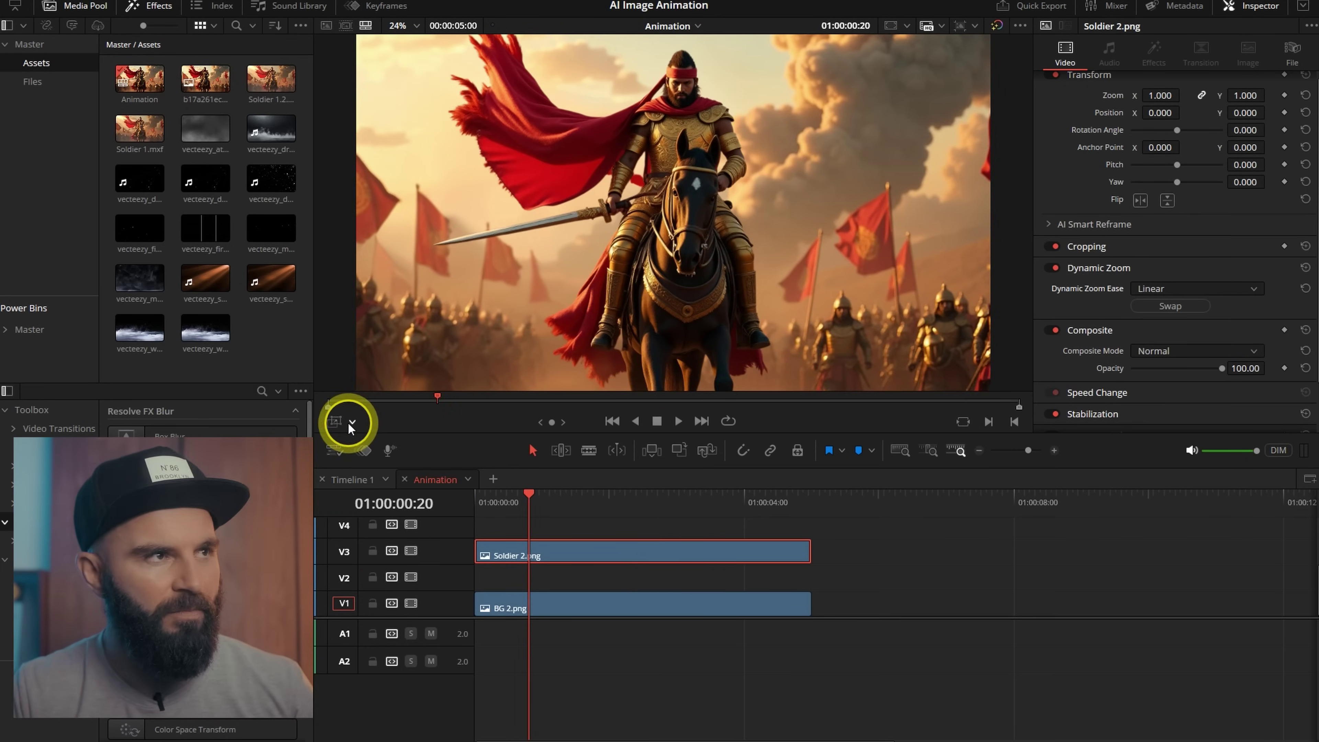
pyautogui.click(336, 422)
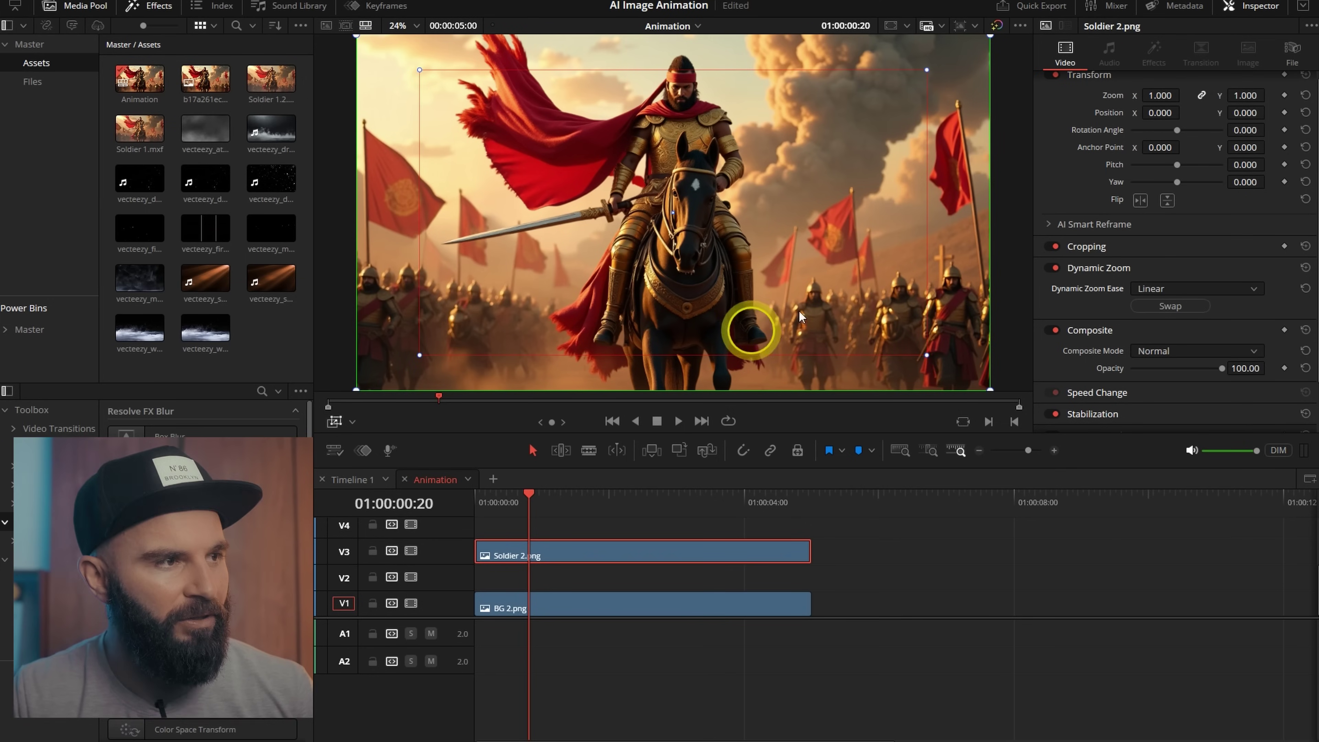
pyautogui.moveTo(369, 381)
pyautogui.mouseDown()
pyautogui.moveTo(415, 358)
pyautogui.moveTo(368, 382)
pyautogui.mouseUp()
pyautogui.click(594, 607)
pyautogui.click(520, 524)
pyautogui.press('space')
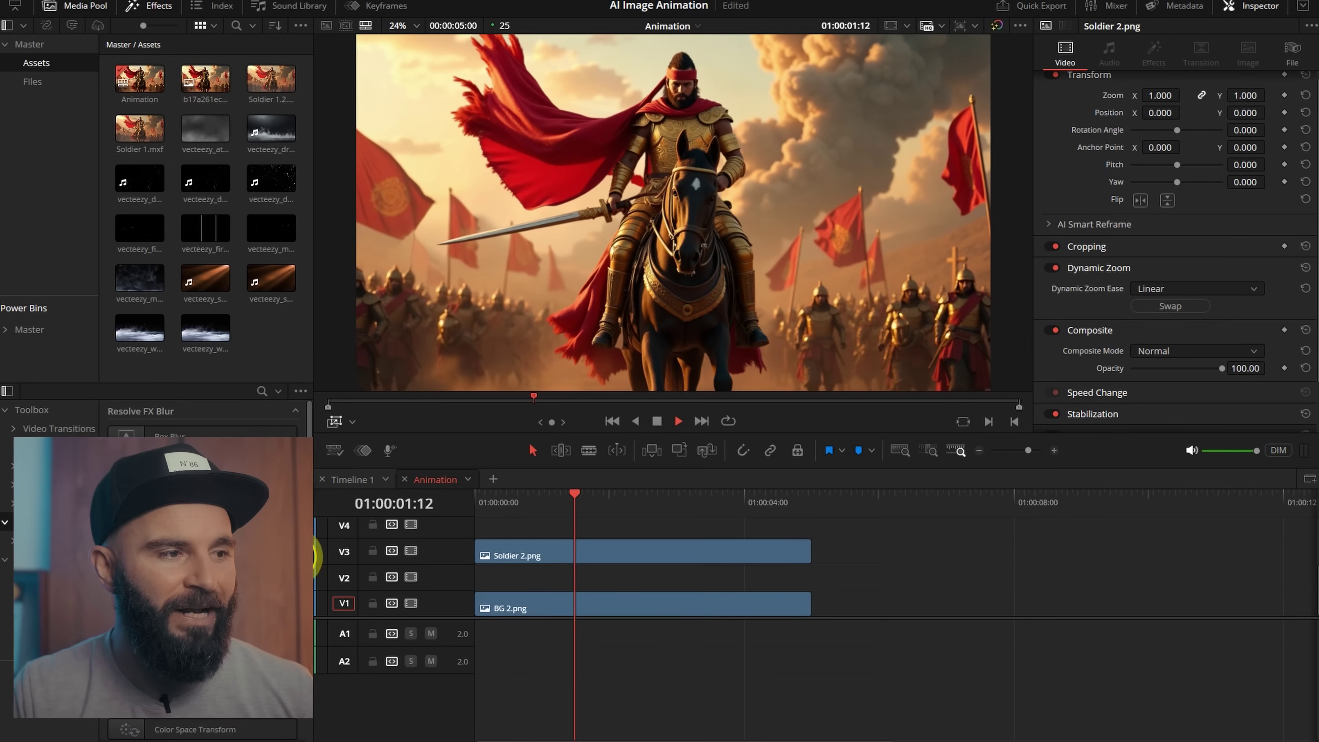
pyautogui.moveTo(626, 506); pyautogui.dragTo(305, 532)
pyautogui.press('space')
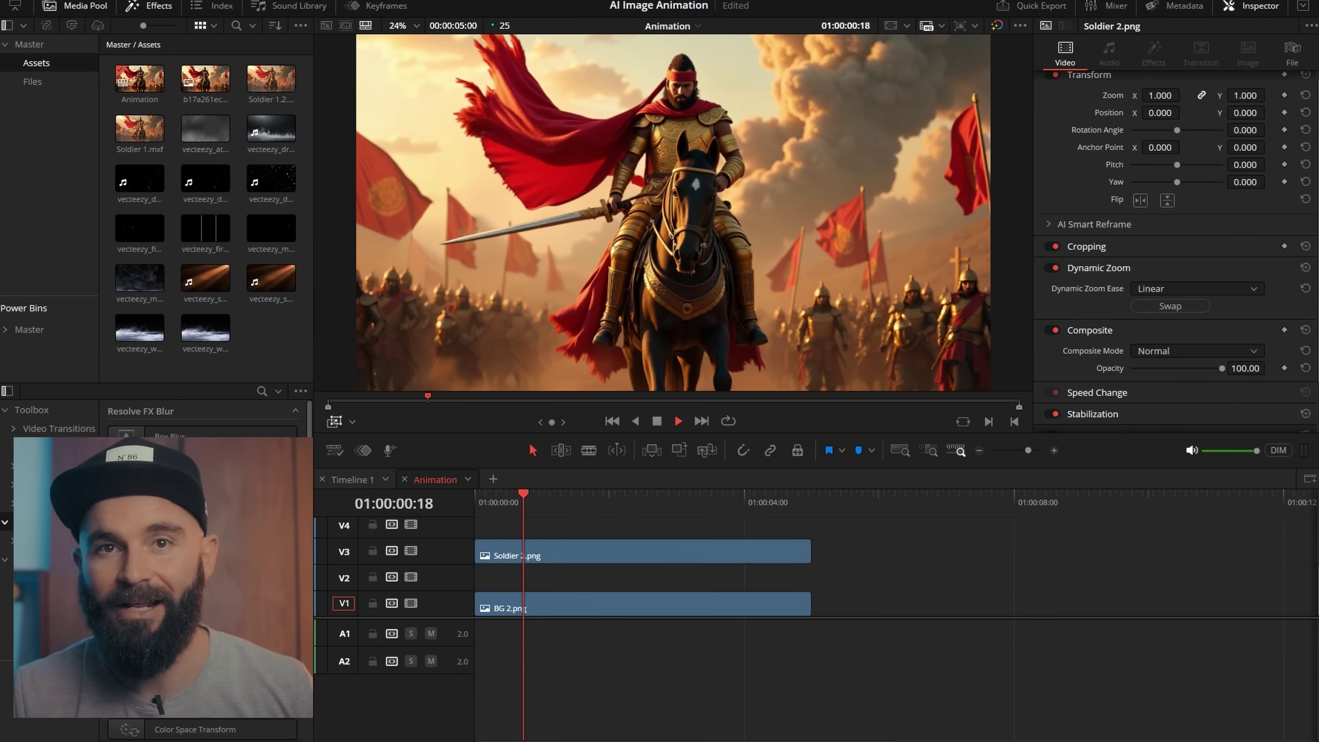
# Raise the soldier clip to V4 and add the solar lens flare video on V2, trimmed to the soldier clip's length
pyautogui.click(509, 470)
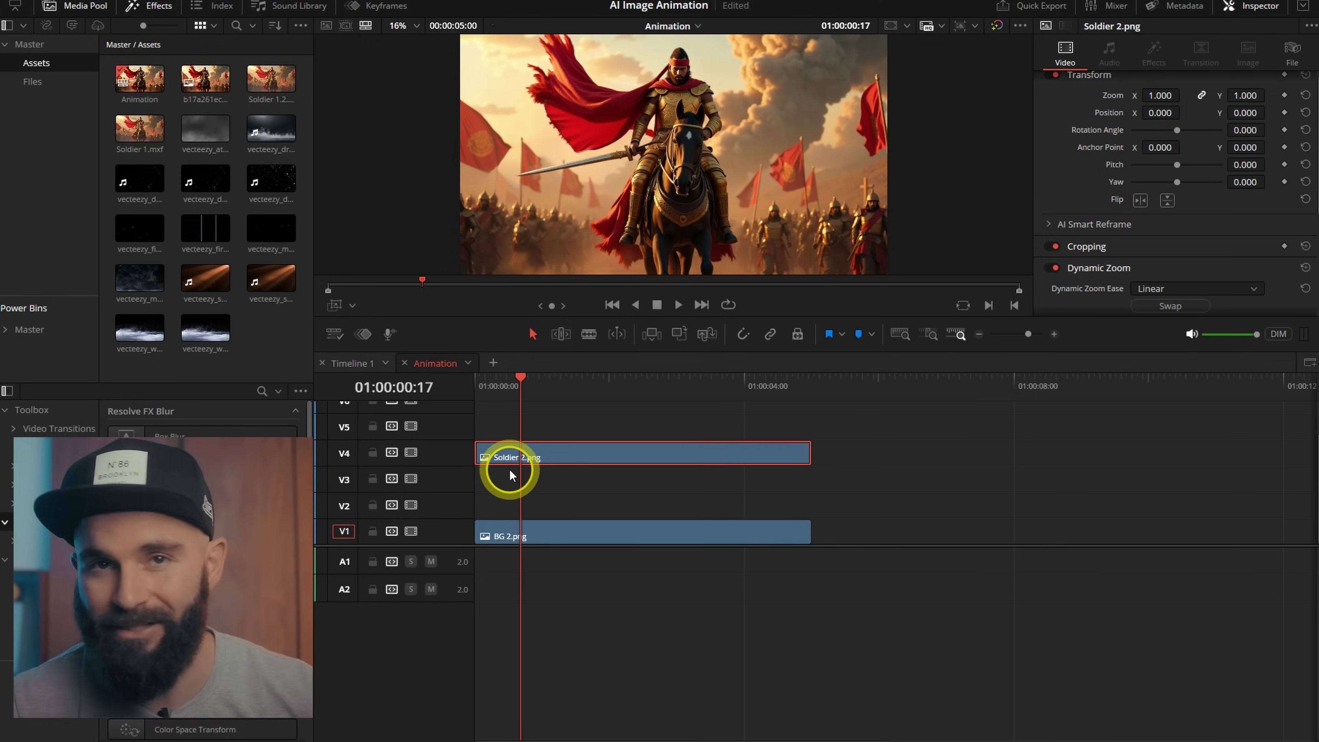
pyautogui.click(517, 472)
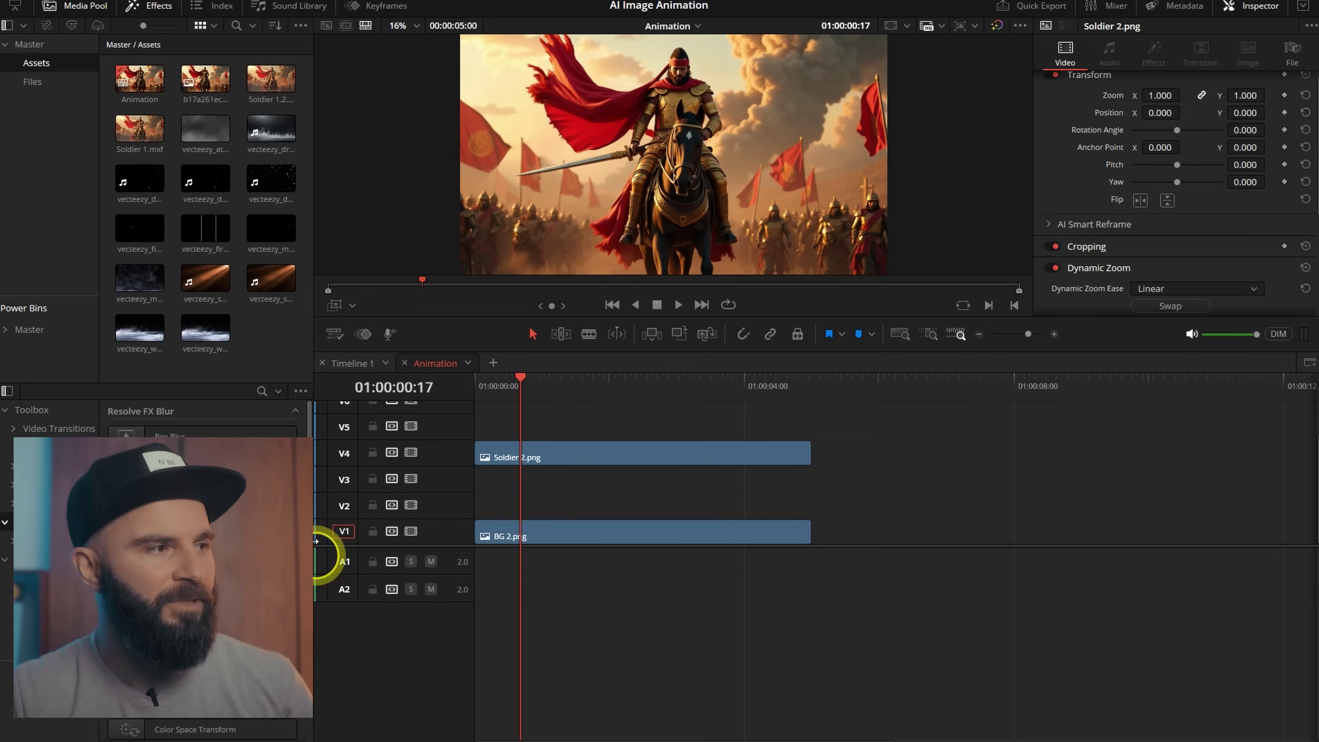
pyautogui.click(219, 283)
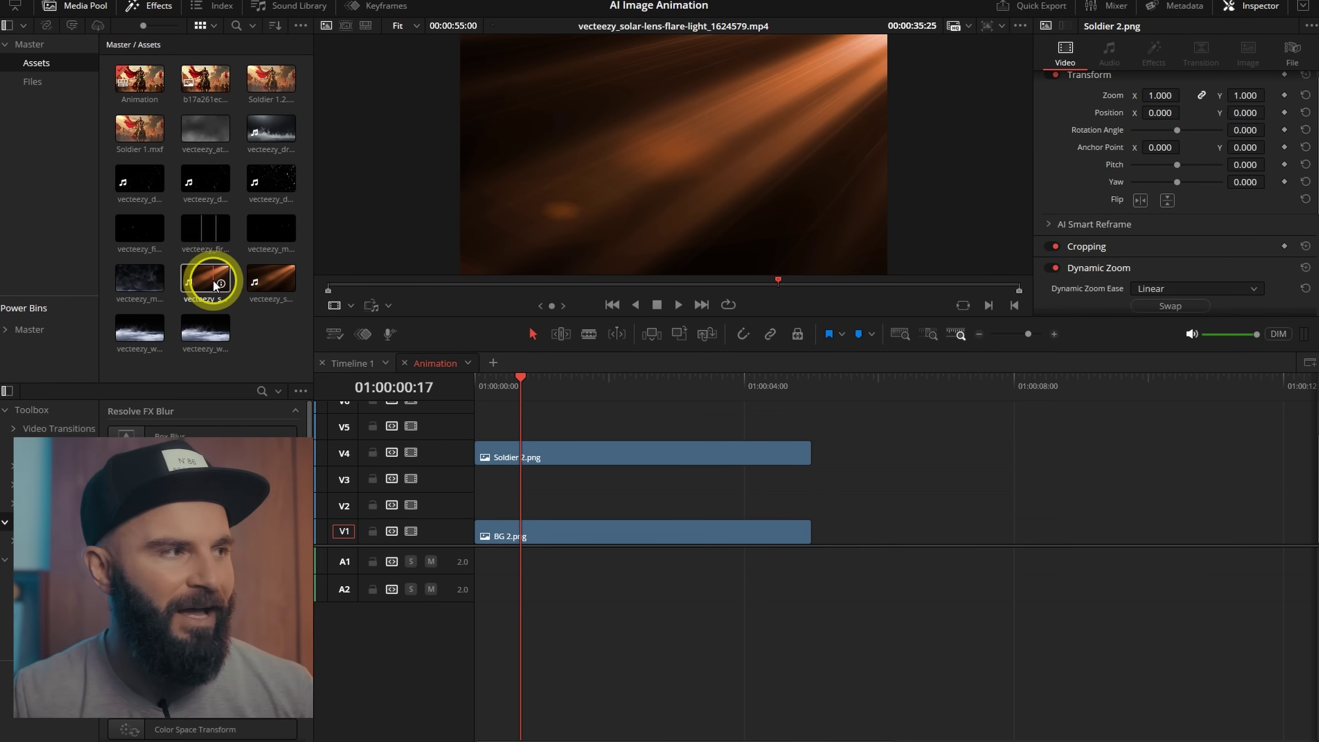
pyautogui.moveTo(211, 273); pyautogui.dragTo(690, 515)
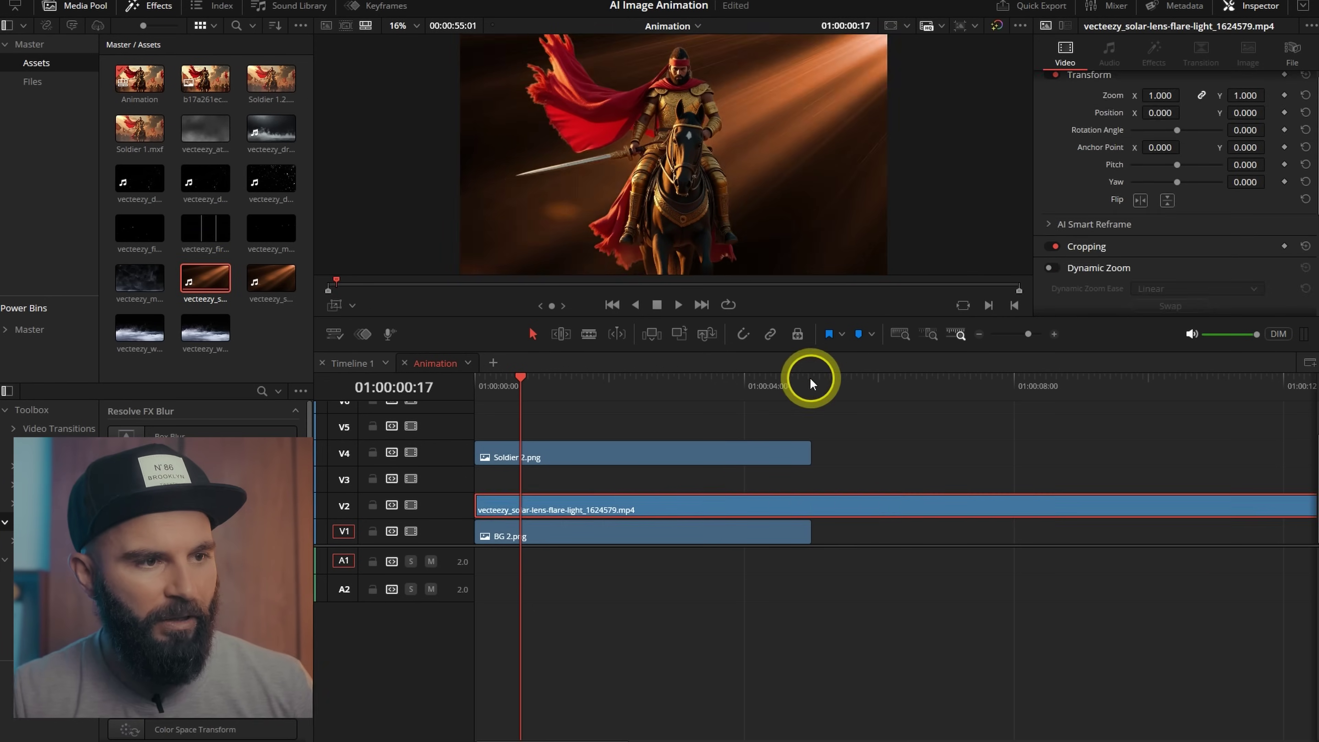
pyautogui.click(810, 375)
pyautogui.click(815, 375)
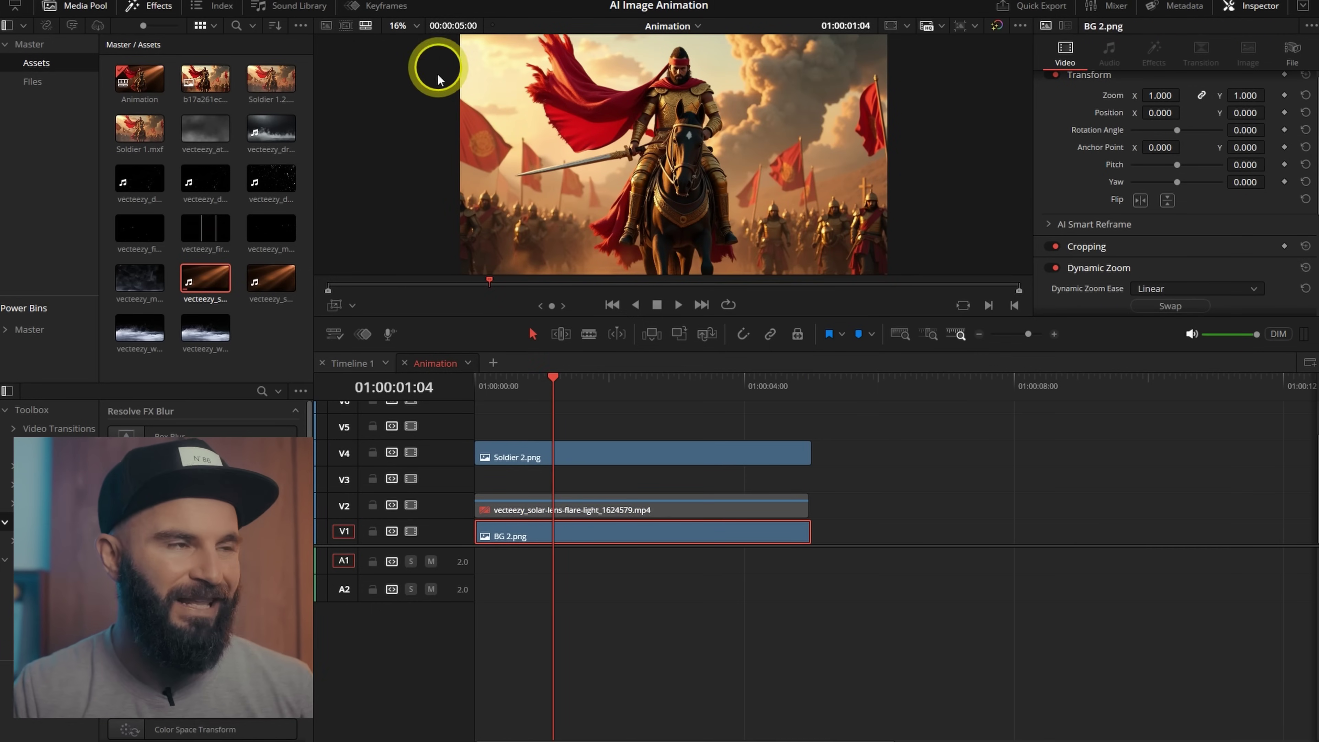
# Enable the solar lens flare clip on V2 and flip it horizontally
pyautogui.click(552, 512)
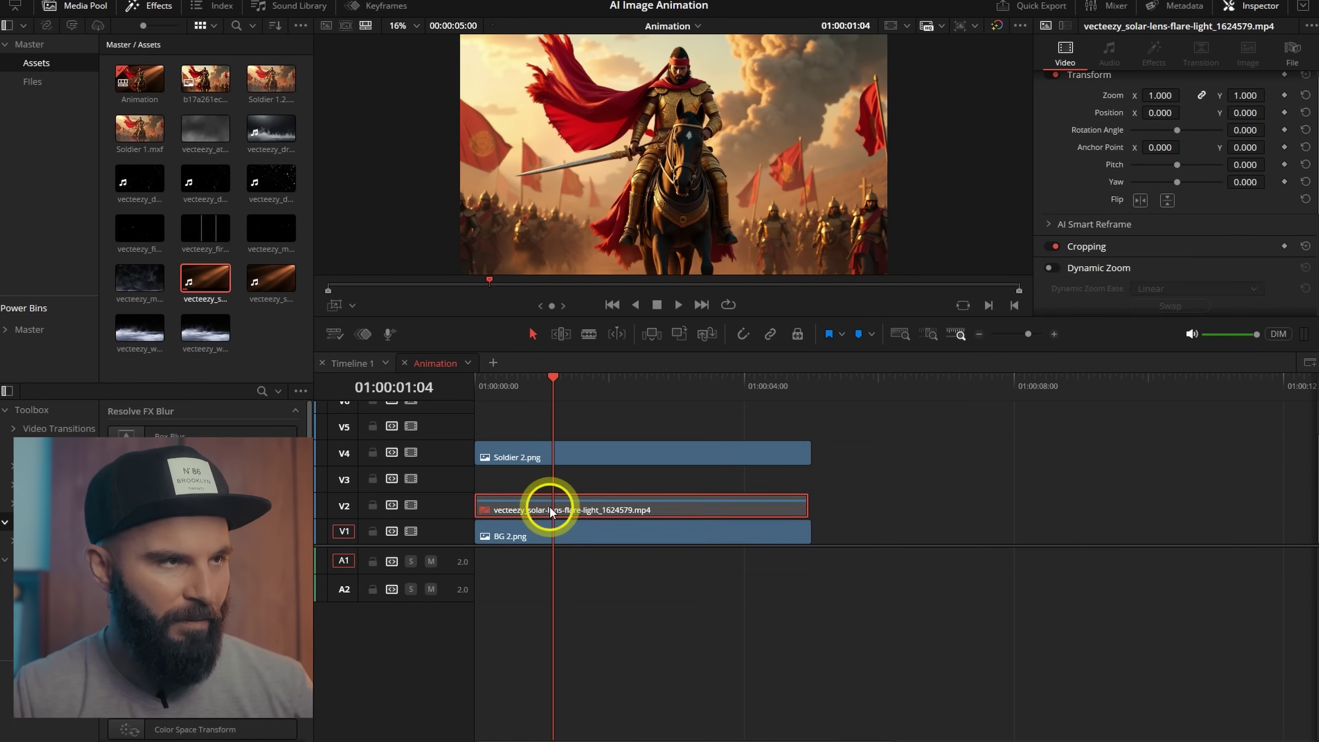
pyautogui.press('d')
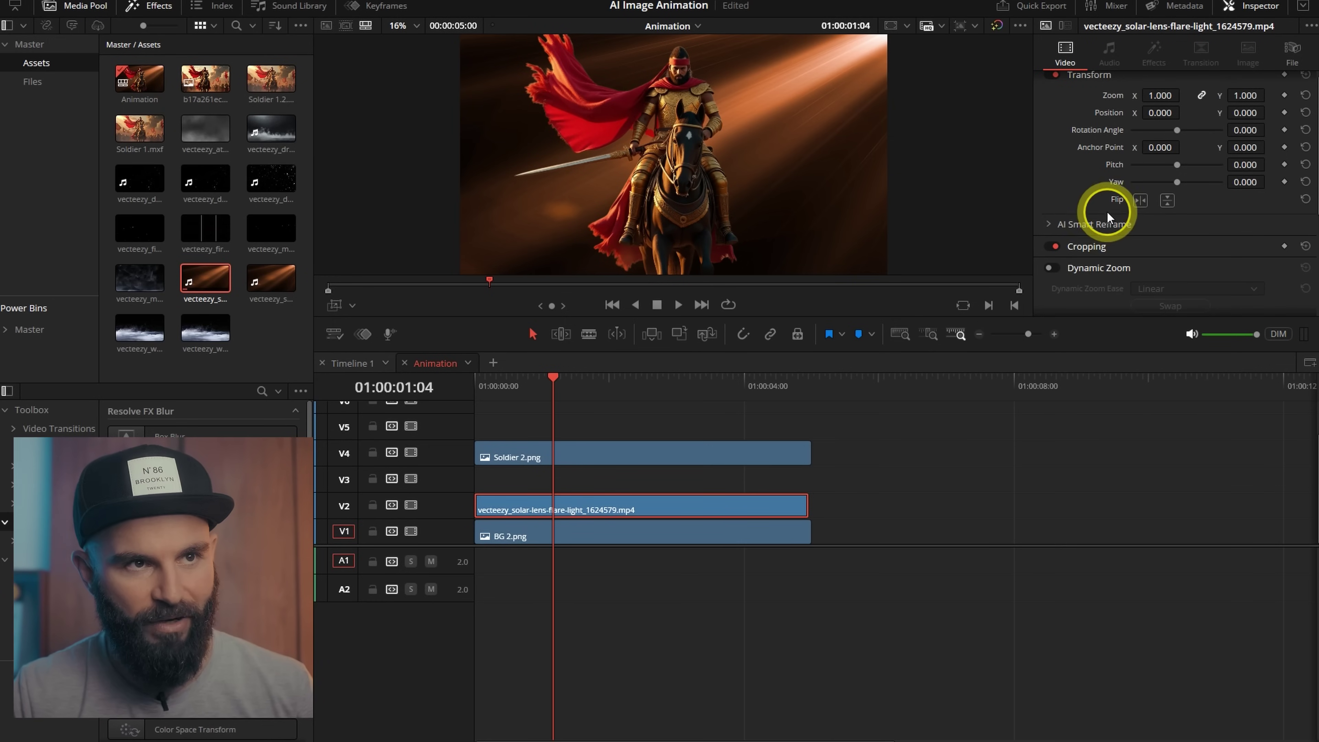
pyautogui.click(1140, 201)
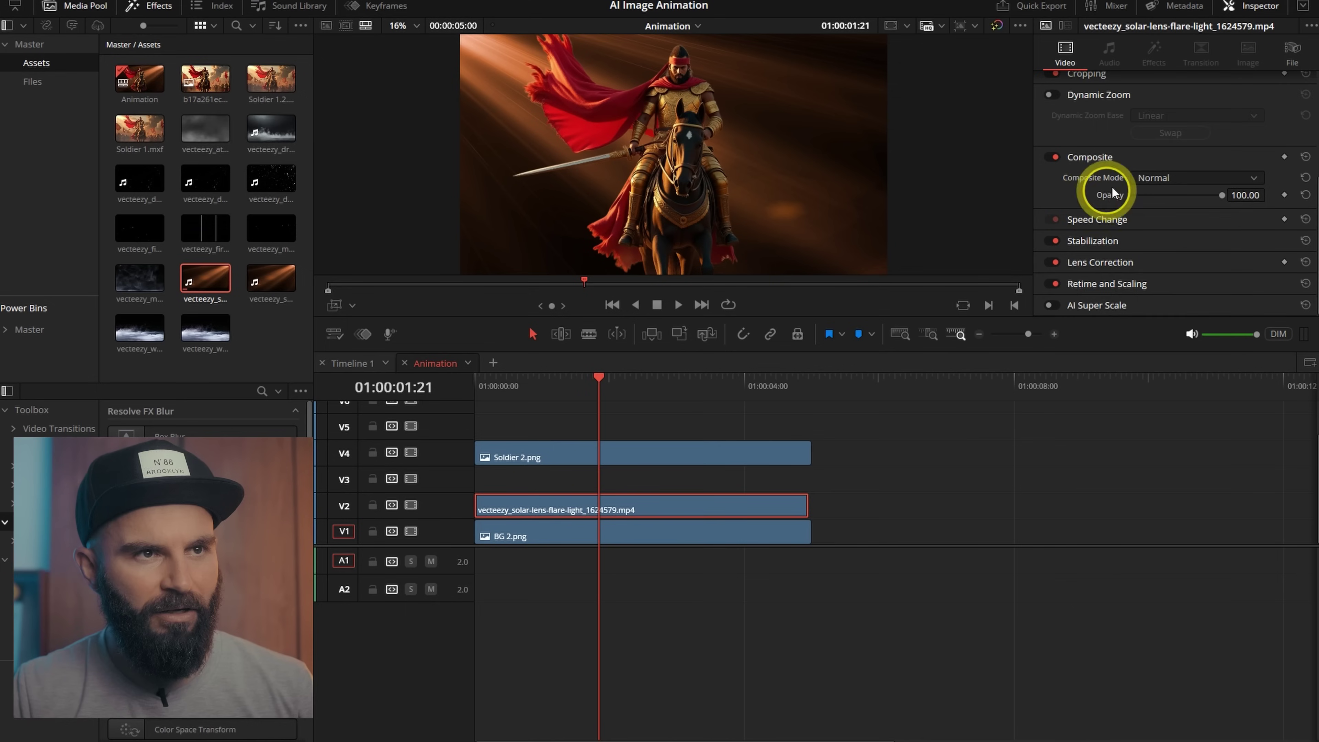
# Set the lens flare clip's composite mode to Darker Color and its opacity to about 30
pyautogui.scroll(2, 1091, 228)
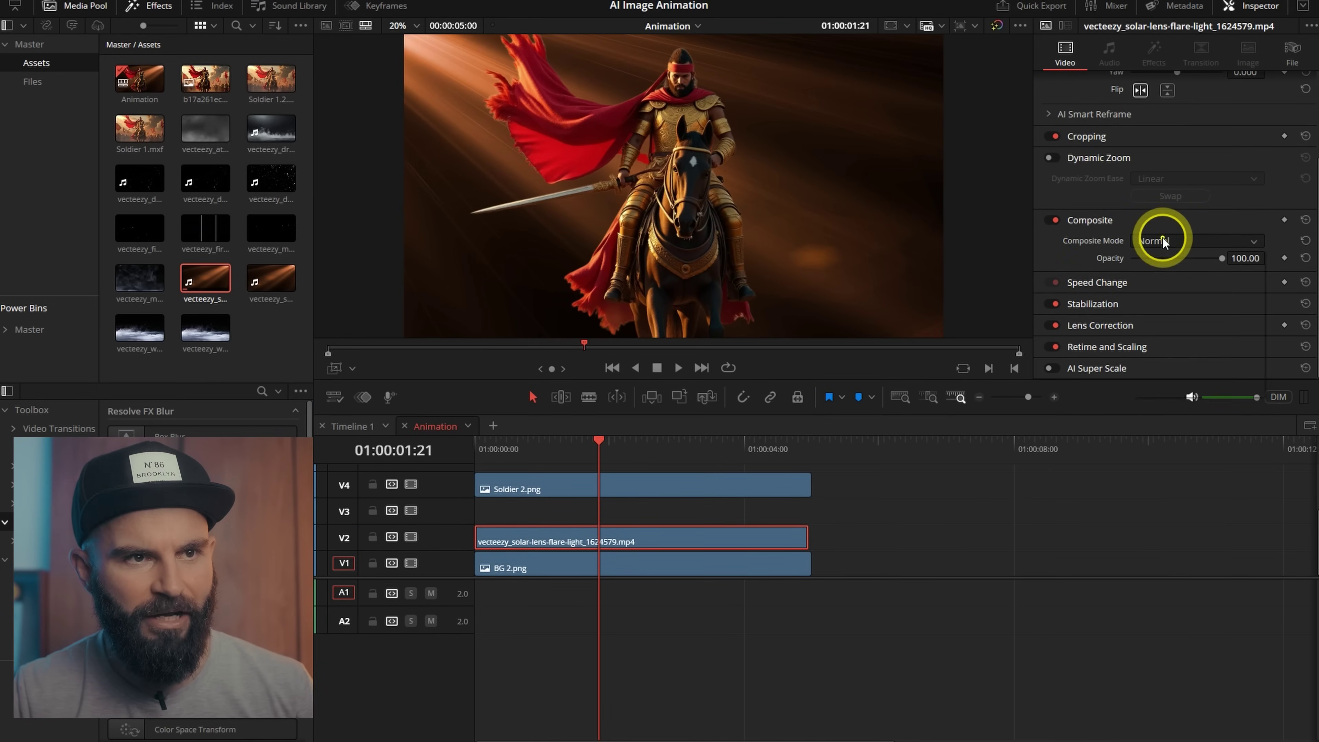
pyautogui.click(1162, 241)
pyautogui.click(1181, 355)
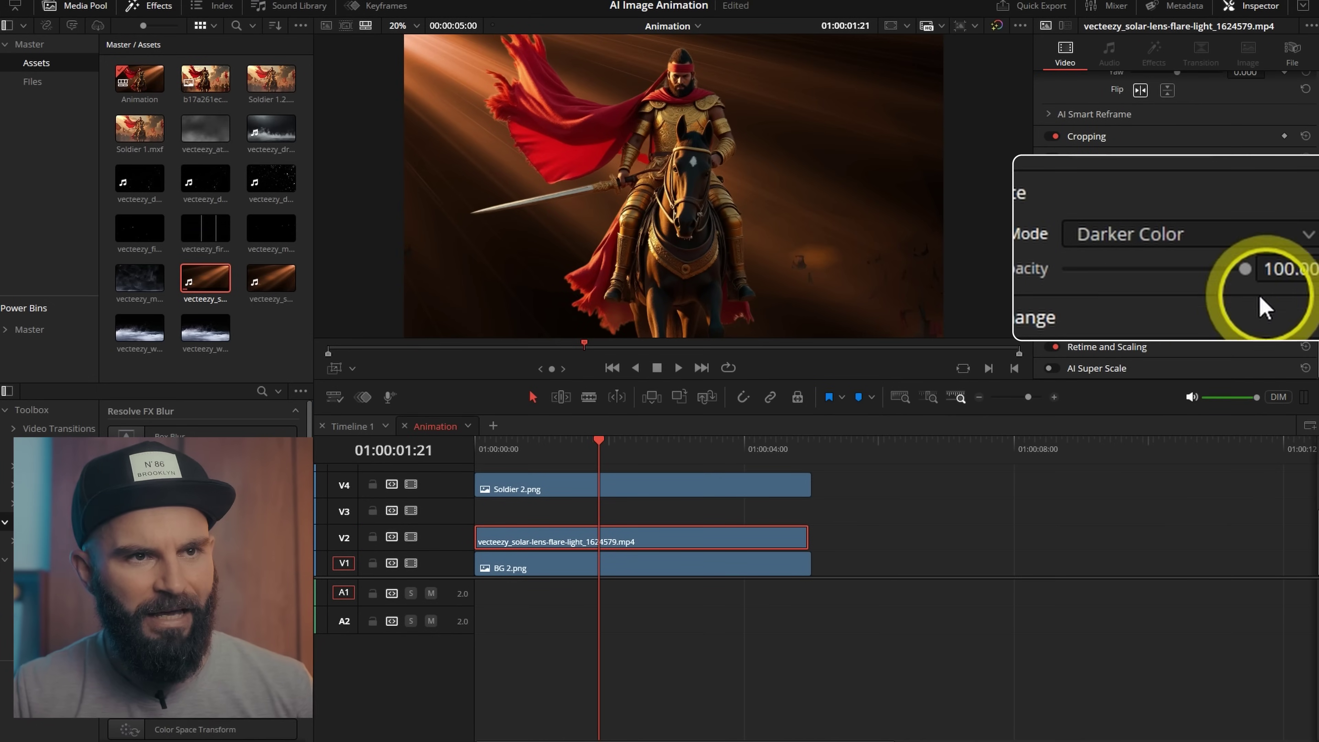
pyautogui.moveTo(1245, 268); pyautogui.dragTo(1117, 277)
pyautogui.moveTo(580, 448)
pyautogui.mouseDown()
pyautogui.moveTo(509, 453)
pyautogui.moveTo(587, 450)
pyautogui.mouseUp()
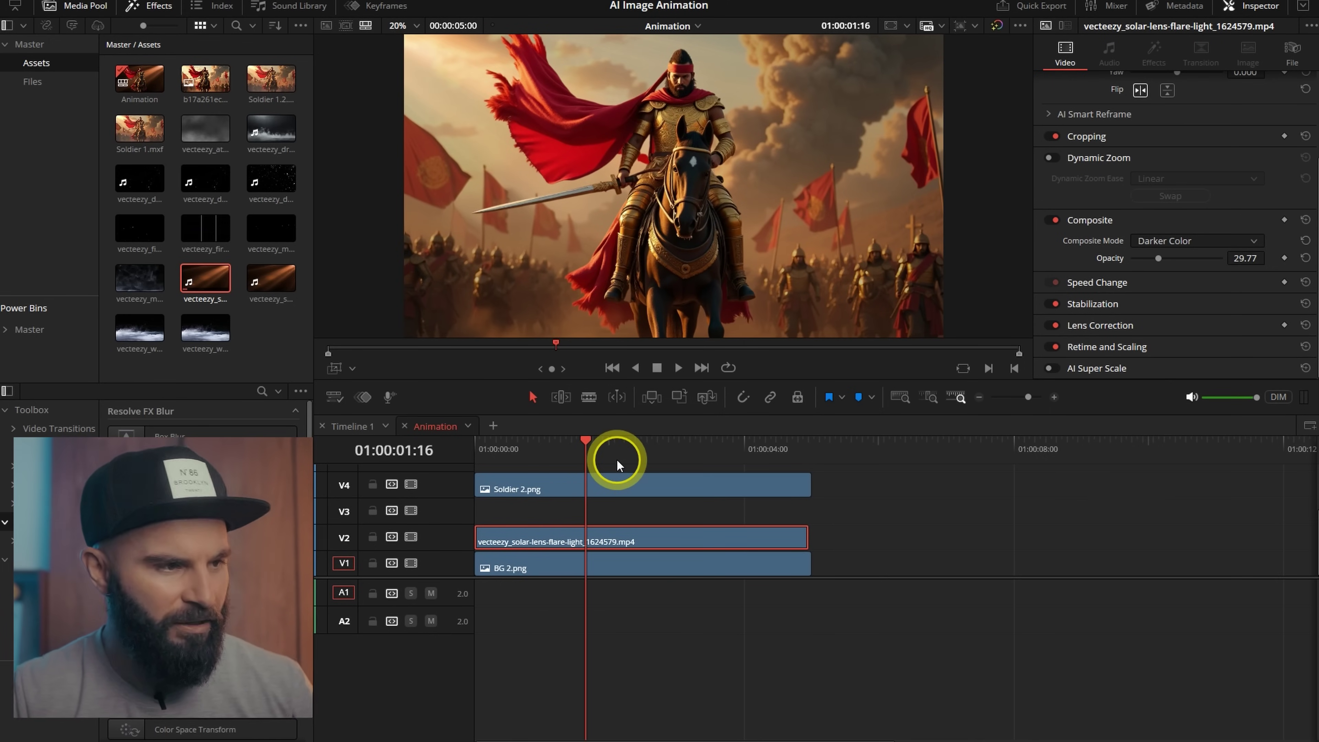
# Duplicate the solar lens flare clip onto V5 above the soldier and set the copy's composite mode to Add
pyautogui.moveTo(470, 581); pyautogui.dragTo(477, 656)
pyautogui.moveTo(561, 620); pyautogui.dragTo(604, 542)
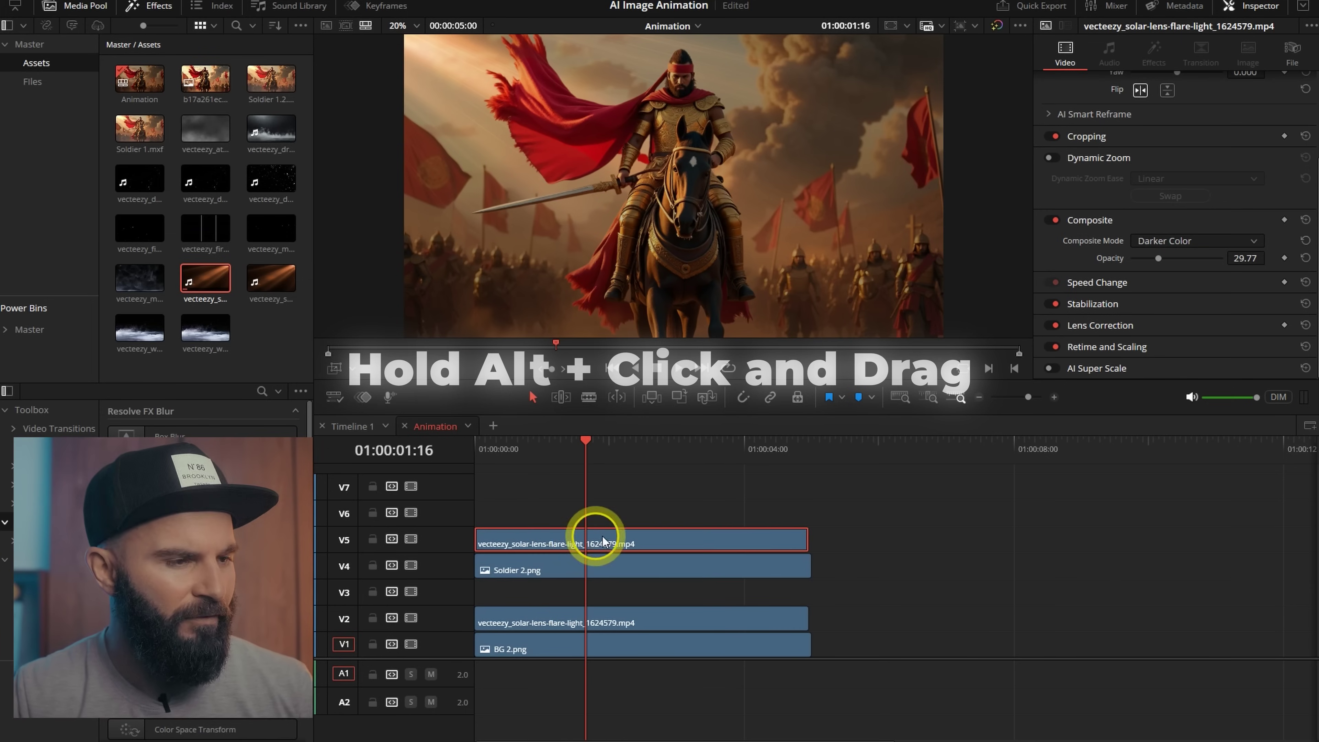
pyautogui.click(1166, 240)
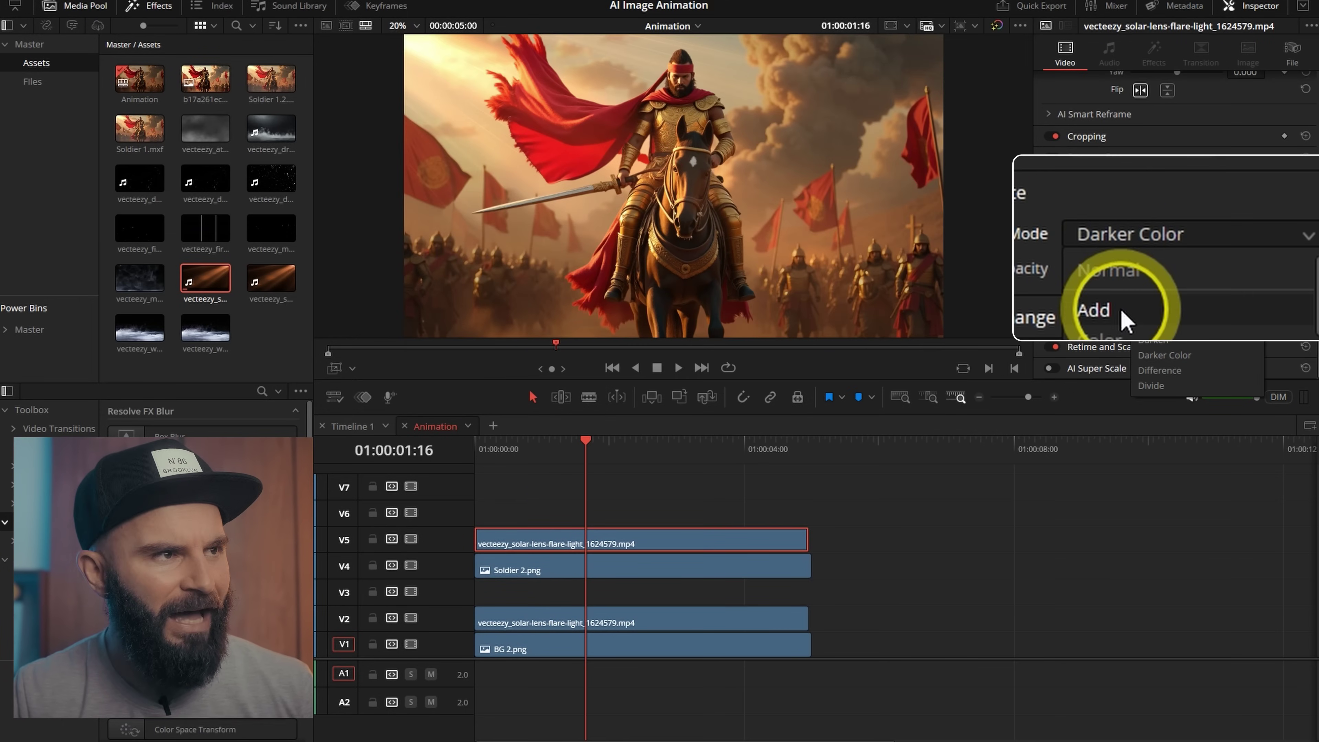
pyautogui.click(1164, 275)
# Add the white smoke fog video on V3, trimmed to the other clips, and blend it with Lighten at reduced opacity
pyautogui.moveTo(203, 130); pyautogui.dragTo(791, 593)
pyautogui.moveTo(949, 592); pyautogui.dragTo(604, 589)
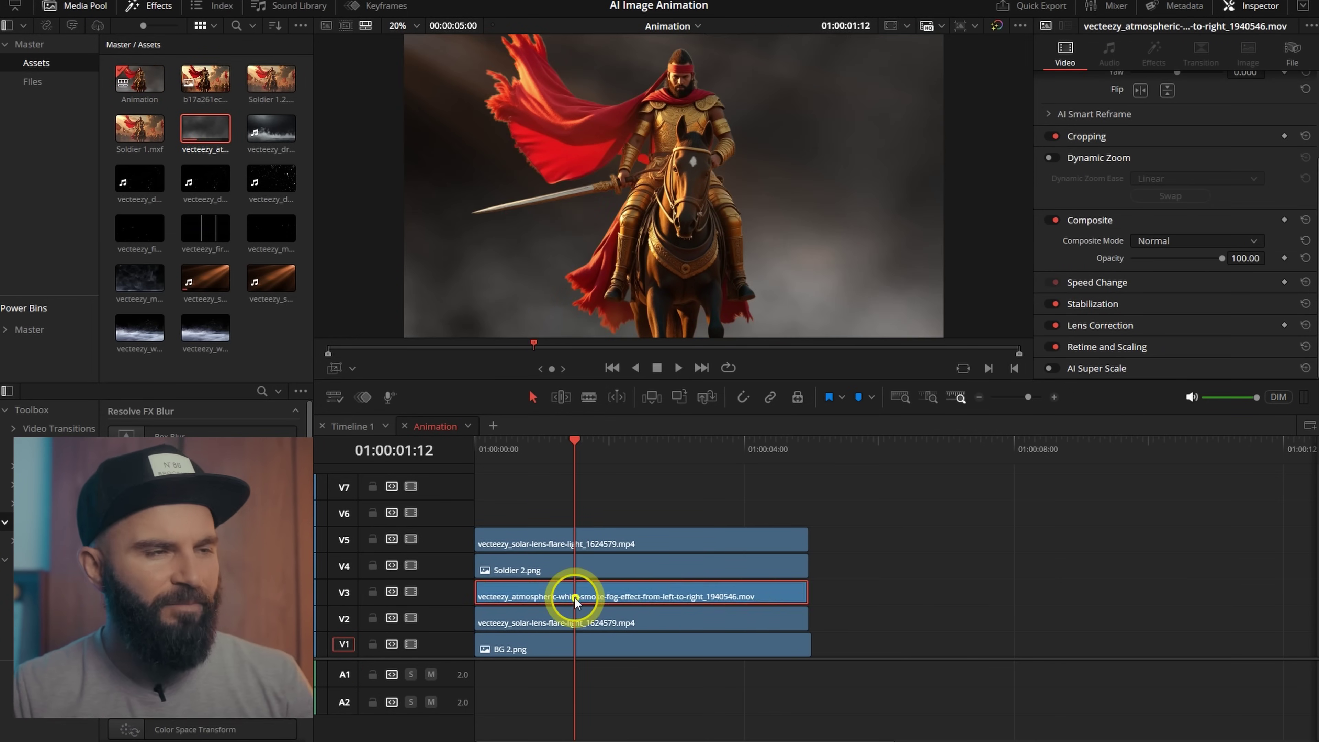
pyautogui.click(1181, 240)
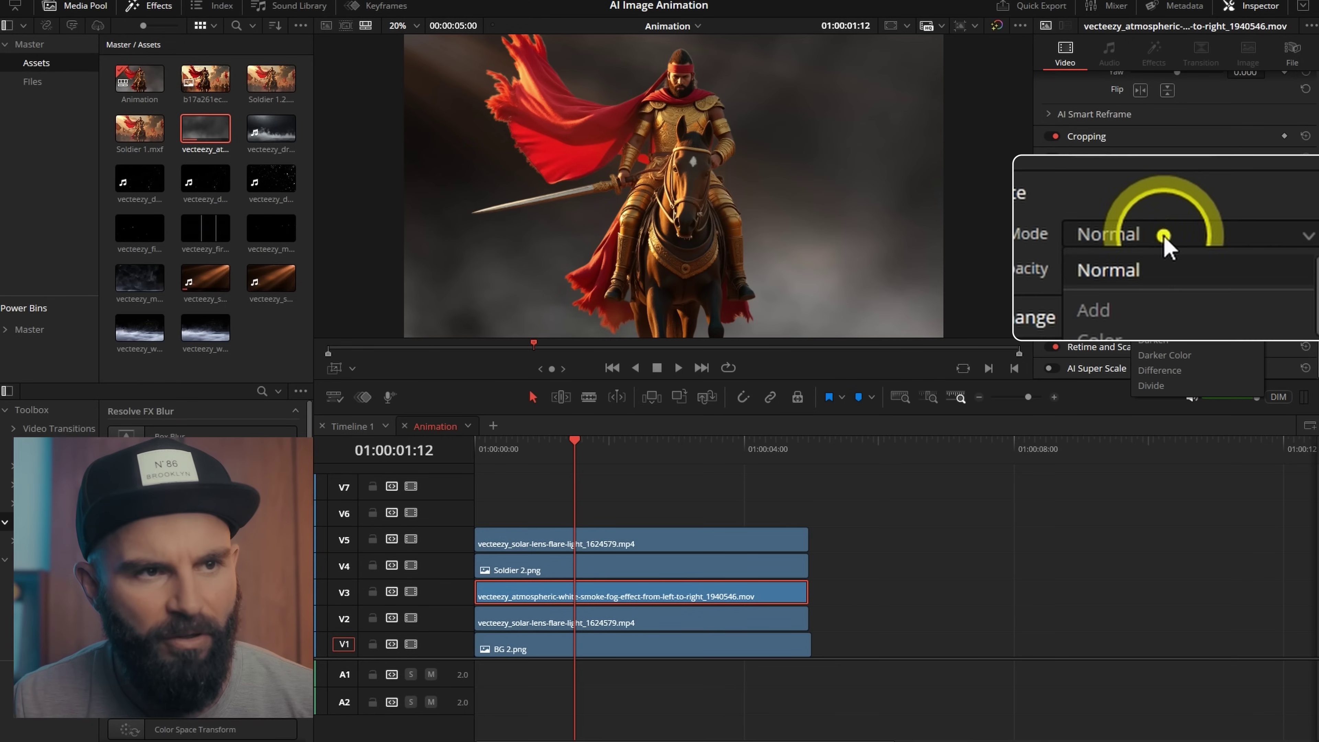
pyautogui.scroll(-5, 1224, 349)
pyautogui.click(1116, 329)
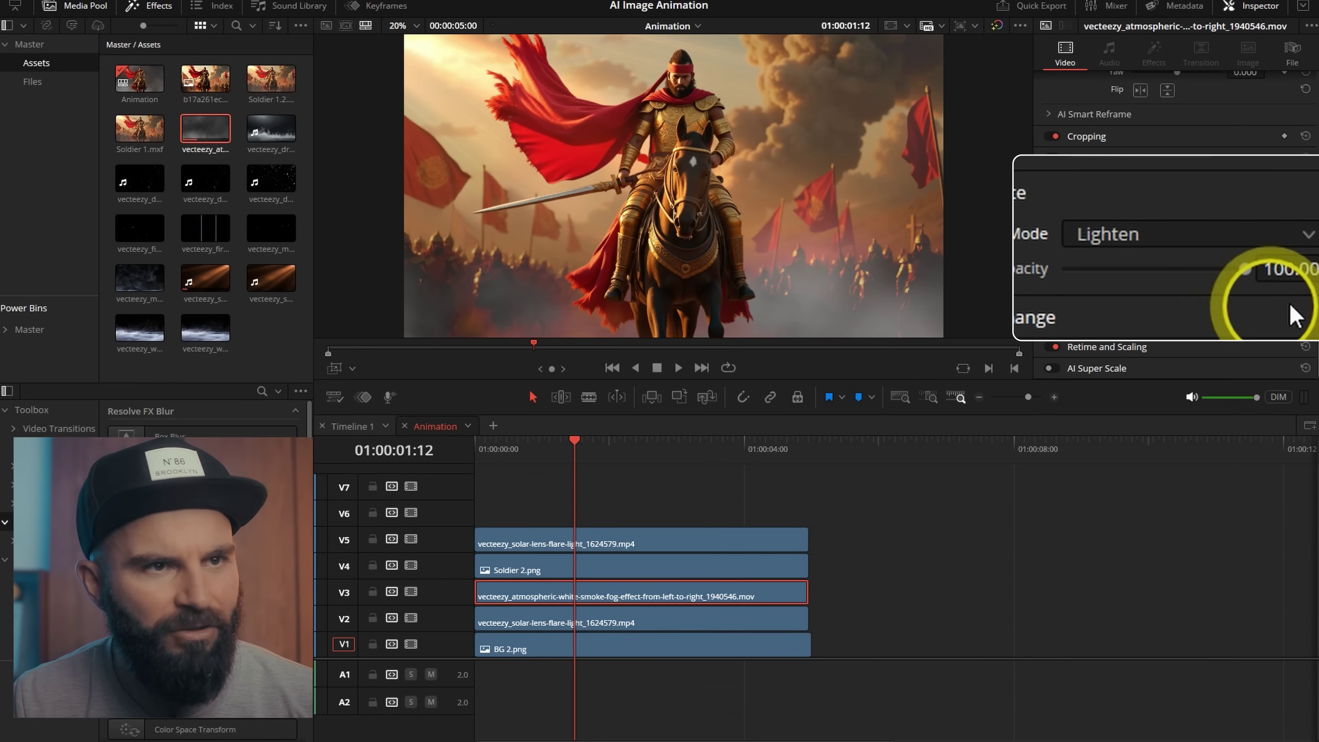
pyautogui.moveTo(1246, 270); pyautogui.dragTo(1097, 272)
# Duplicate the smoke fog clip onto V7, set the copy's opacity to about 30.5, and preview the result
pyautogui.click(593, 629)
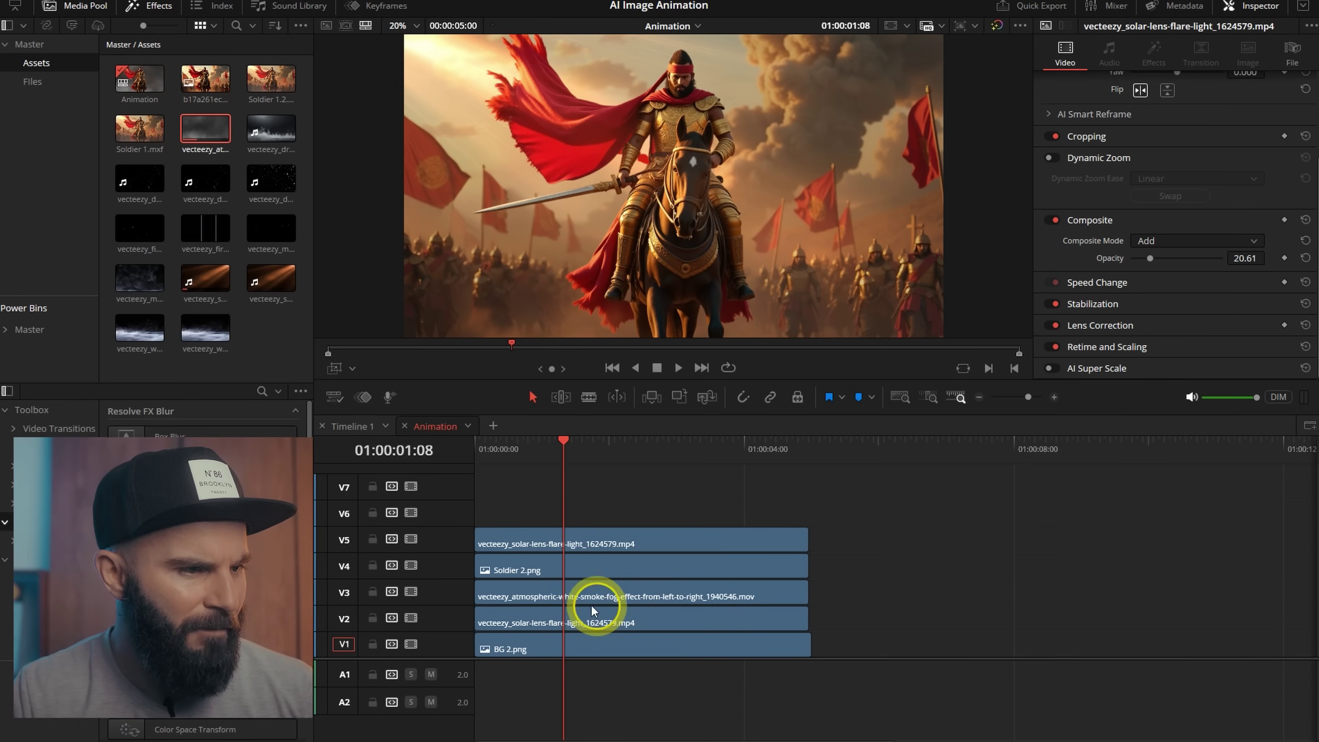
pyautogui.click(598, 597)
pyautogui.moveTo(567, 596); pyautogui.dragTo(571, 484)
pyautogui.moveTo(1100, 271); pyautogui.dragTo(1124, 271)
pyautogui.press('space')
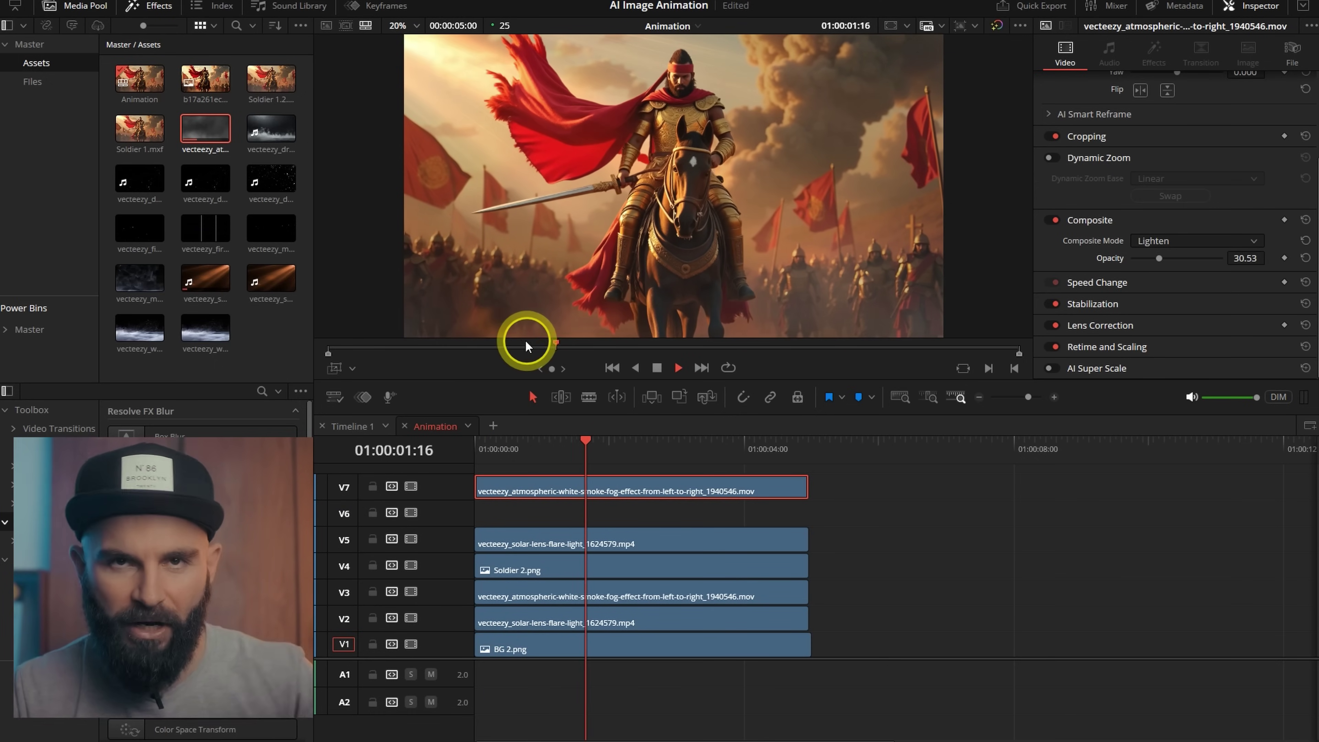
pyautogui.press('space')
pyautogui.moveTo(514, 444); pyautogui.dragTo(604, 442)
# Shift and re-trim the V7 fog clip within the composition's length and trim BG 2.png to end with the other clips
pyautogui.moveTo(688, 489); pyautogui.dragTo(898, 491)
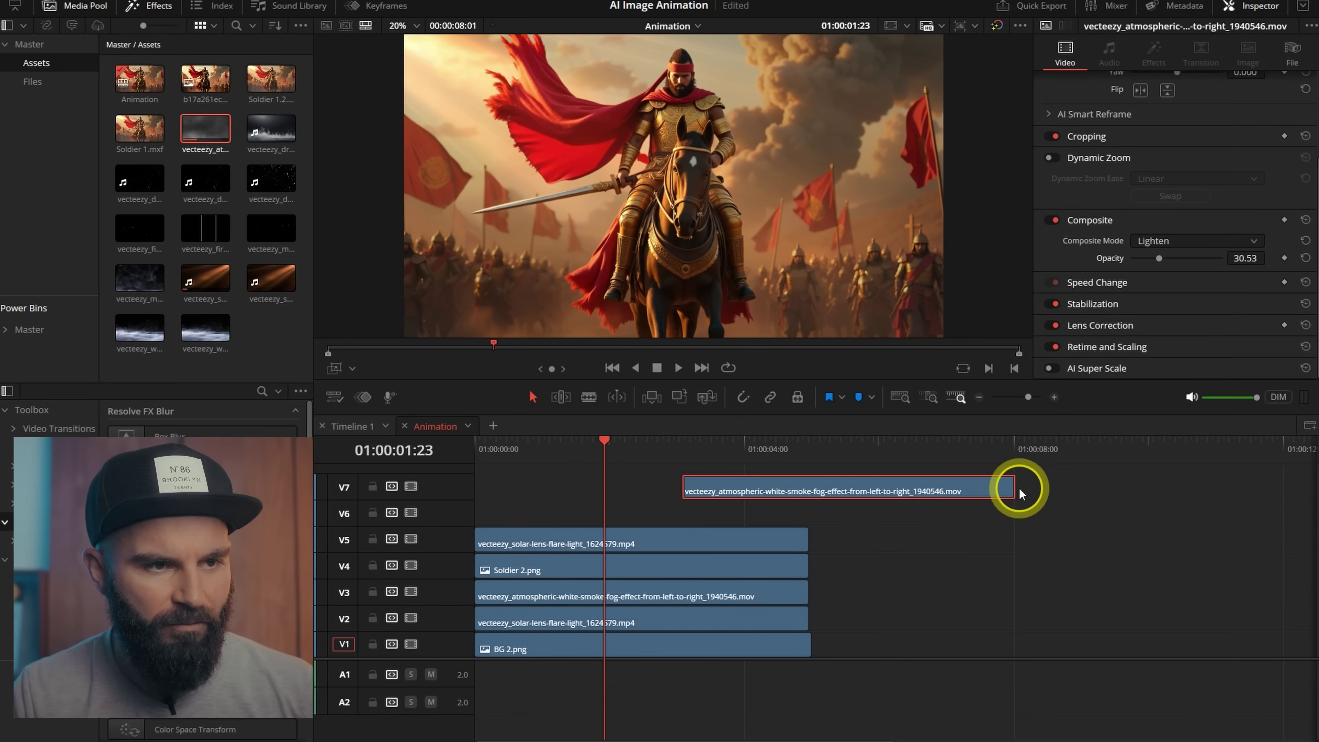
pyautogui.moveTo(1015, 490); pyautogui.dragTo(1266, 487)
pyautogui.moveTo(810, 489); pyautogui.dragTo(807, 490)
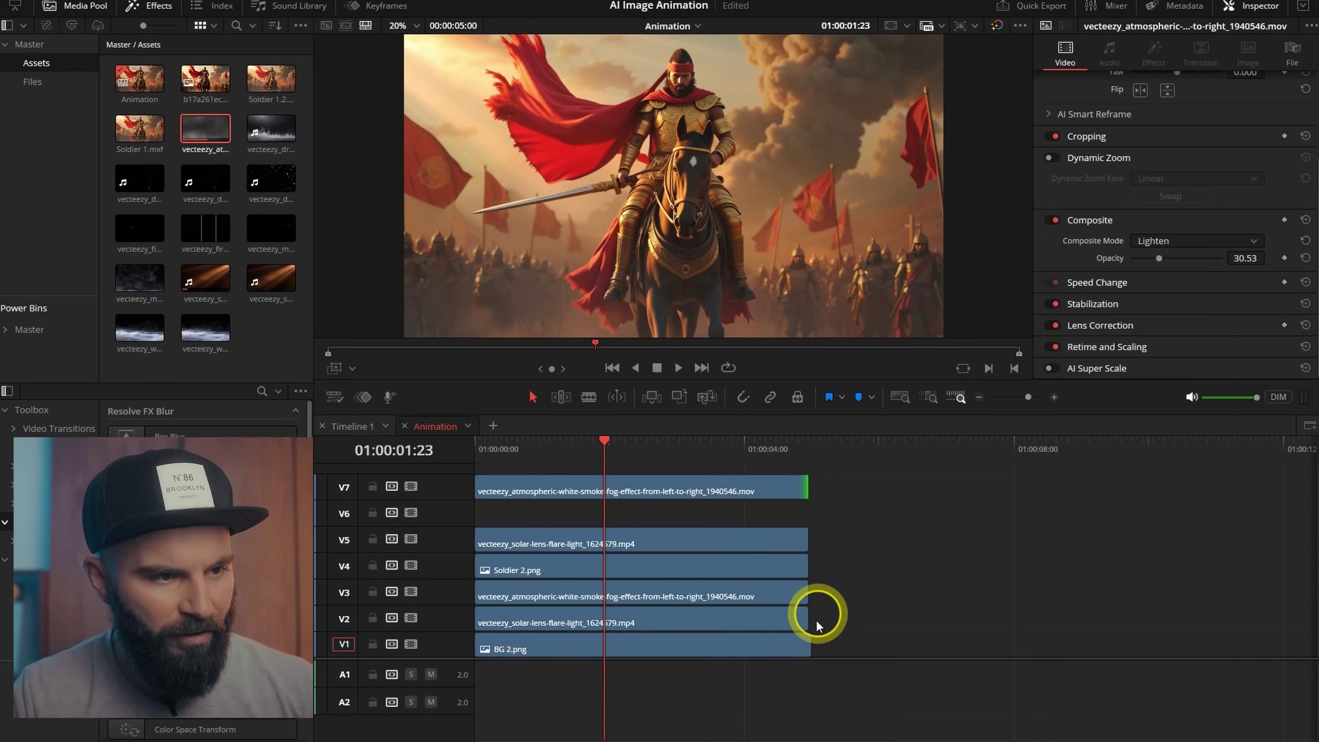
pyautogui.moveTo(810, 645); pyautogui.dragTo(805, 644)
pyautogui.moveTo(537, 458); pyautogui.dragTo(447, 463)
pyautogui.press('space')
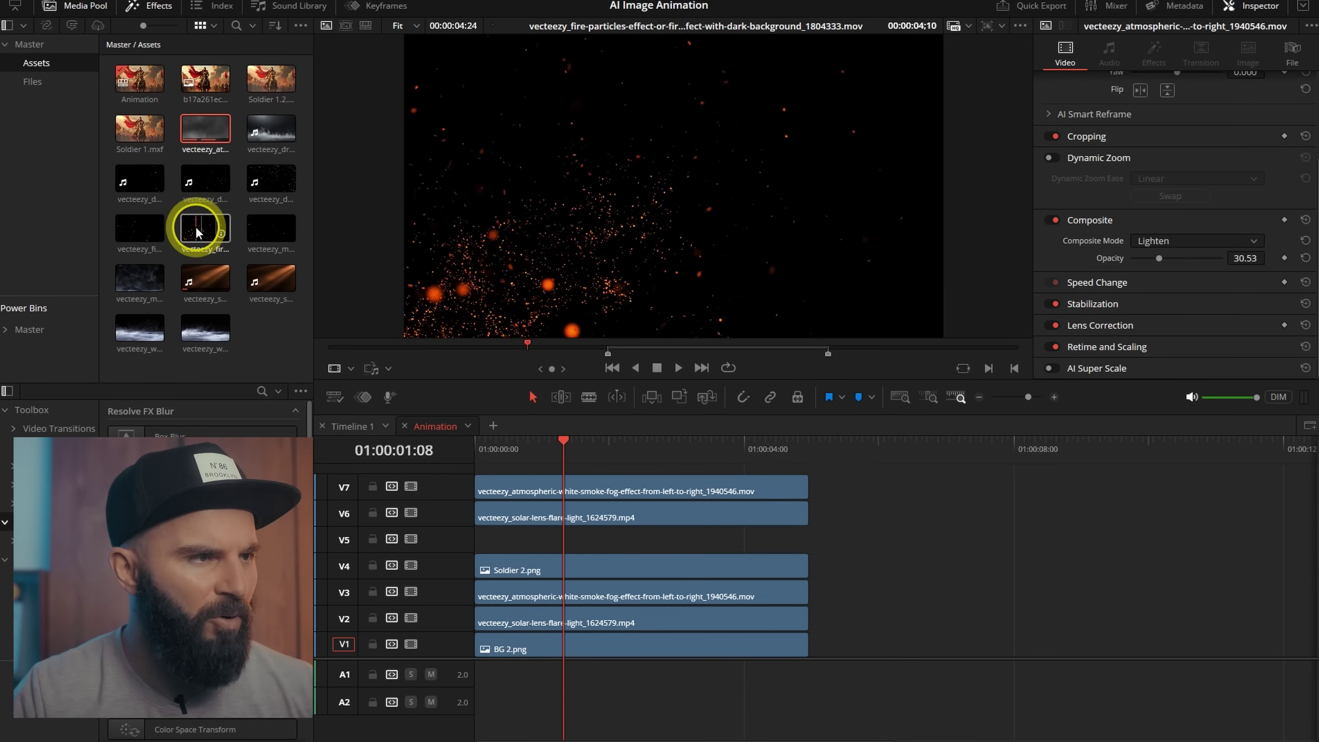
# Add the fire particles video on V5, beneath the upper lens flare clip, and trim it to the other clips' length
pyautogui.moveTo(200, 229); pyautogui.dragTo(771, 452)
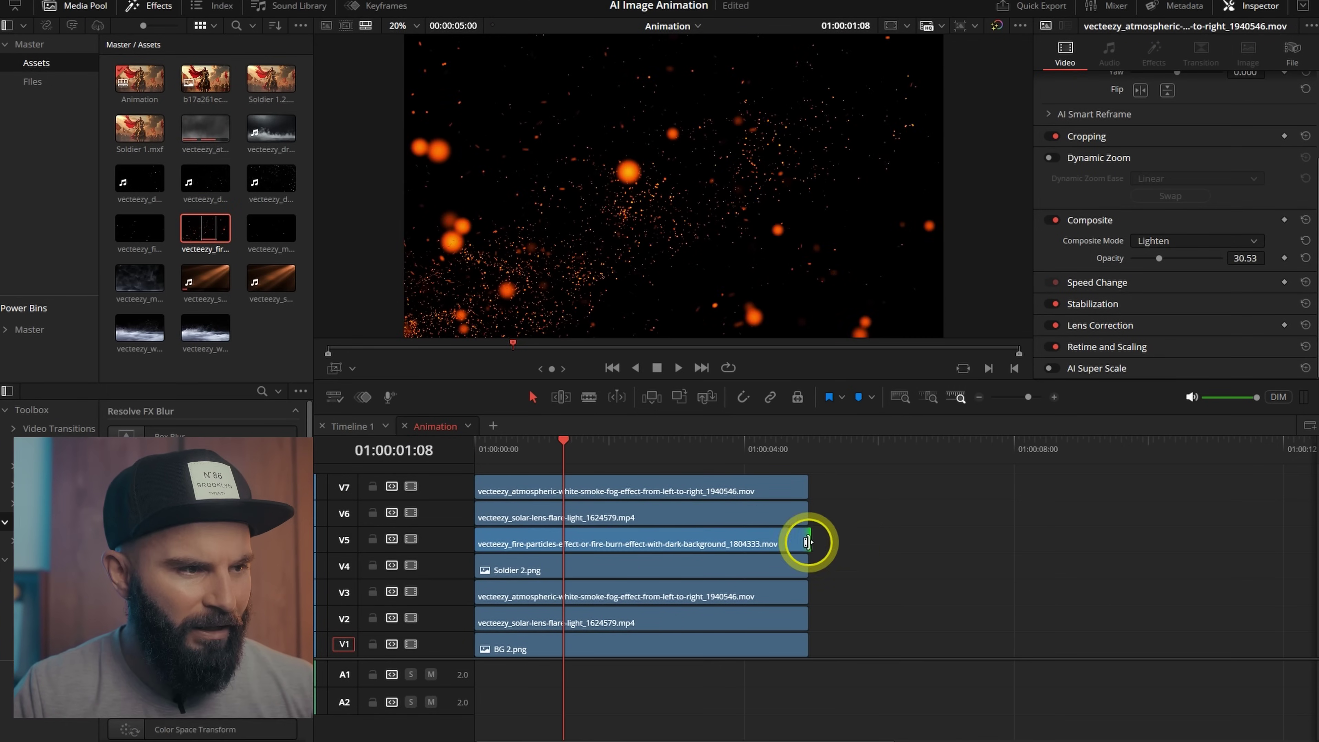
pyautogui.click(602, 535)
pyautogui.moveTo(806, 535); pyautogui.dragTo(803, 535)
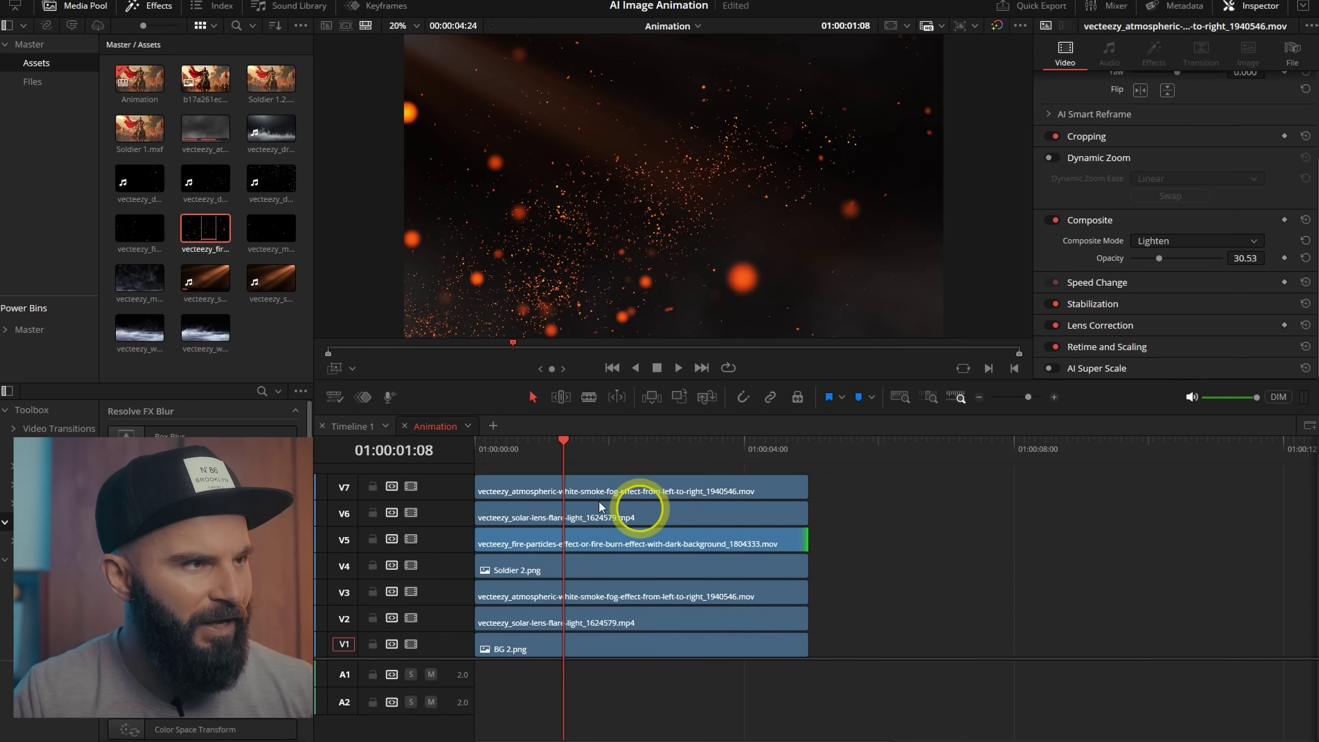
# Set the fire particles clip's composite mode to Add and its opacity to about 10.7, and preview it from the start
pyautogui.click(611, 530)
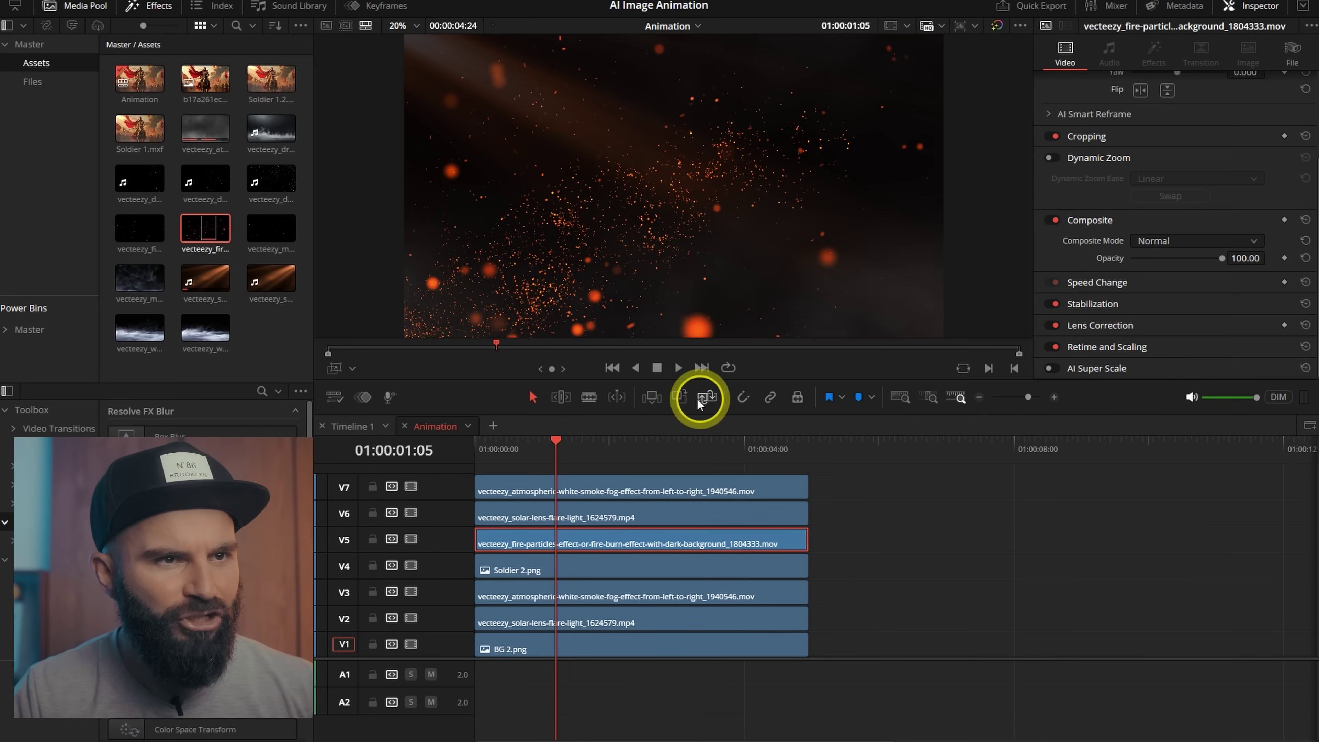
pyautogui.click(1195, 241)
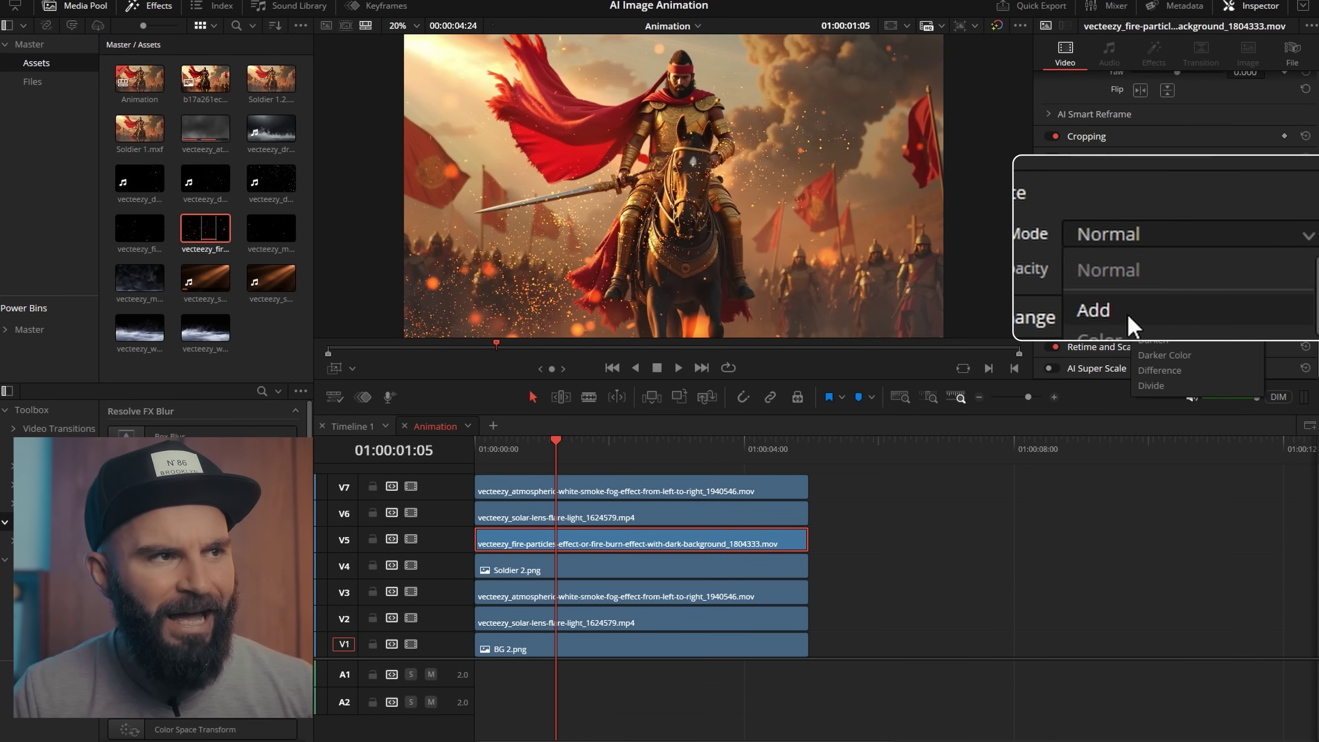
pyautogui.click(1128, 312)
pyautogui.moveTo(1246, 268); pyautogui.dragTo(1083, 268)
pyautogui.press('Home')
pyautogui.press('space')
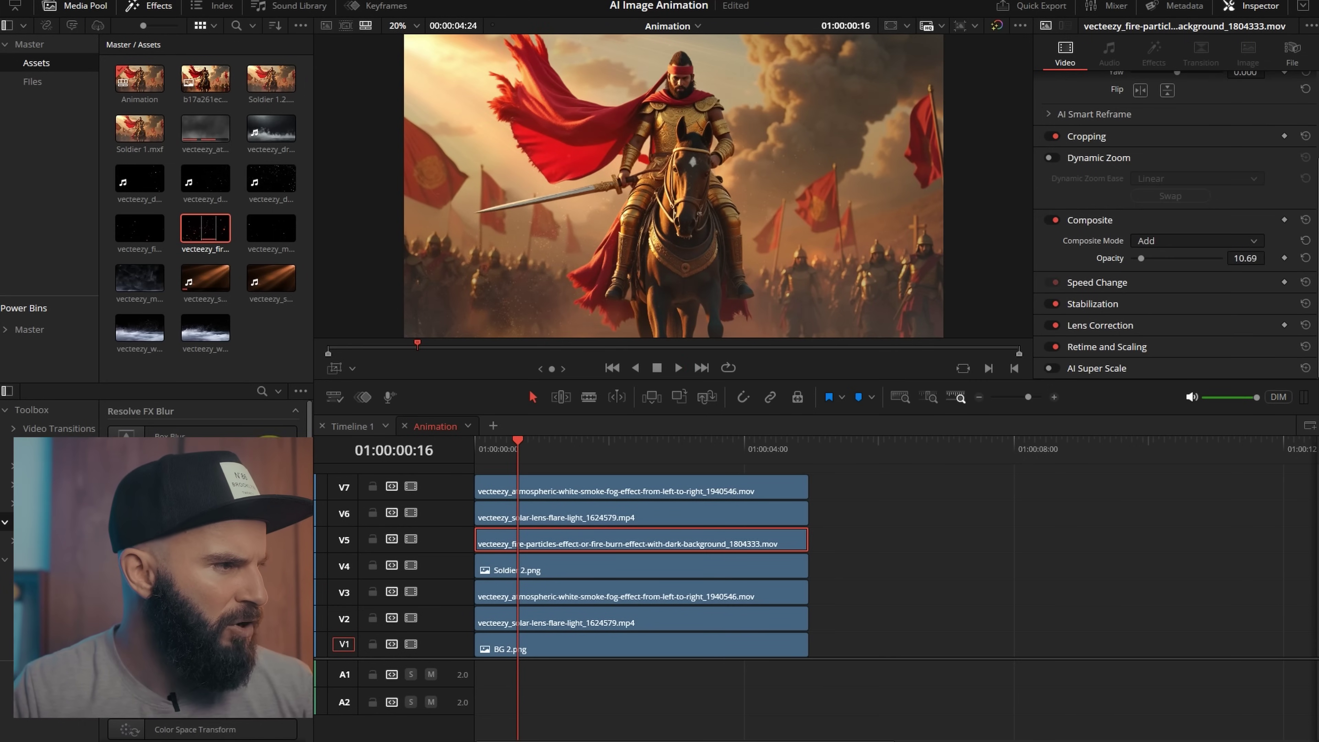
# Apply the Motion Blur effect to the fire particles clip and play the composition from the start
pyautogui.click(261, 391)
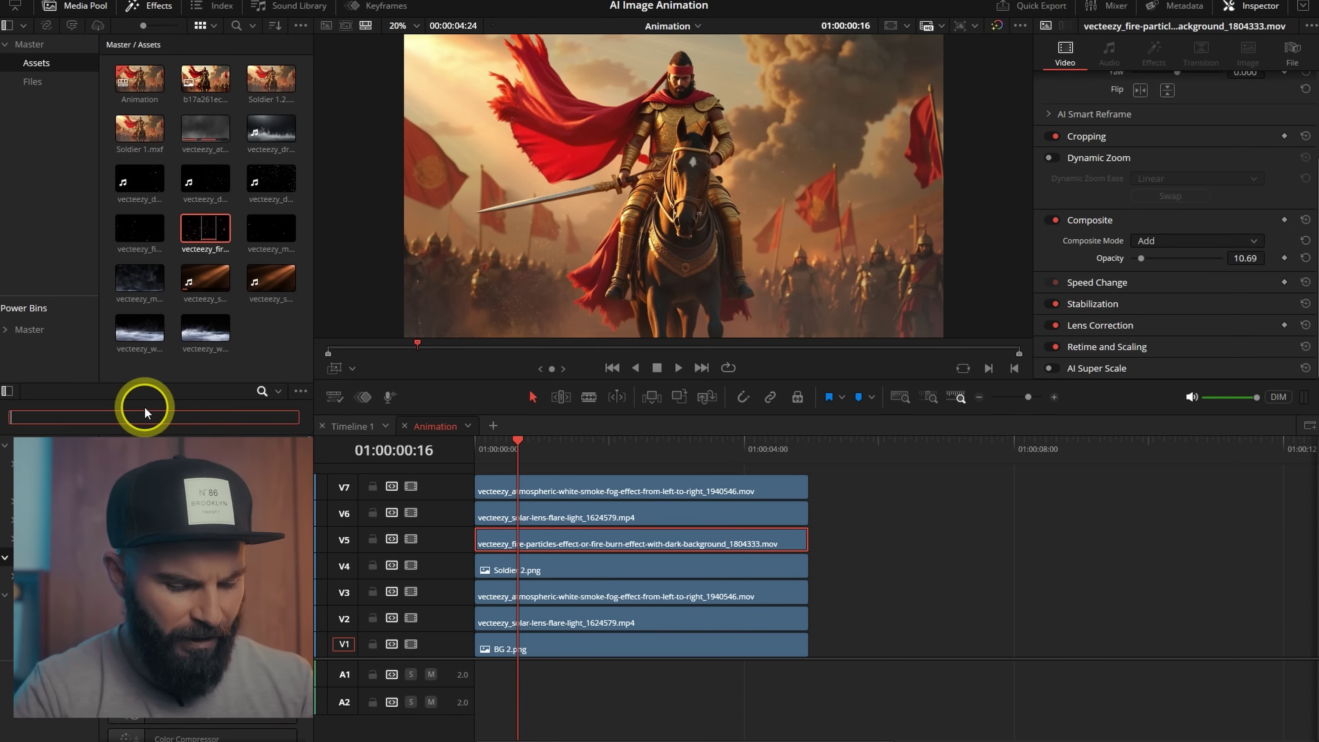
pyautogui.write('motion')
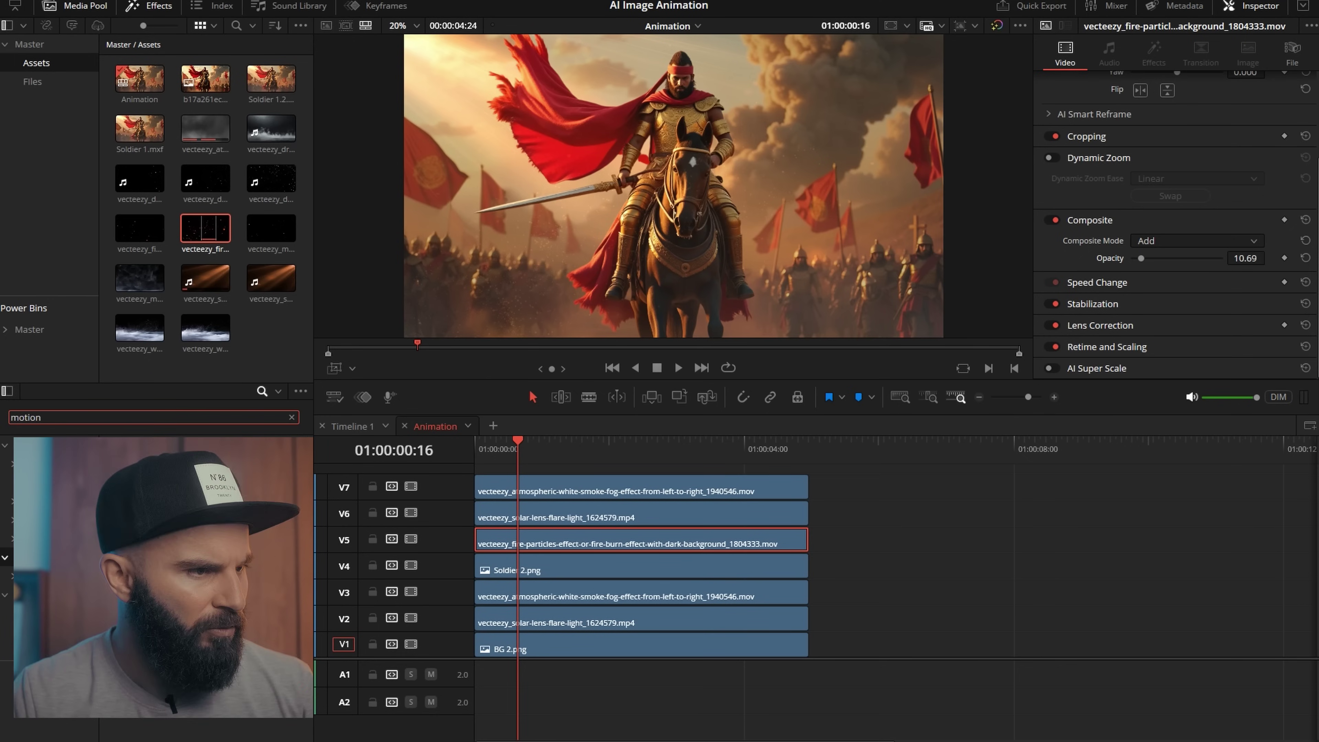
pyautogui.moveTo(78, 452); pyautogui.dragTo(565, 541)
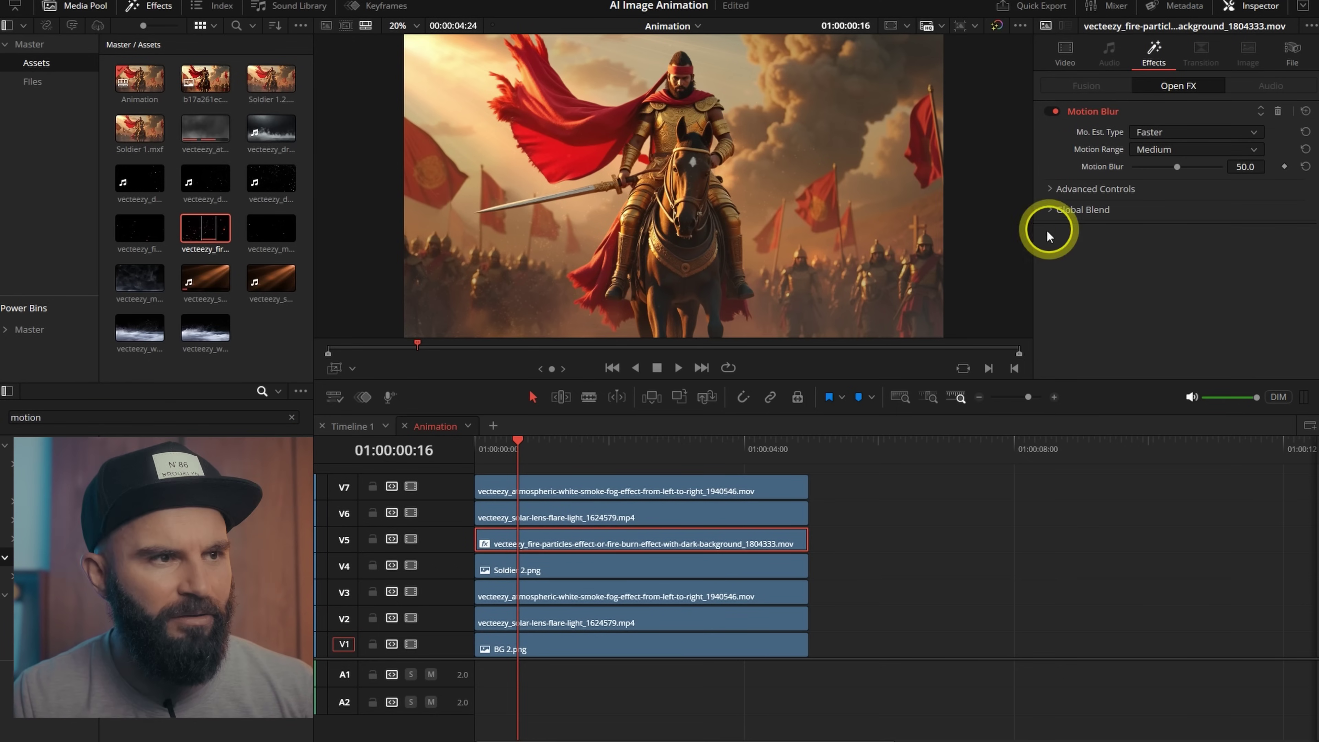
pyautogui.press('Home')
pyautogui.press('space')
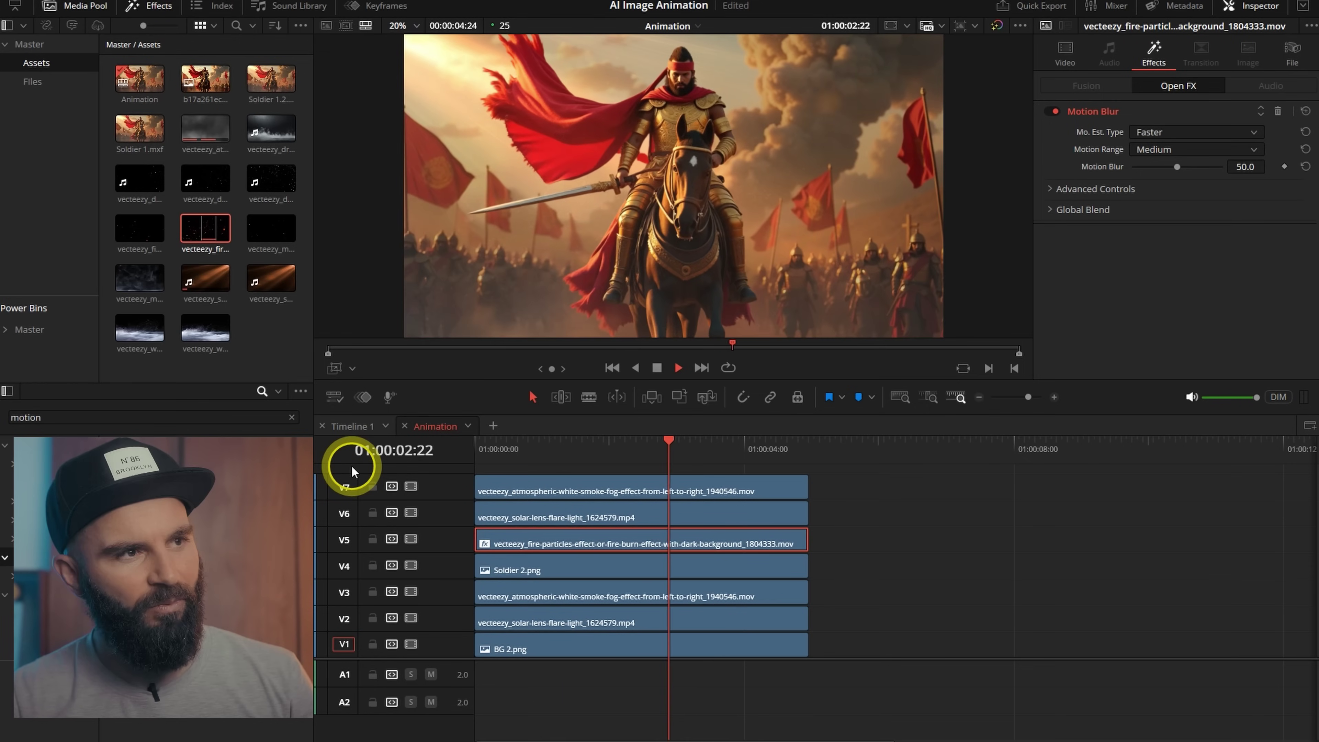
pyautogui.press('space')
pyautogui.press('Home')
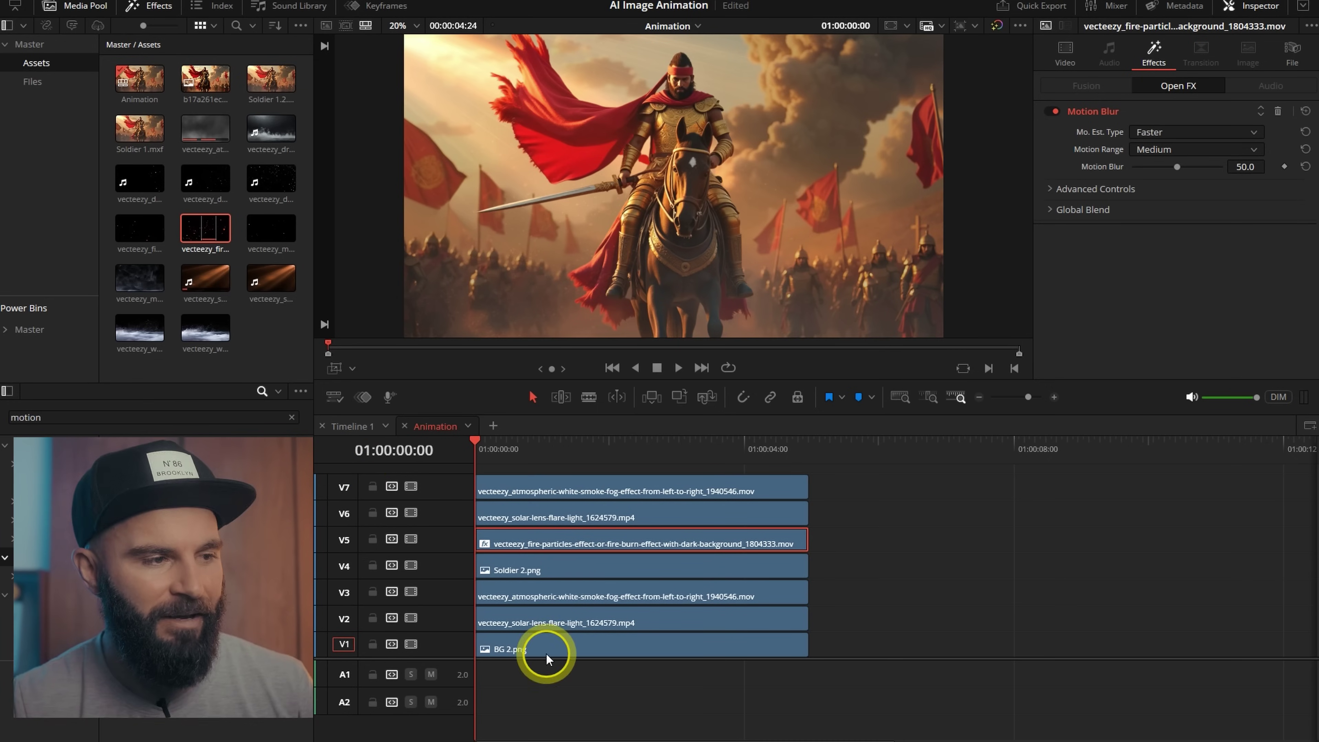
# Open the BG 2.png clip on V1 in the Fusion page
pyautogui.click(560, 573)
pyautogui.click(564, 654)
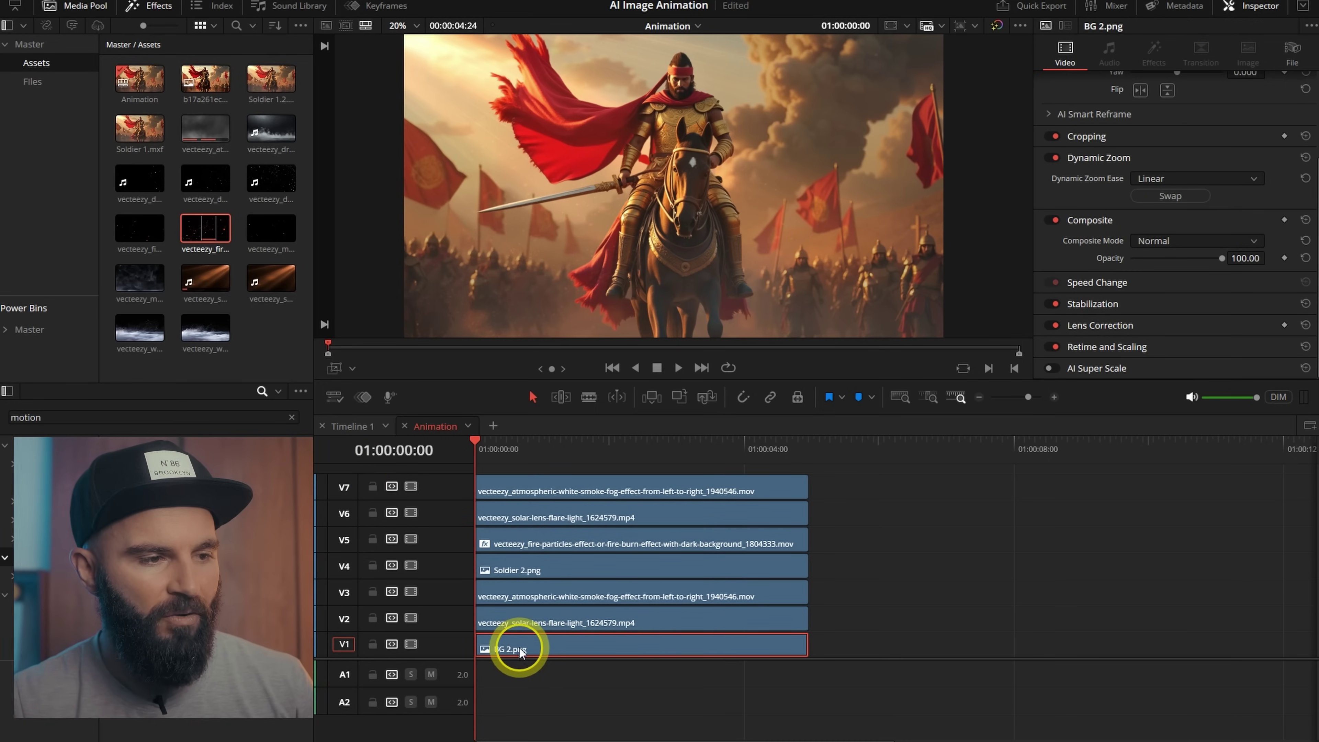
pyautogui.scroll(-3, 497, 666)
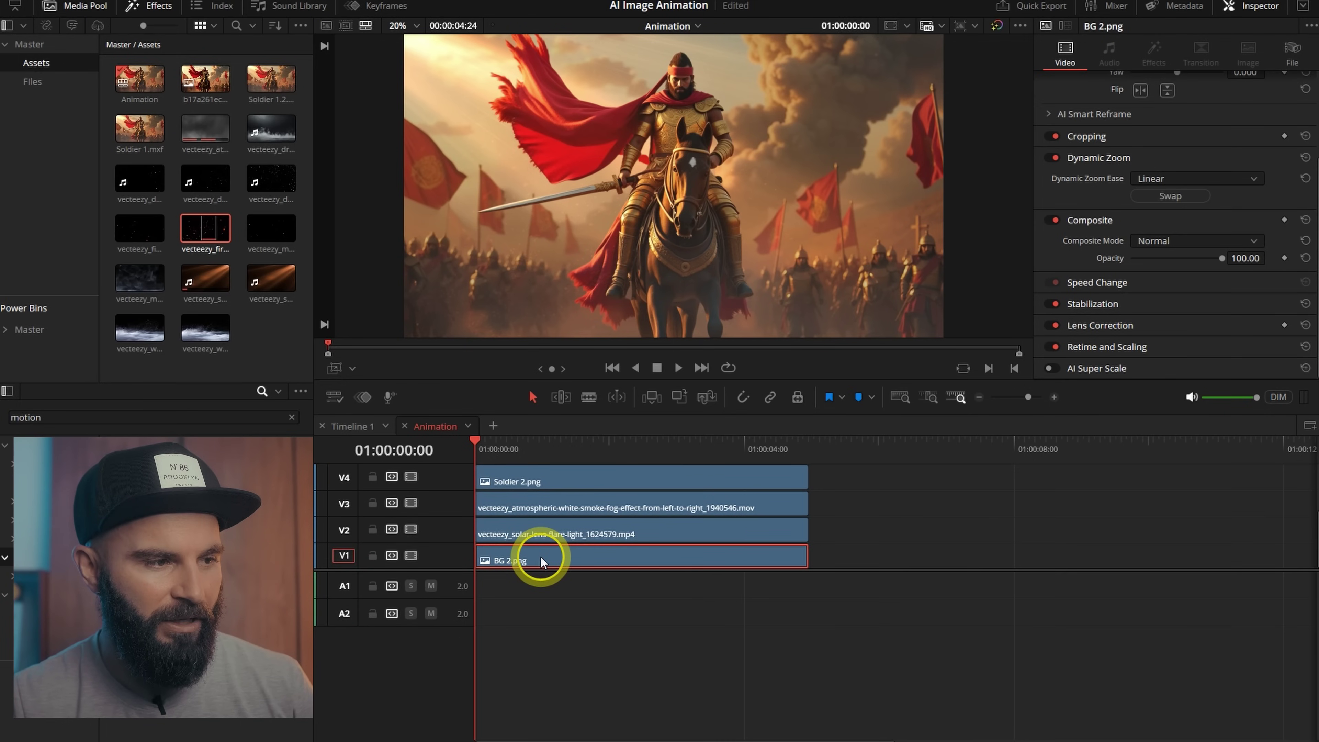
pyautogui.rightClick(546, 562)
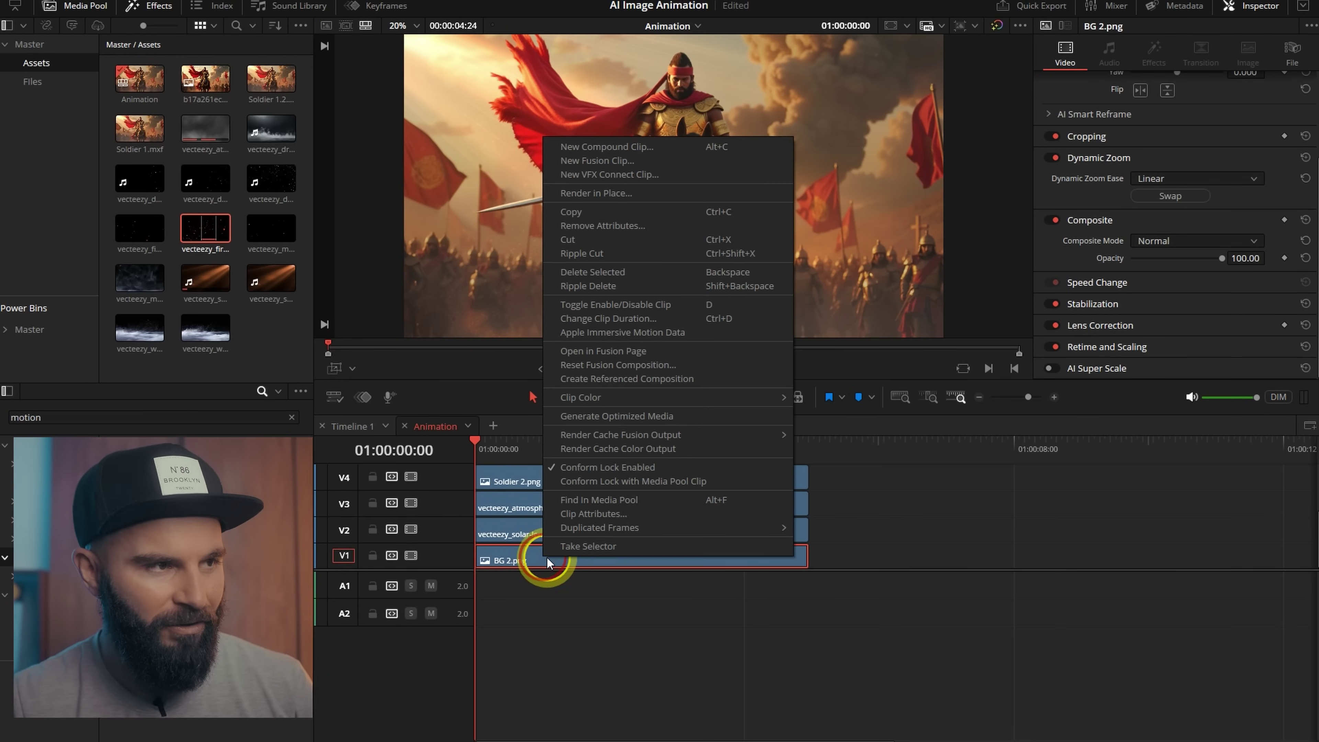
pyautogui.click(612, 353)
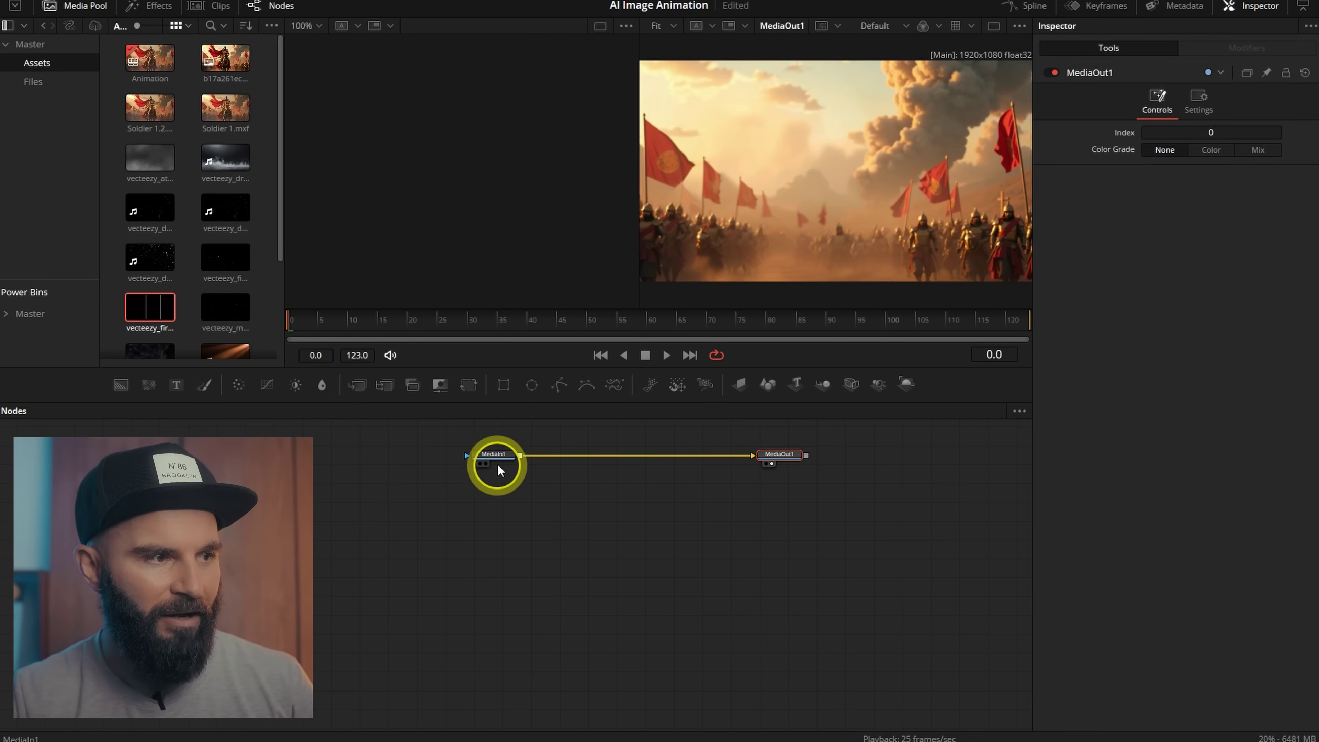
# Insert a Waviness node between MediaIn1 and MediaOut1
pyautogui.click(497, 464)
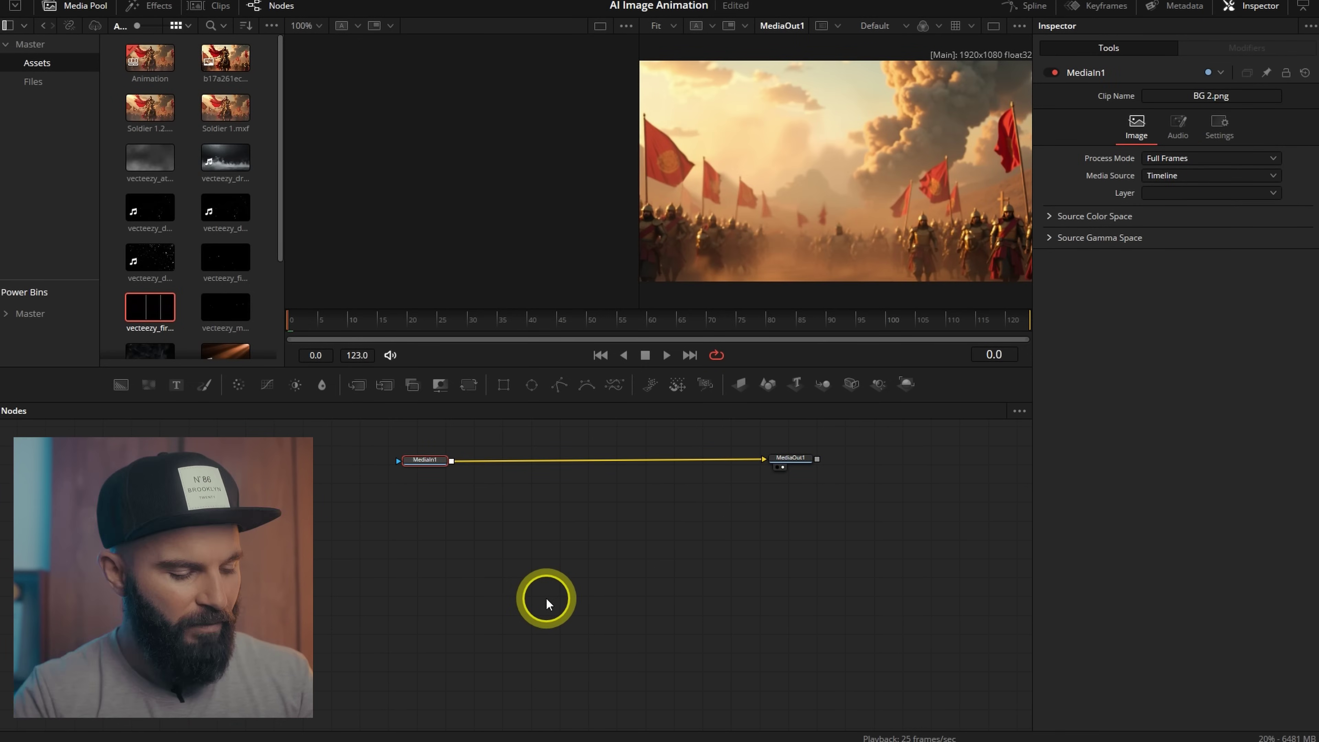
pyautogui.hotkey('ctrl', 'space')
pyautogui.write('wav')
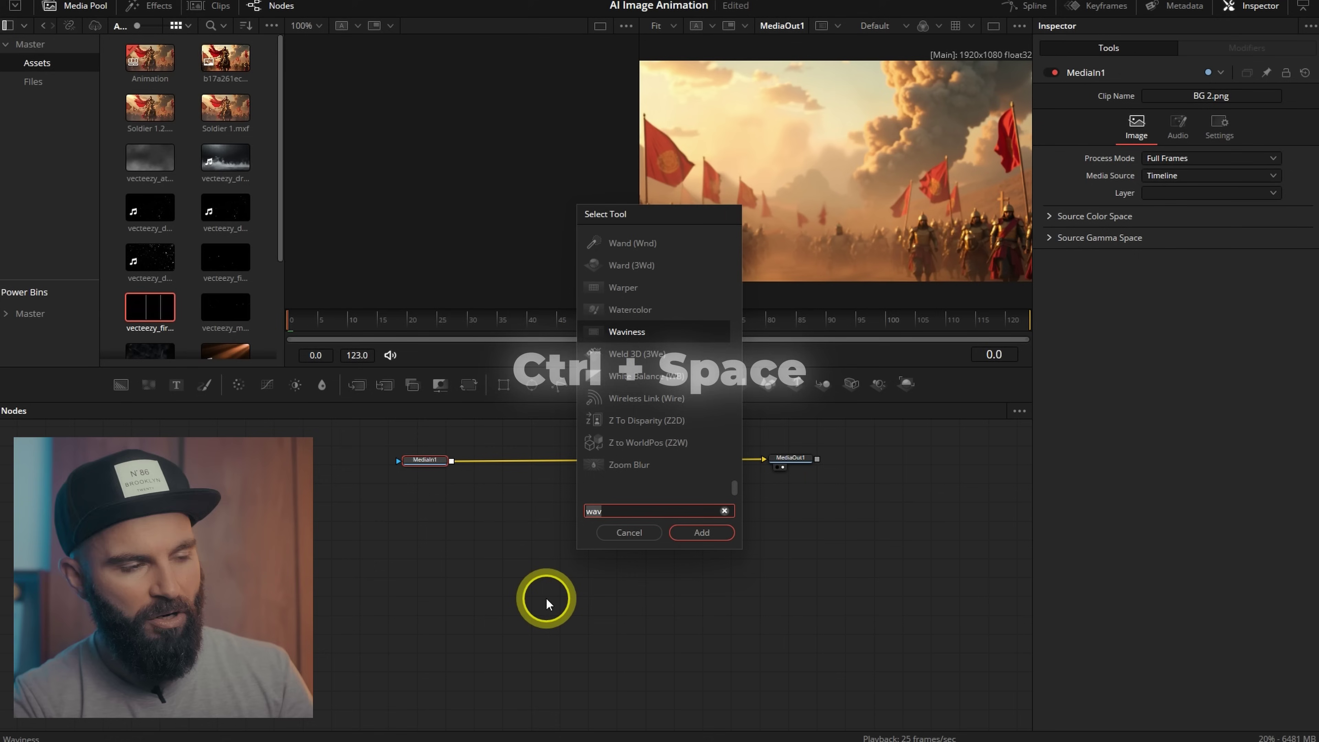
pyautogui.press('BackSpace')
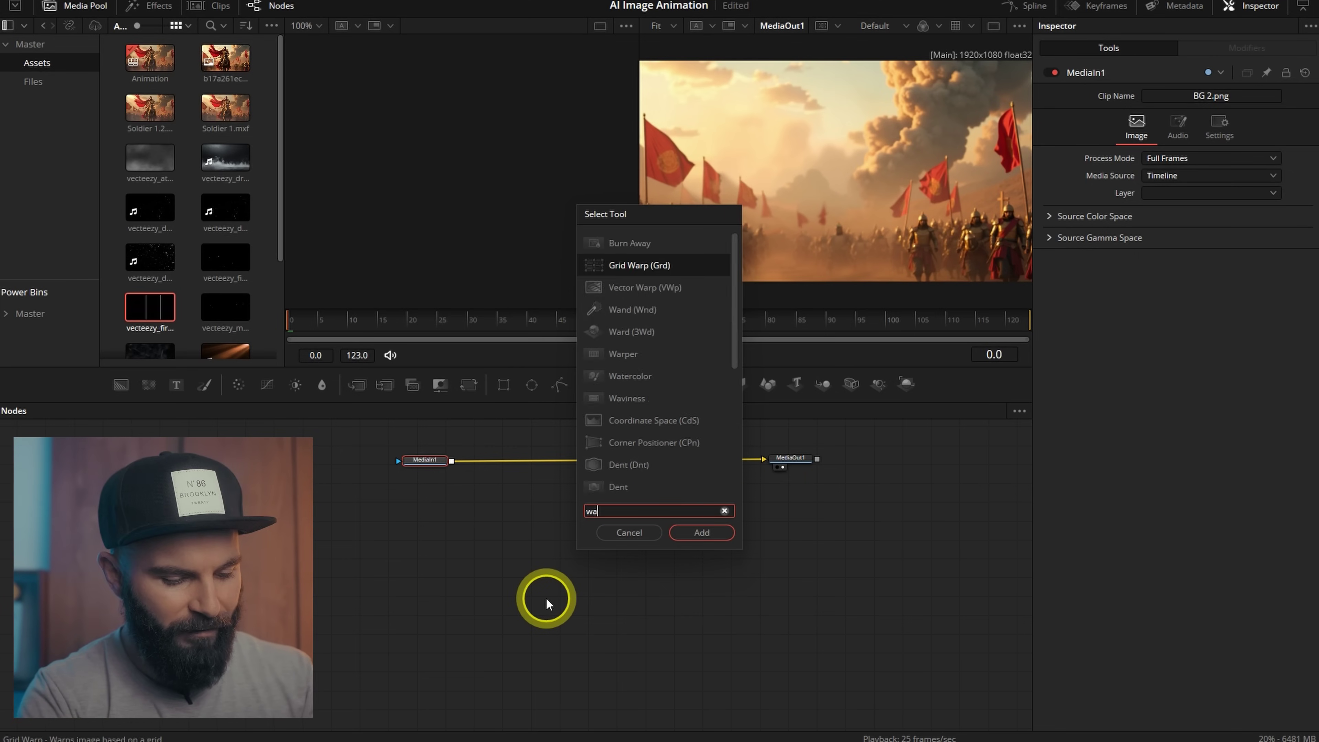
pyautogui.write('vines')
pyautogui.click(701, 532)
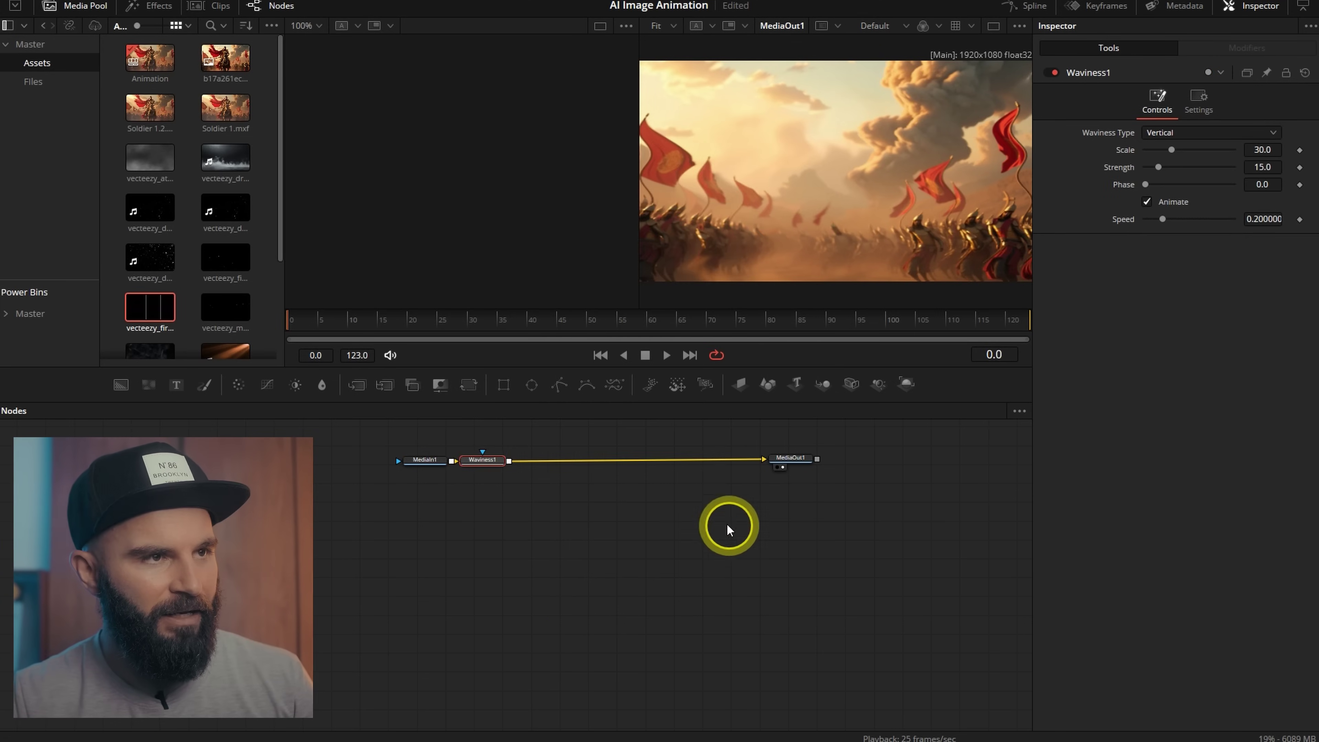
# Space out the Fusion nodes and preview the waviness animation on the background
pyautogui.moveTo(470, 461); pyautogui.dragTo(552, 462)
pyautogui.press('space')
pyautogui.hotkey('ctrl', 'a')
pyautogui.moveTo(783, 464); pyautogui.dragTo(847, 489)
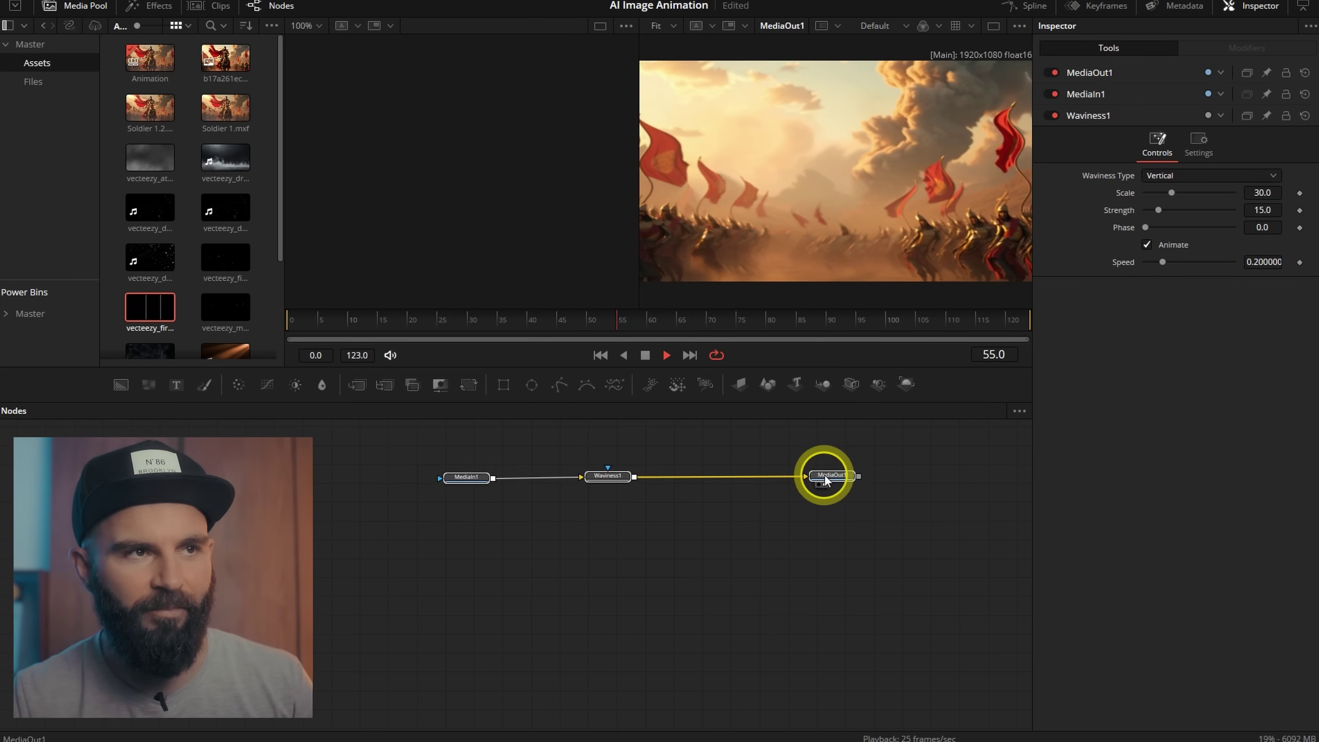
pyautogui.press('space')
# Add a Polygon mask node and connect it to the mask input of Waviness1
pyautogui.click(716, 506)
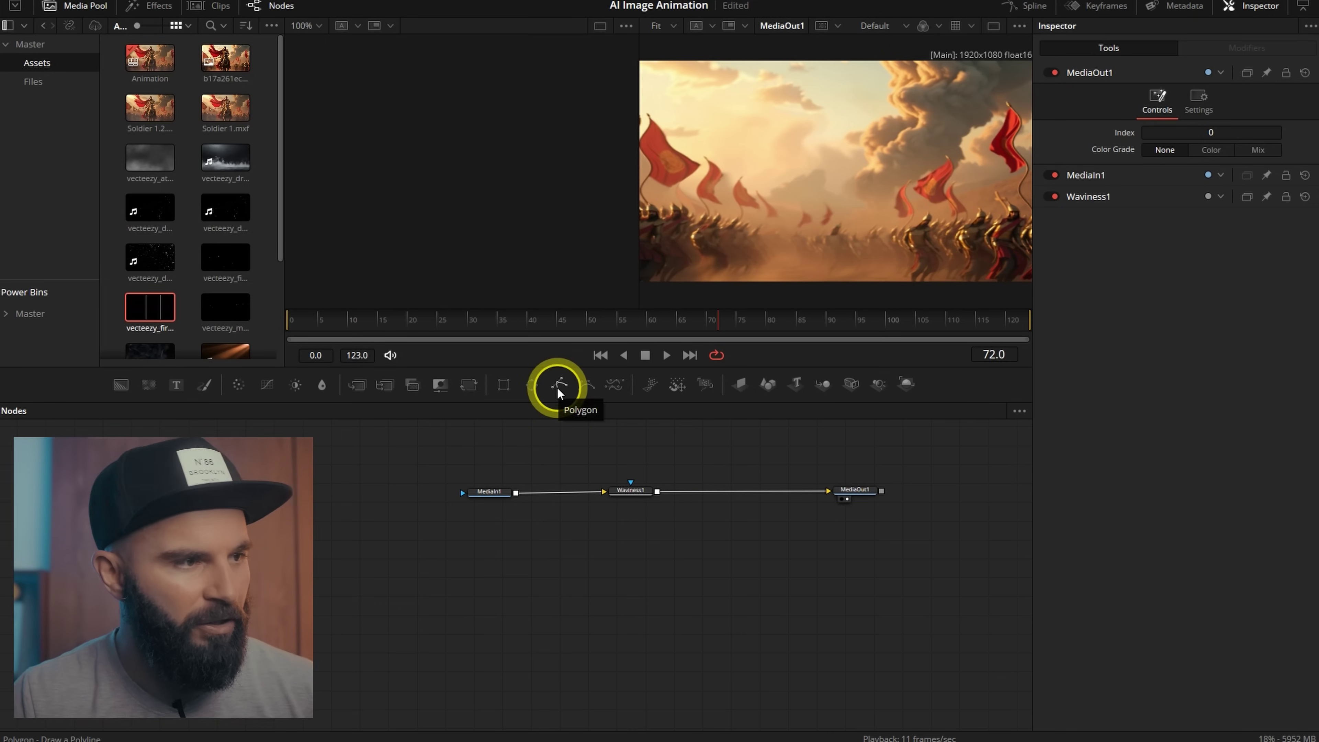
pyautogui.moveTo(635, 456); pyautogui.dragTo(651, 469)
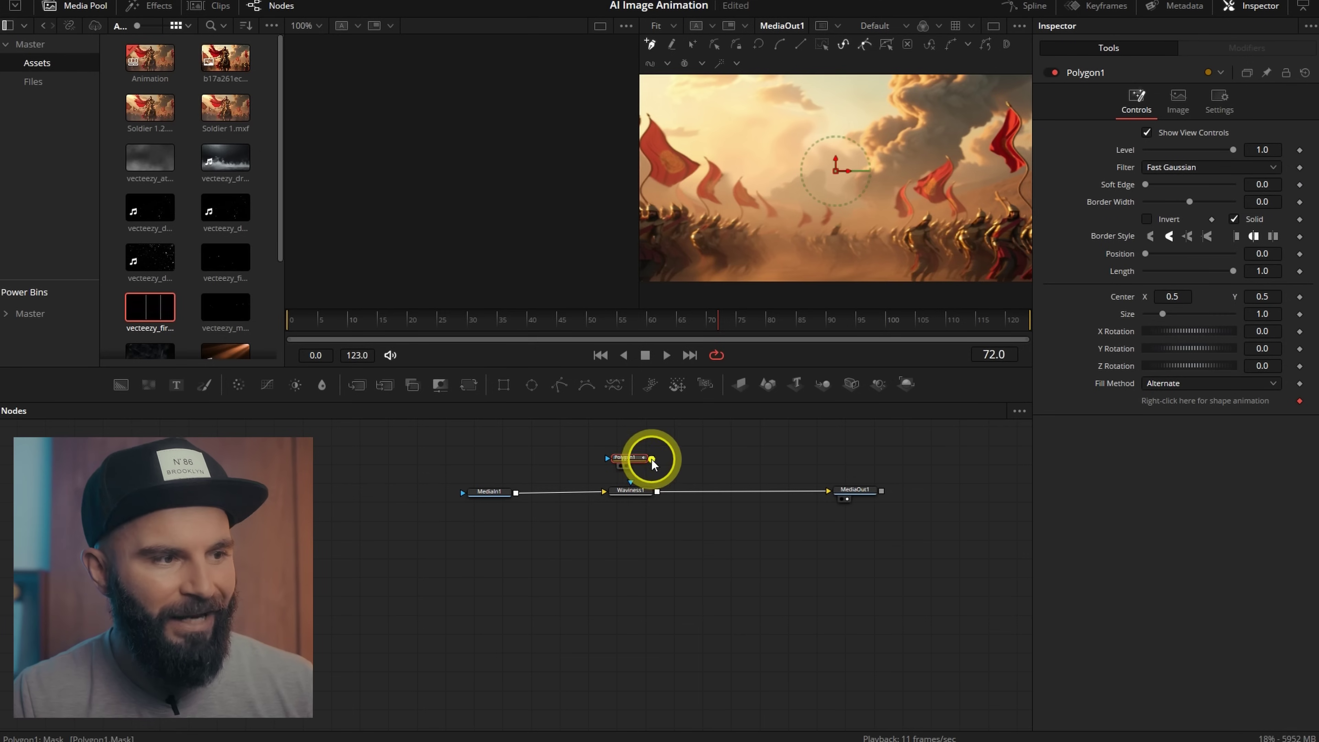
pyautogui.click(636, 494)
# Draw a closed Polygon1 mask around the smoke cloud, following its edge above the red flags and past the image's upper border
pyautogui.scroll(3, 908, 196)
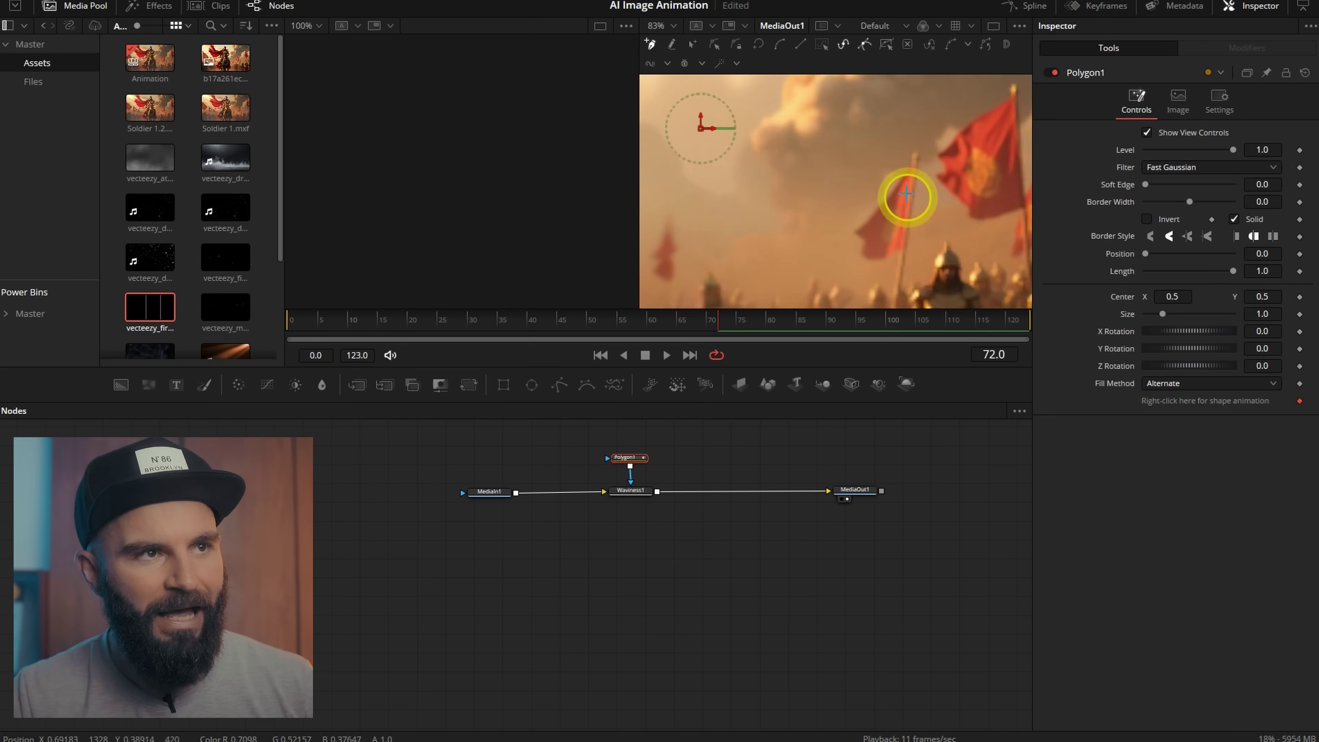
pyautogui.moveTo(907, 197); pyautogui.dragTo(880, 155)
pyautogui.scroll(-2, 866, 133)
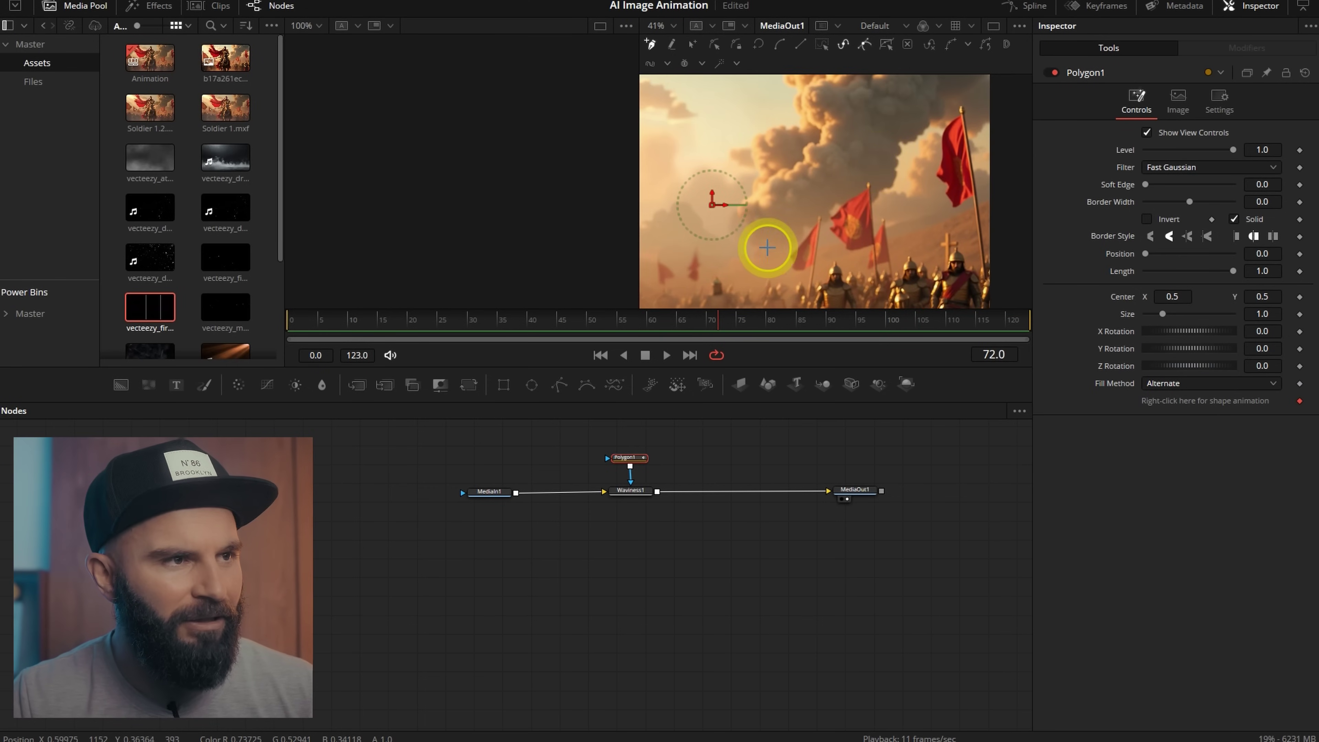
pyautogui.click(750, 254)
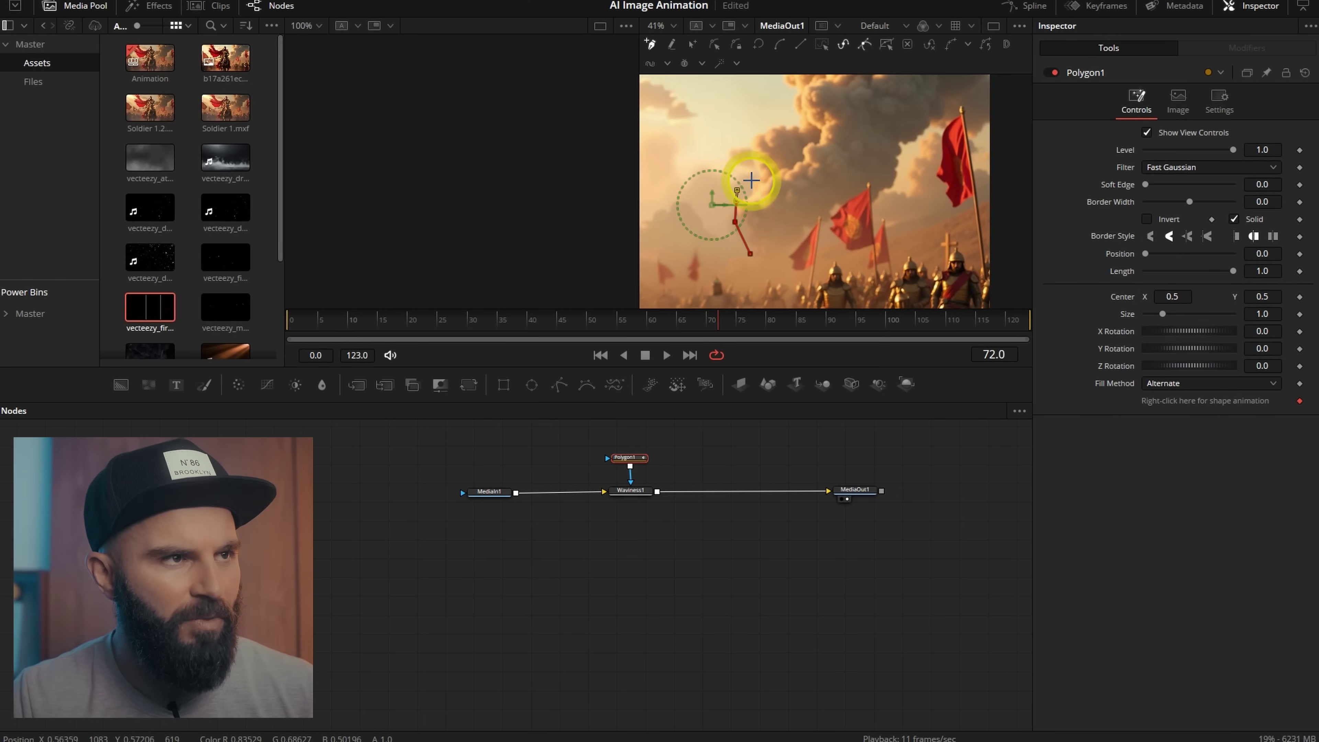
pyautogui.click(751, 158)
pyautogui.click(751, 127)
pyautogui.click(785, 117)
pyautogui.moveTo(796, 121); pyautogui.dragTo(789, 238)
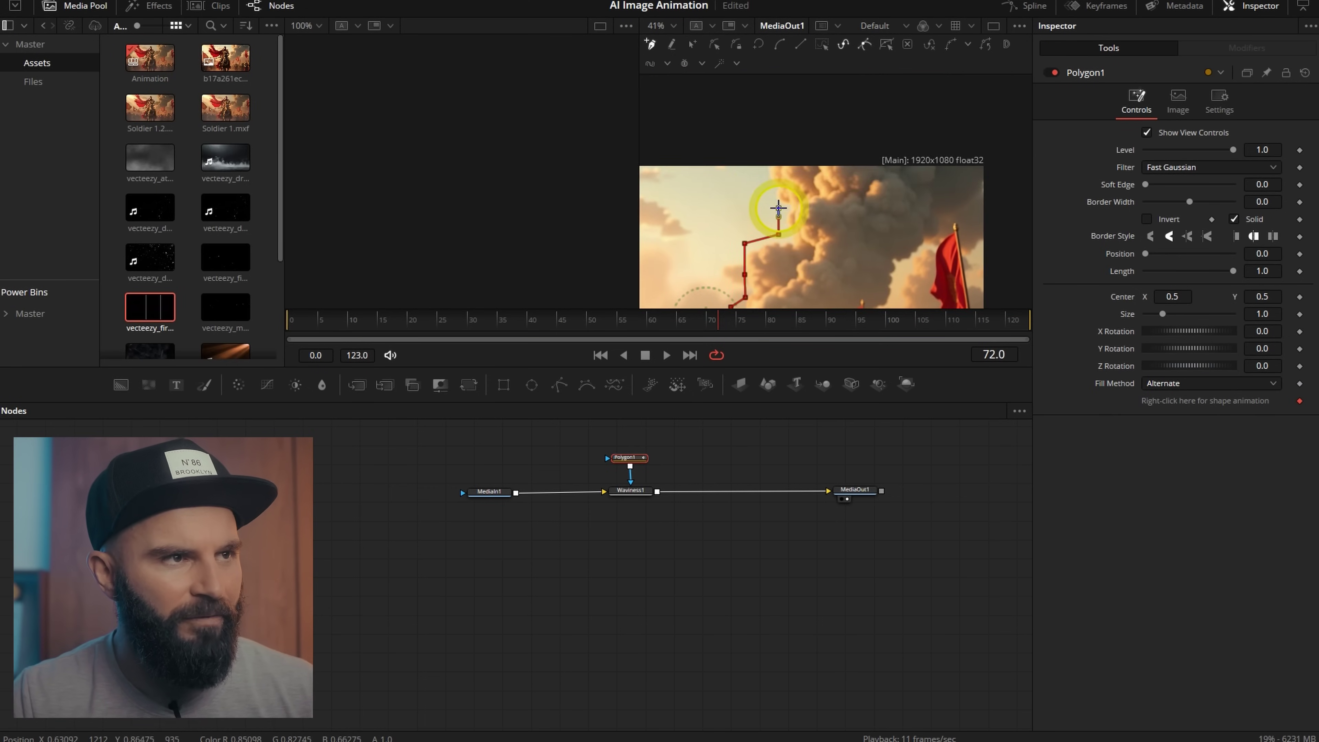
pyautogui.click(779, 208)
pyautogui.click(762, 181)
pyautogui.click(755, 155)
pyautogui.moveTo(897, 148); pyautogui.dragTo(724, 123)
pyautogui.click(811, 128)
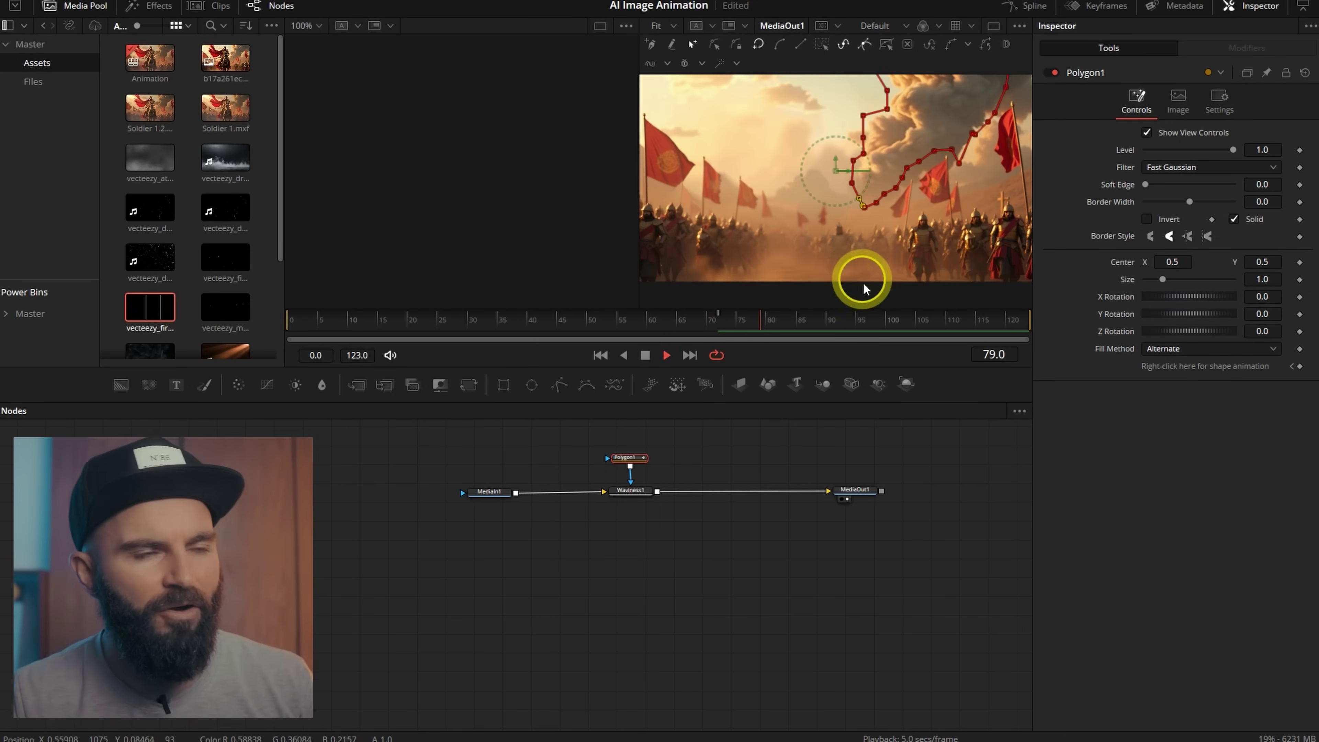
# Preview the waviness animation inside the cloud mask
pyautogui.press('space')
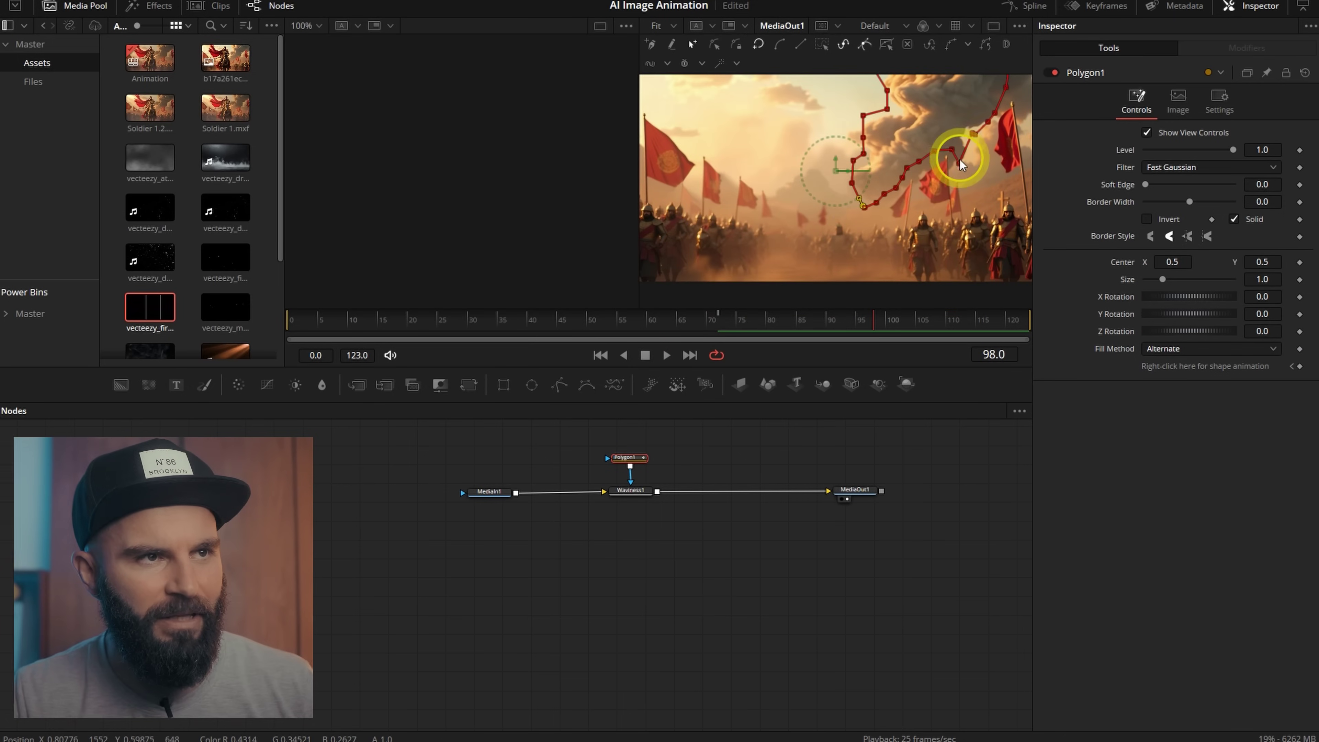
pyautogui.moveTo(957, 164); pyautogui.dragTo(963, 144)
pyautogui.press('space')
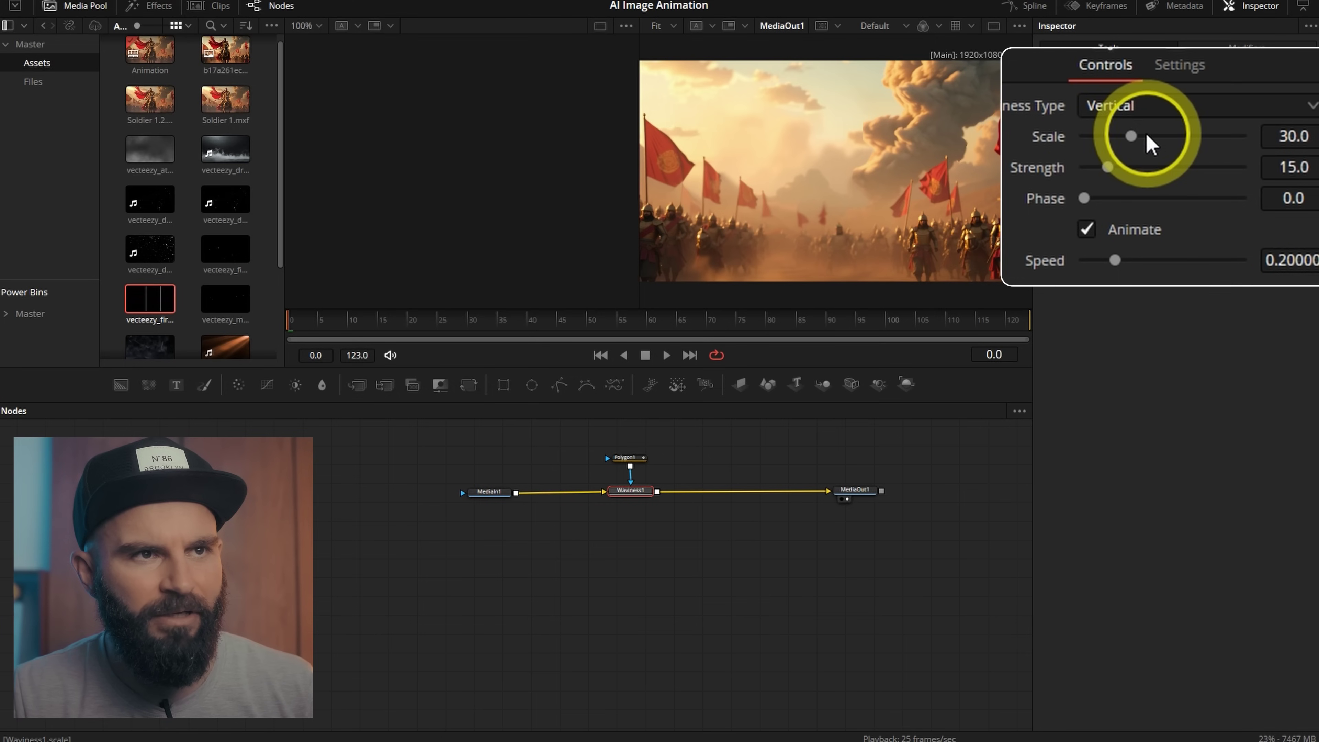
# Set Waviness1 to Horizontal with scale 2.6, strength 28.0 and speed 0.022, and preview the cloud motion
pyautogui.moveTo(1147, 136); pyautogui.dragTo(1091, 132)
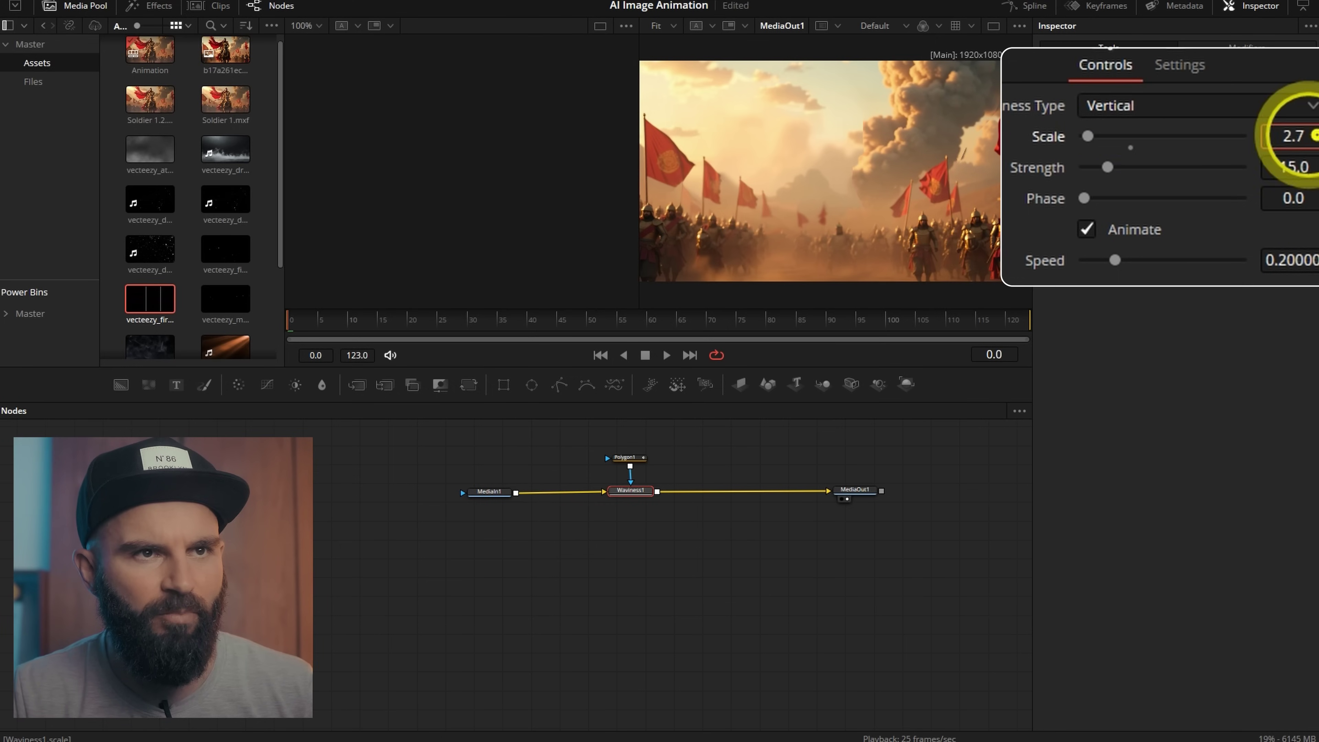
pyautogui.moveTo(1312, 136); pyautogui.dragTo(661, 171)
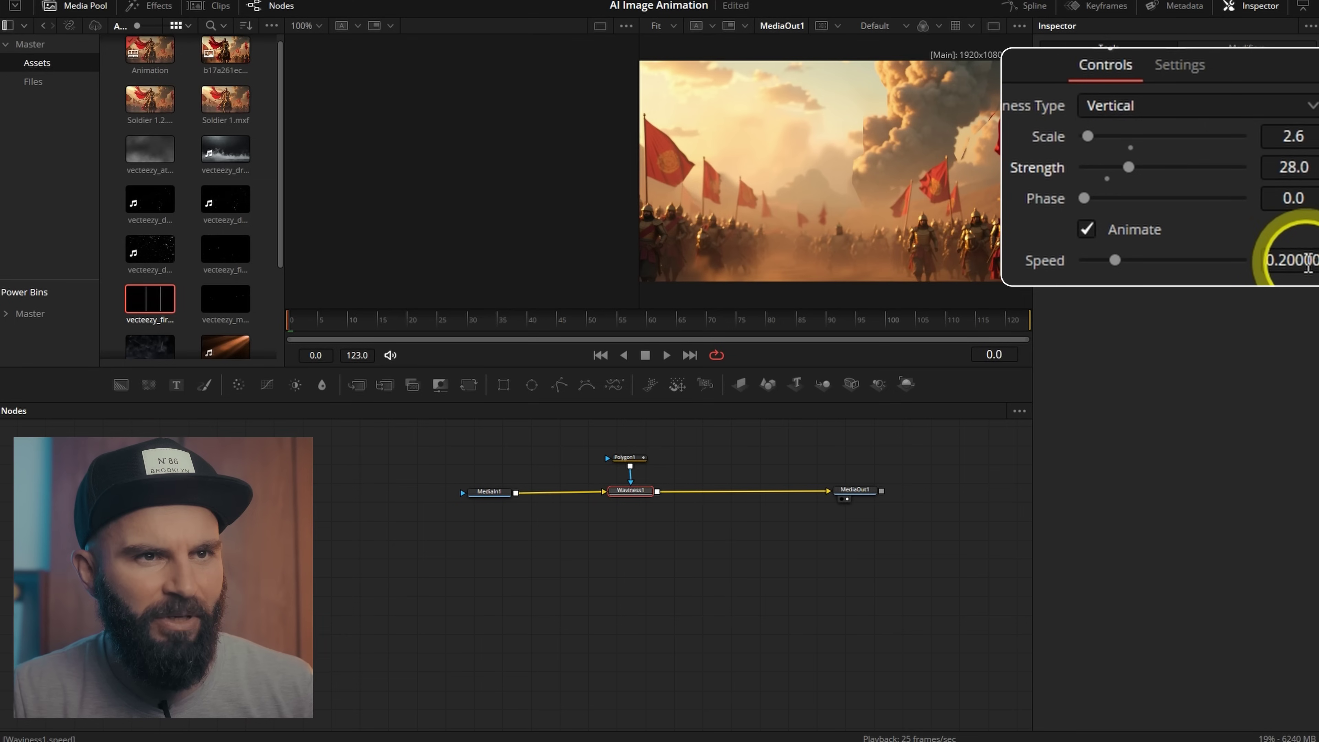
pyautogui.moveTo(1295, 259); pyautogui.dragTo(1078, 257)
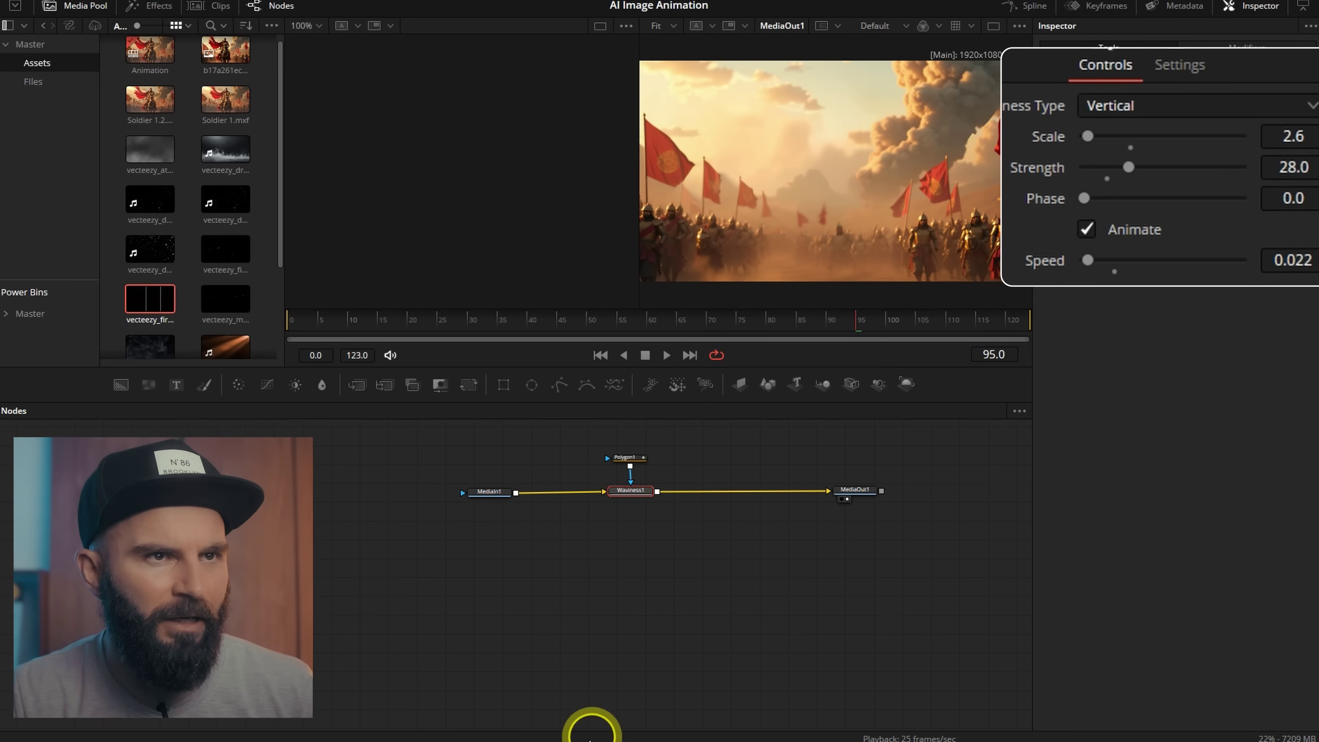
pyautogui.click(1140, 111)
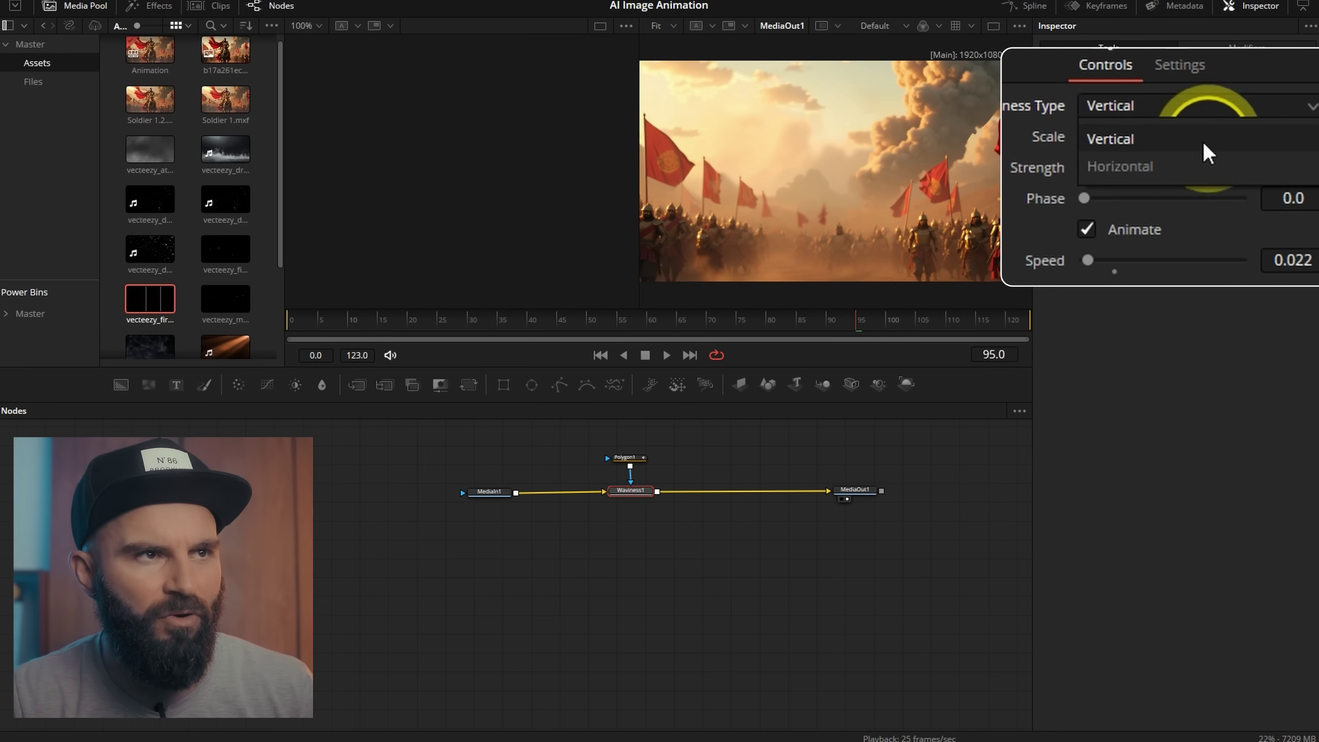
pyautogui.click(1137, 165)
pyautogui.press('space')
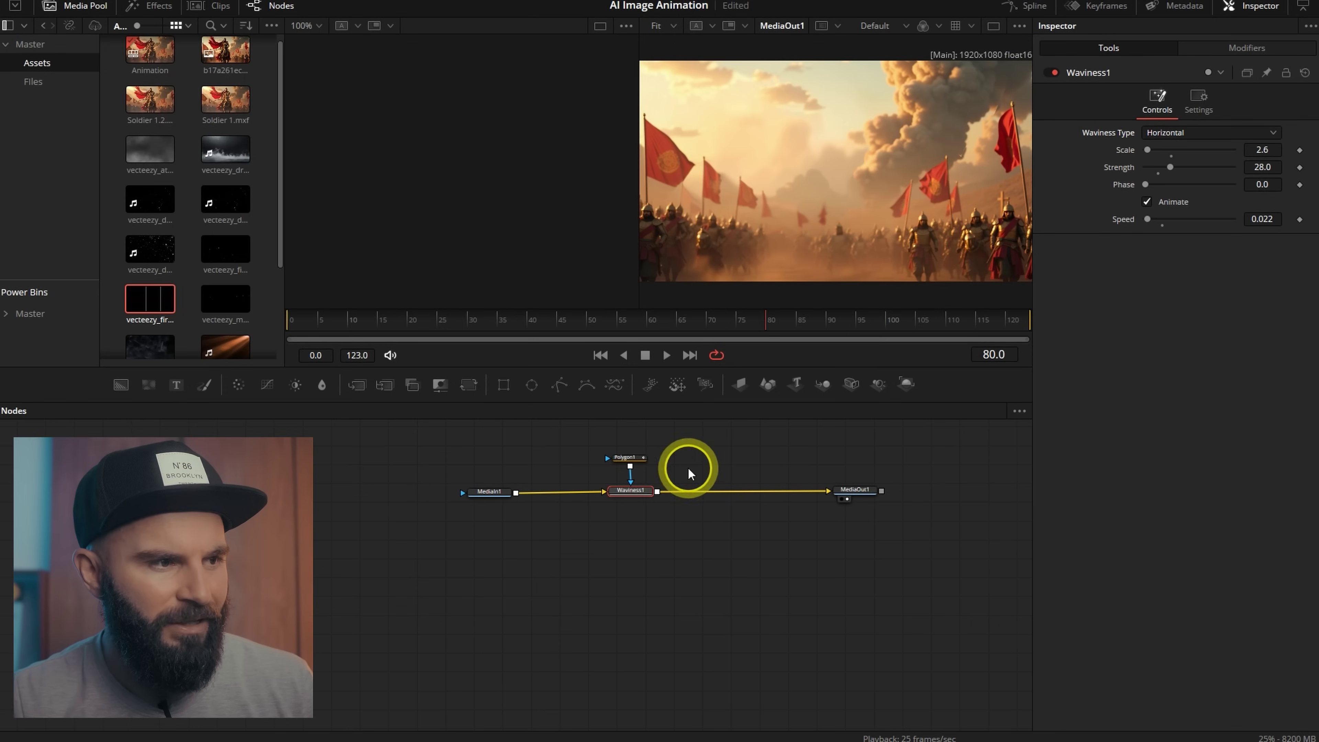
# Hide Polygon1's view controls and set its soft edge to 0.022
pyautogui.click(631, 459)
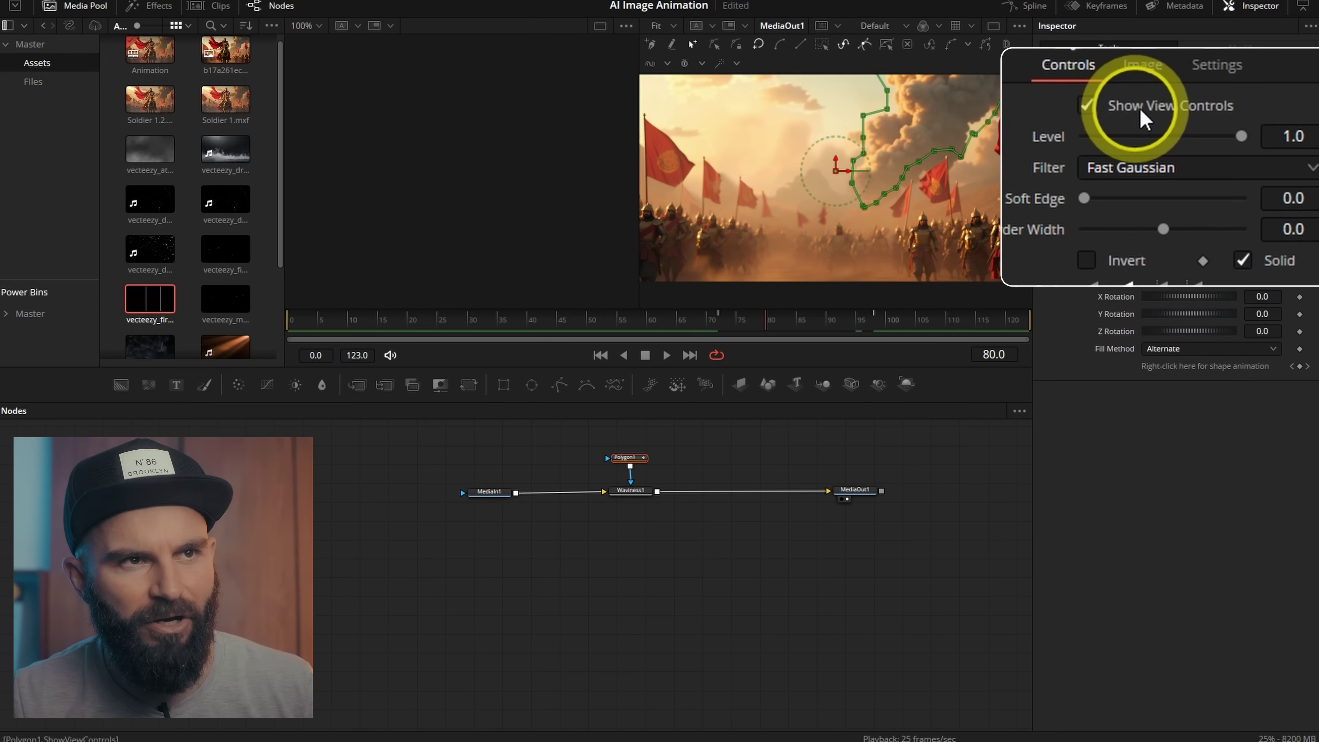
pyautogui.click(1086, 105)
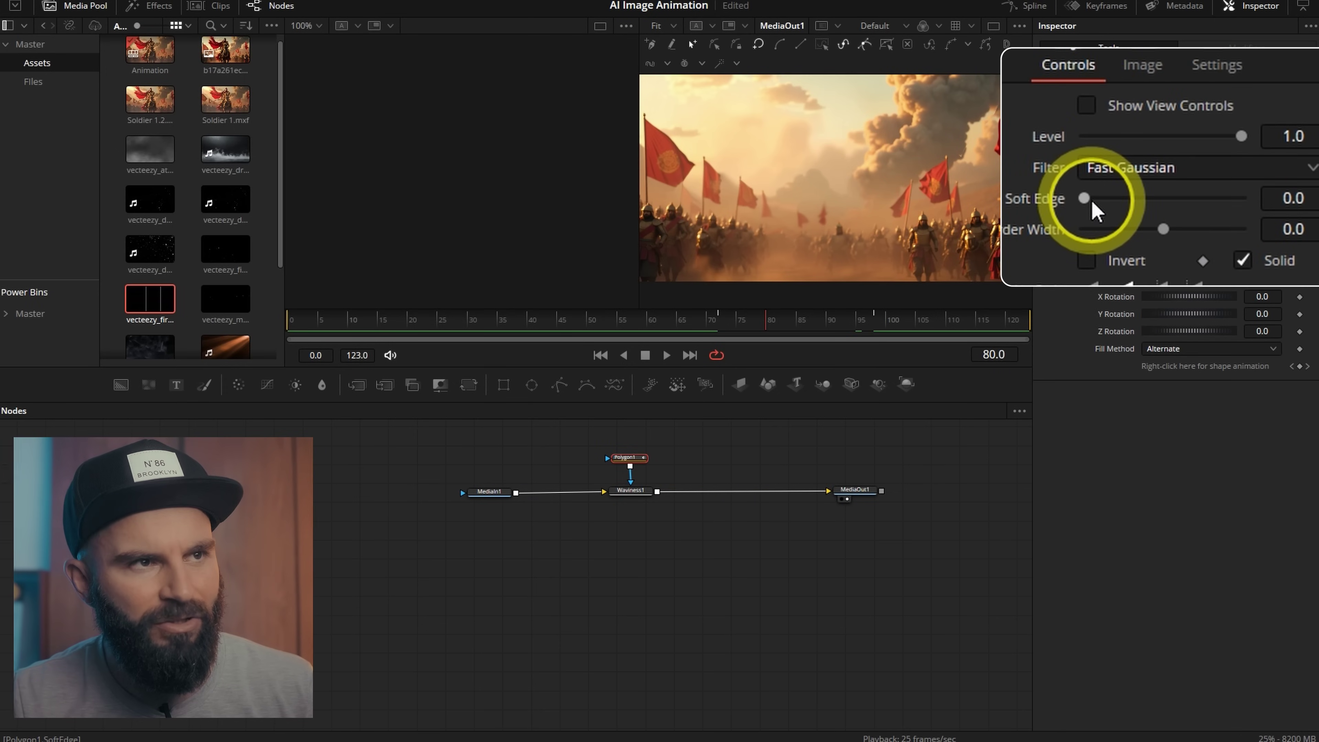
pyautogui.moveTo(1087, 198); pyautogui.dragTo(1101, 198)
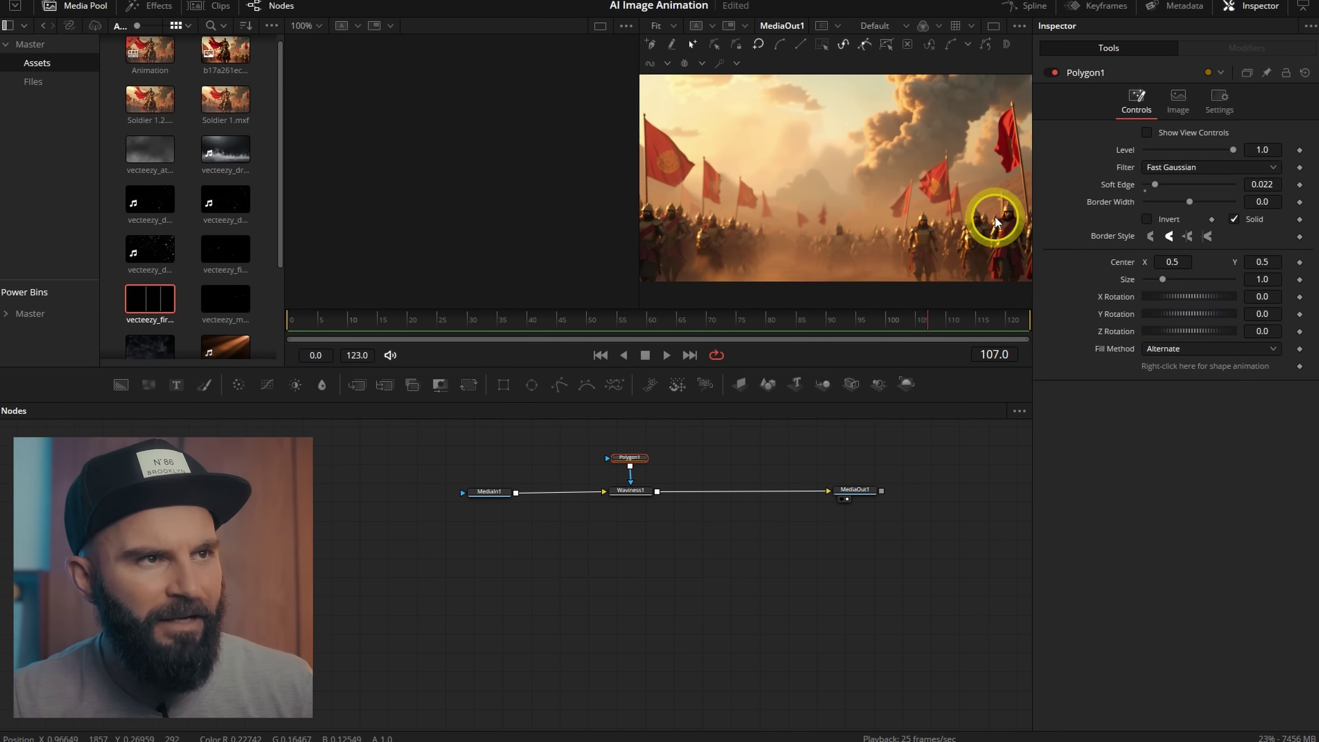
# Show Polygon1's outline again and raise its points near the red flag's tip so the mask clears the flag
pyautogui.scroll(5, 995, 216)
pyautogui.scroll(-5, 966, 190)
pyautogui.moveTo(930, 177); pyautogui.dragTo(932, 191)
pyautogui.scroll(4, 932, 198)
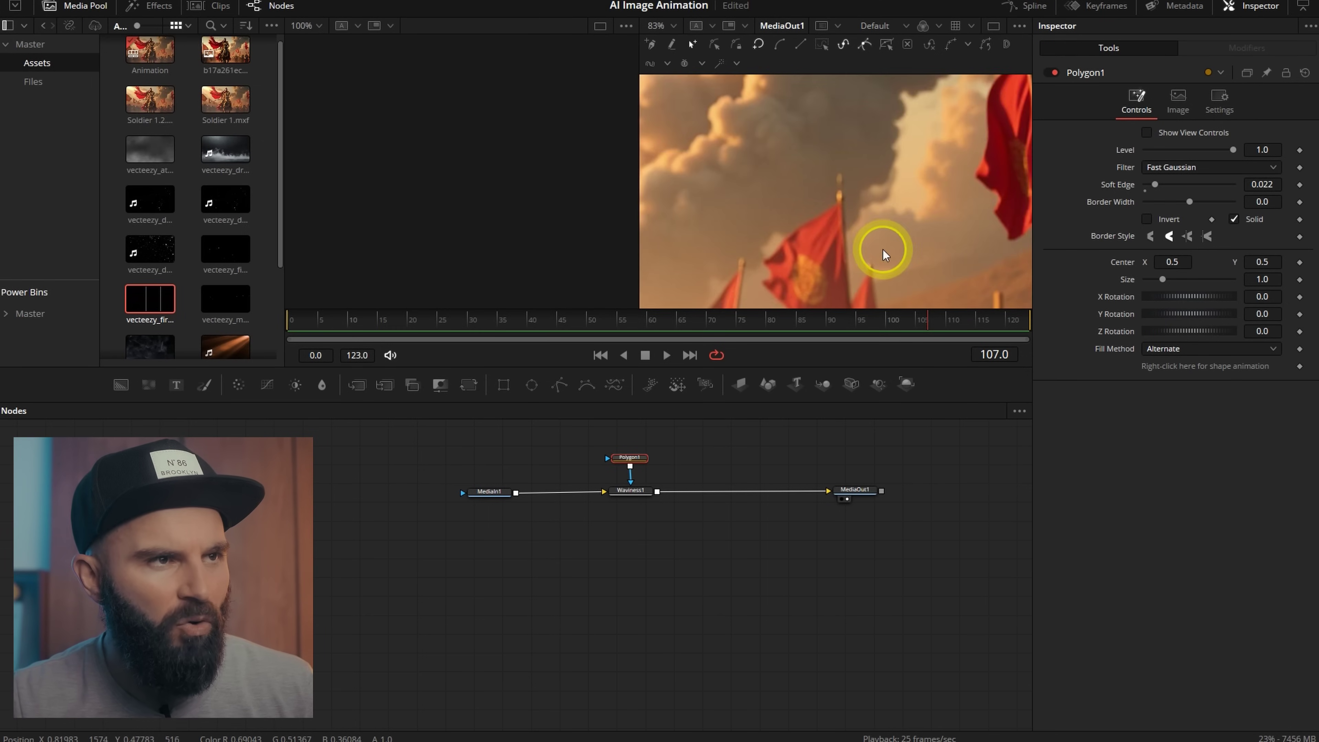
pyautogui.moveTo(885, 241); pyautogui.dragTo(934, 191)
pyautogui.moveTo(930, 302); pyautogui.dragTo(833, 340)
pyautogui.click(1146, 133)
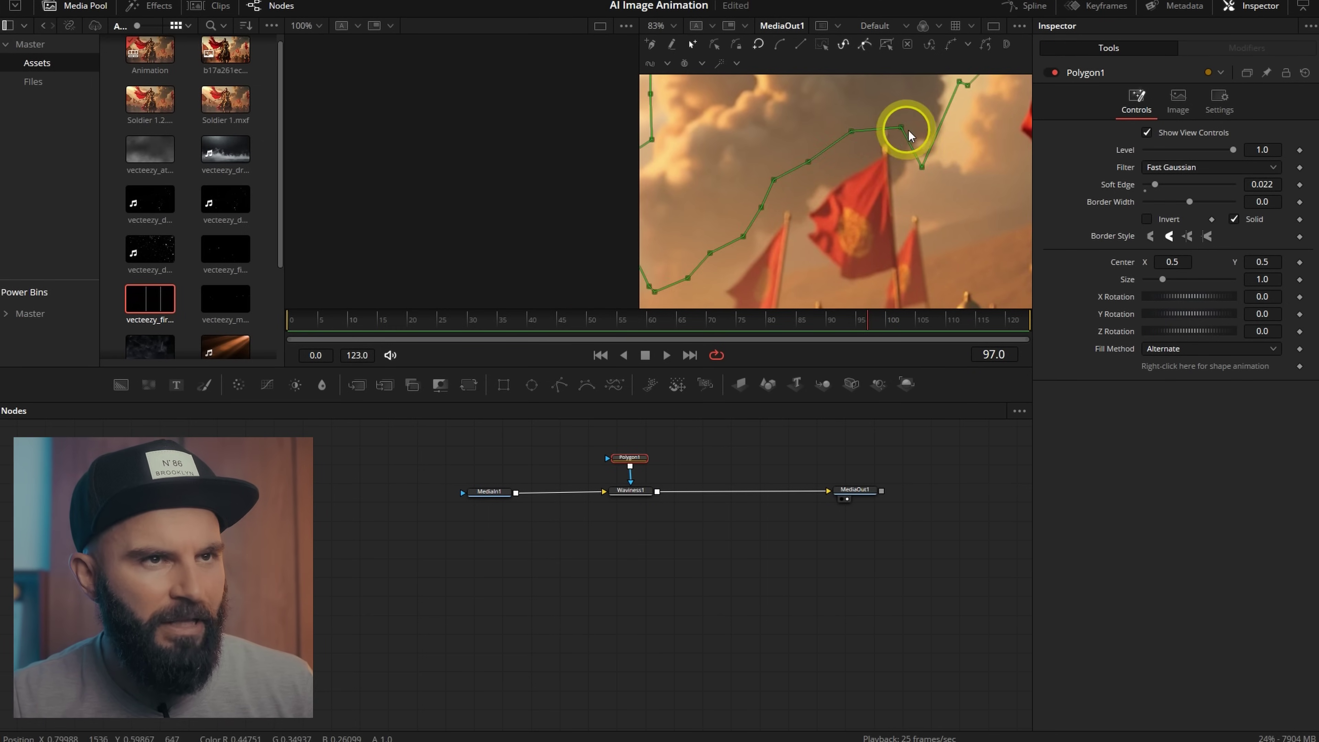
pyautogui.scroll(2, 976, 224)
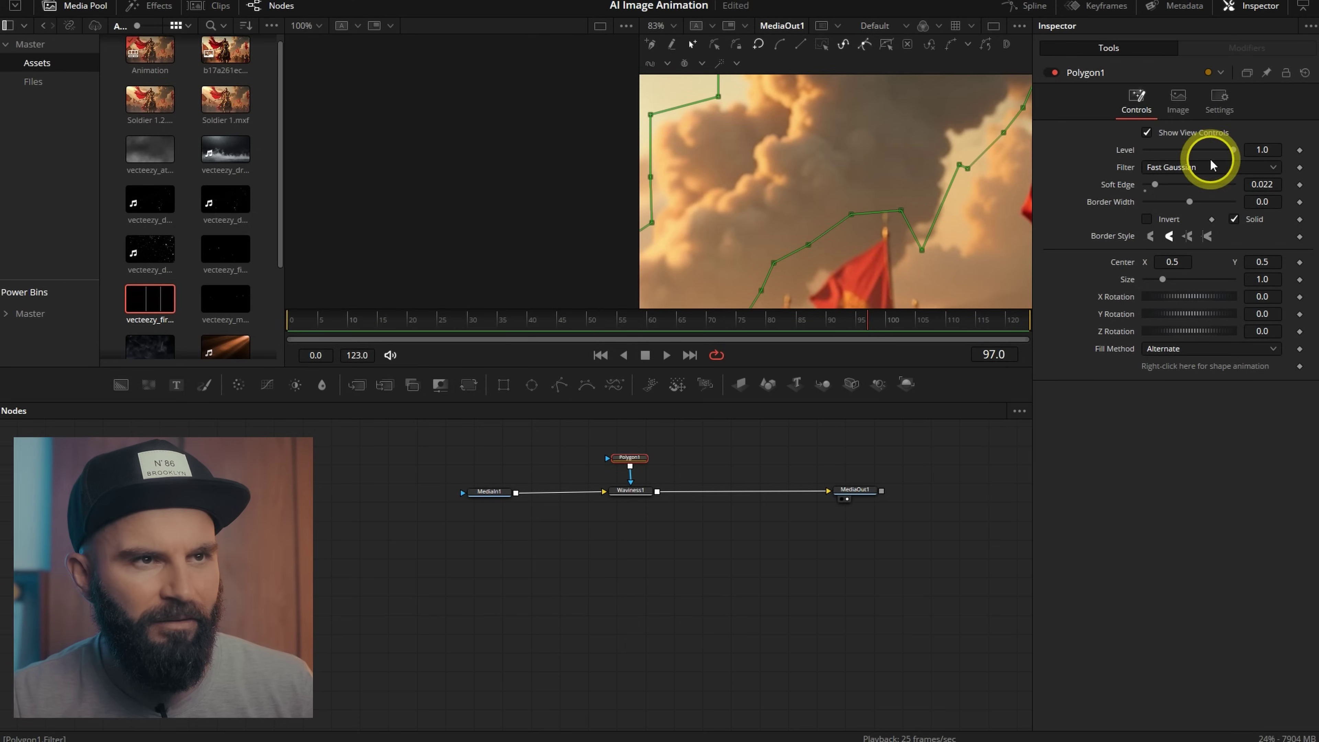
pyautogui.moveTo(903, 210); pyautogui.dragTo(852, 207)
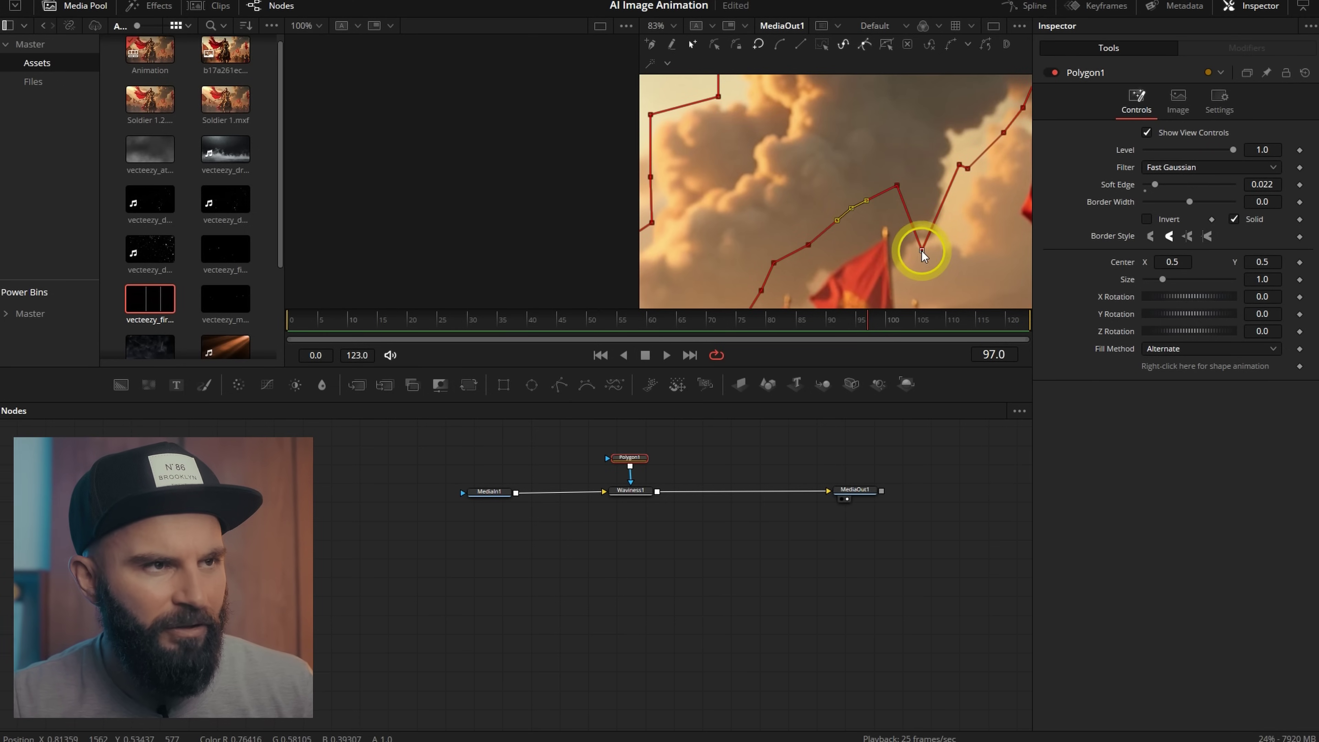
pyautogui.moveTo(922, 250); pyautogui.dragTo(932, 223)
pyautogui.moveTo(769, 293); pyautogui.dragTo(885, 172)
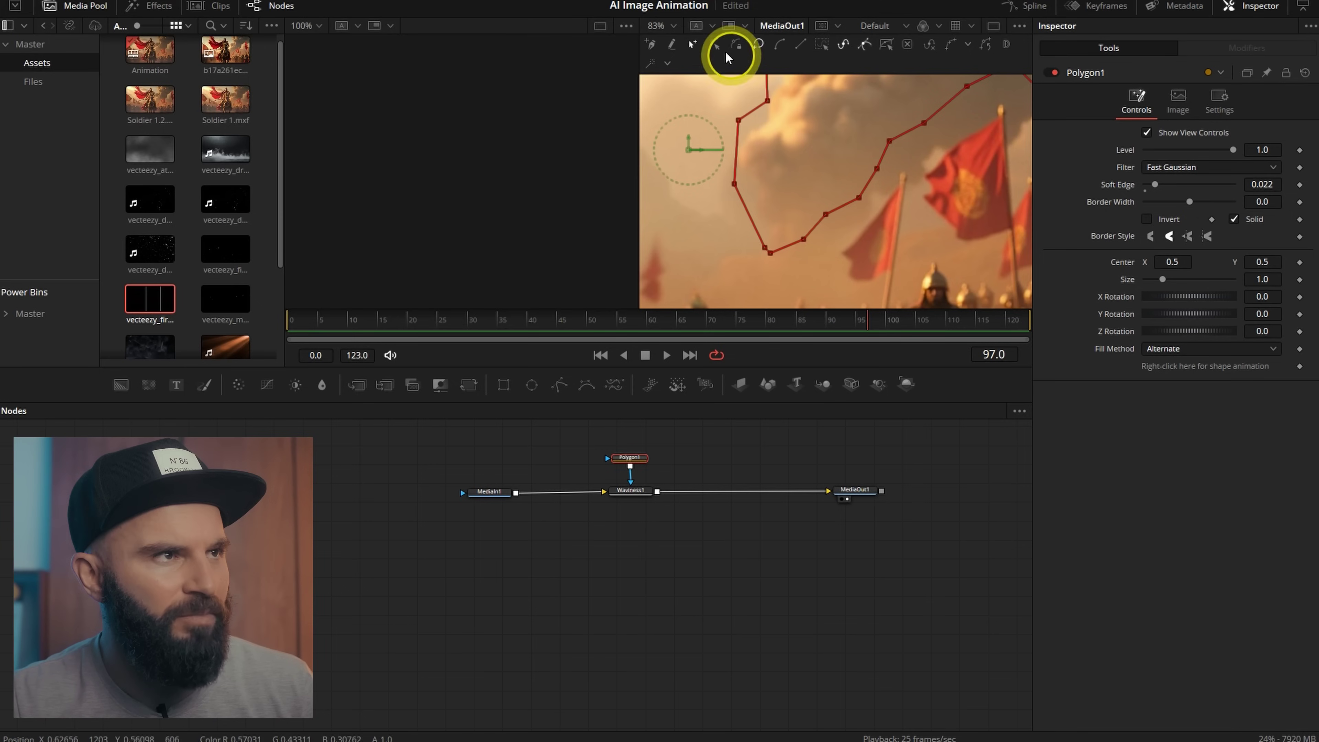
# Preview the refined cloud mask with the whole image fitted in the viewer, and hide Polygon1's view controls
pyautogui.click(671, 25)
pyautogui.click(659, 41)
pyautogui.press('space')
pyautogui.press('space')
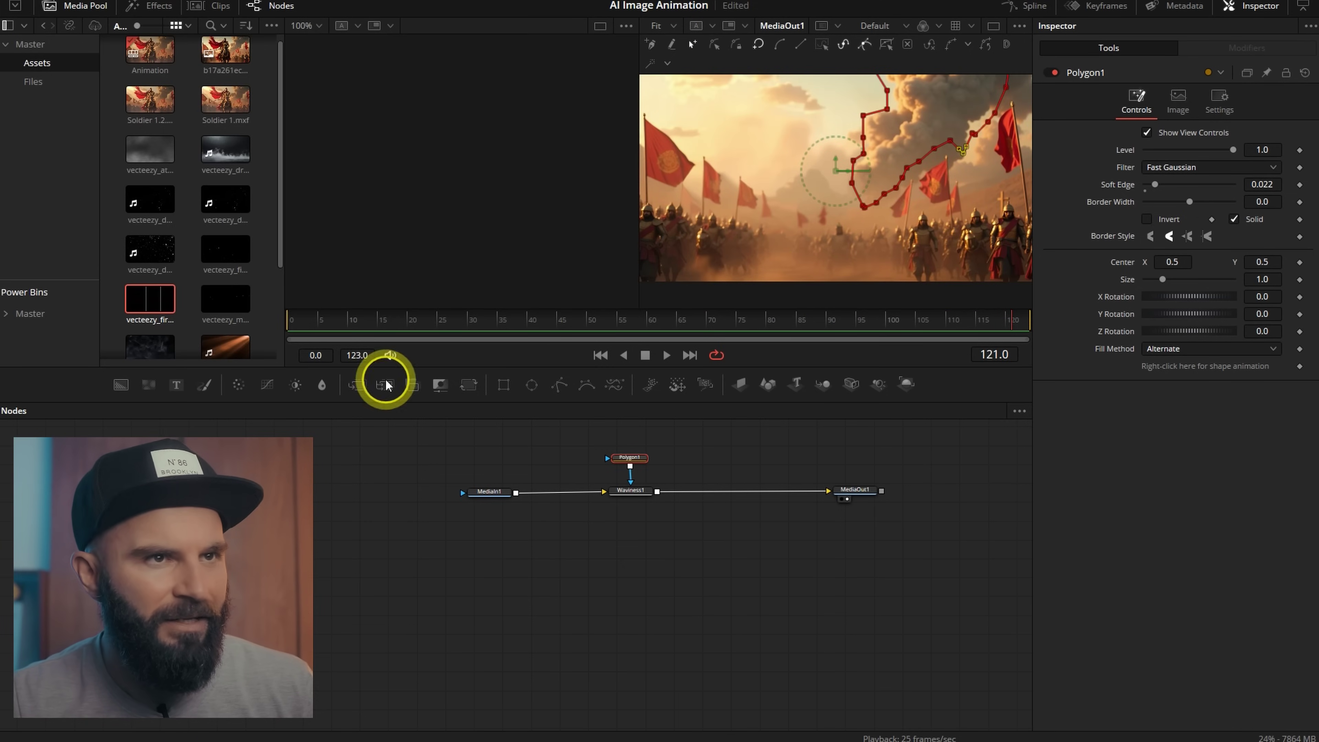
pyautogui.click(1148, 133)
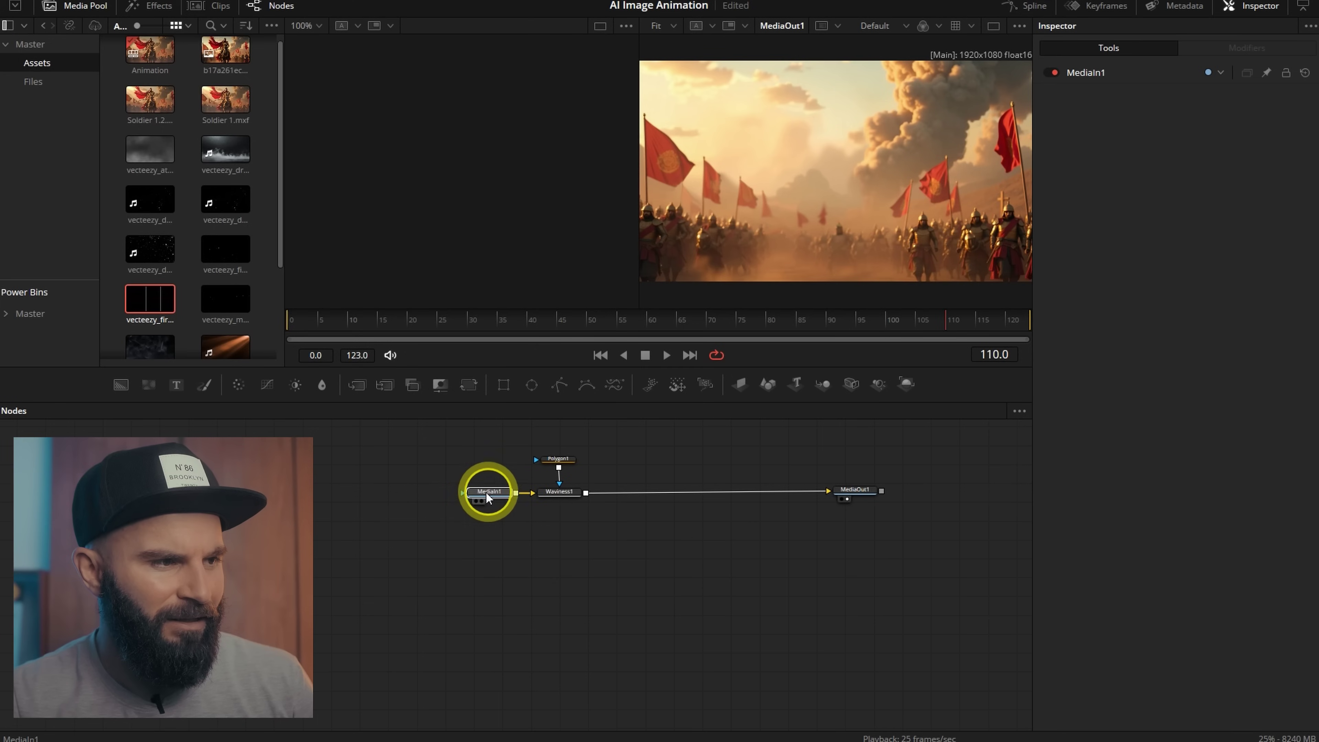
# Insert a second Waviness node after Waviness1 and connect a new Polygon mask to its mask input
pyautogui.moveTo(486, 492); pyautogui.dragTo(443, 491)
pyautogui.moveTo(603, 454); pyautogui.dragTo(543, 487)
pyautogui.click(859, 483)
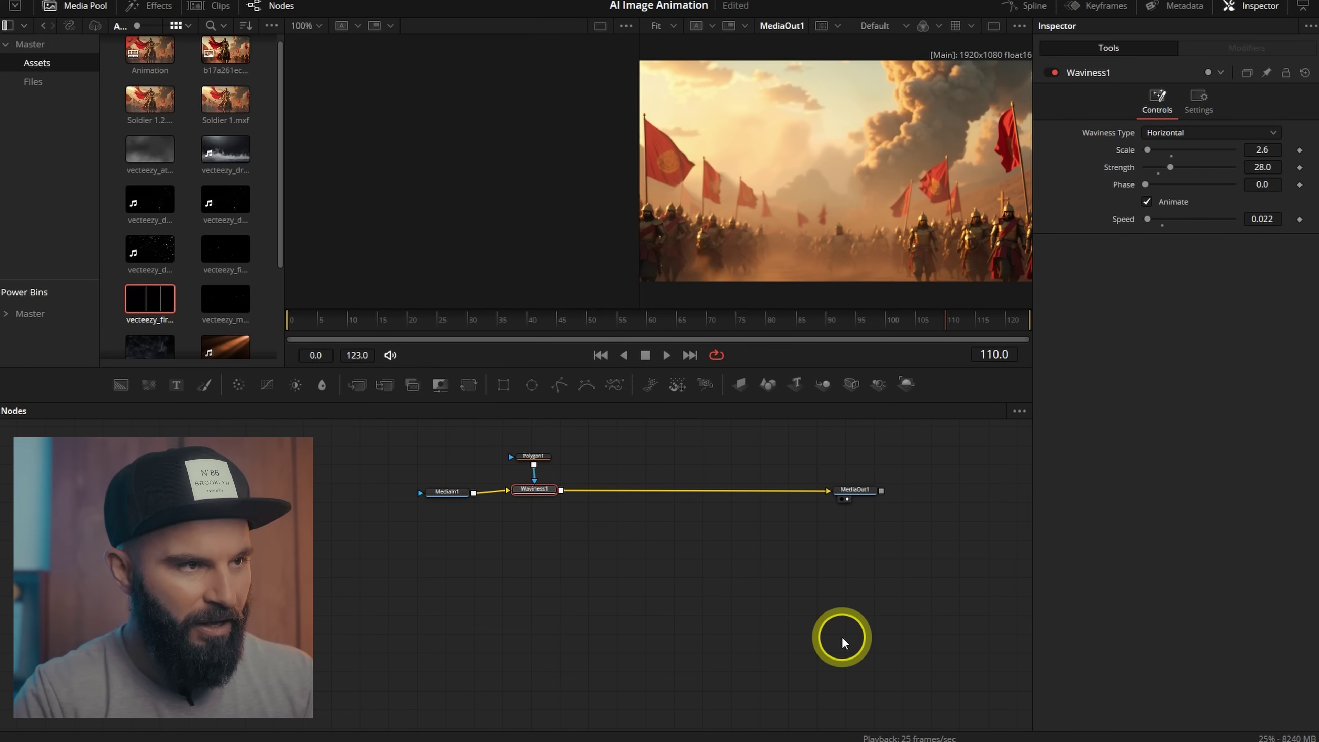
pyautogui.hotkey('shift', 'space')
pyautogui.write('wavines')
pyautogui.press('Return')
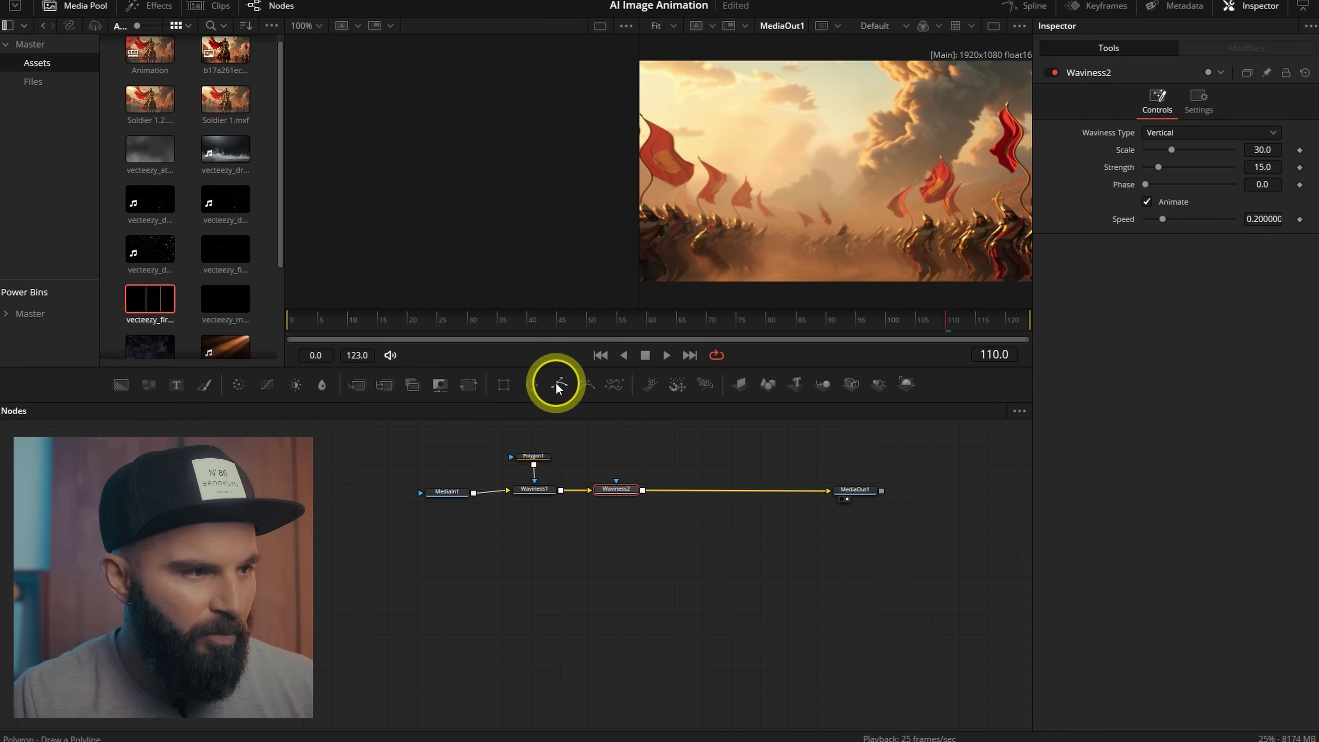
pyautogui.moveTo(612, 436); pyautogui.dragTo(616, 482)
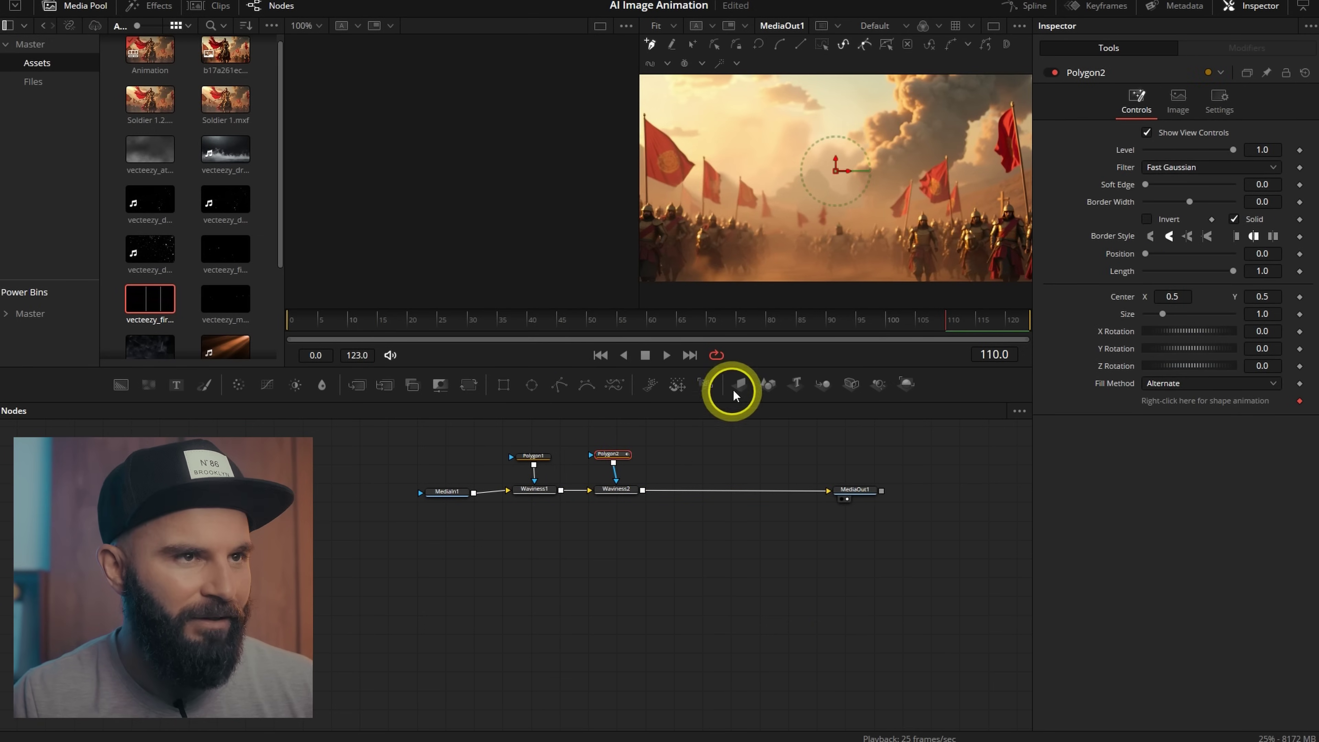
# Draw a closed Polygon2 mask around the large red flag at the image's left edge, curving its upper edge
pyautogui.scroll(3, 732, 171)
pyautogui.moveTo(721, 183); pyautogui.dragTo(939, 236)
pyautogui.moveTo(813, 112); pyautogui.dragTo(812, 174)
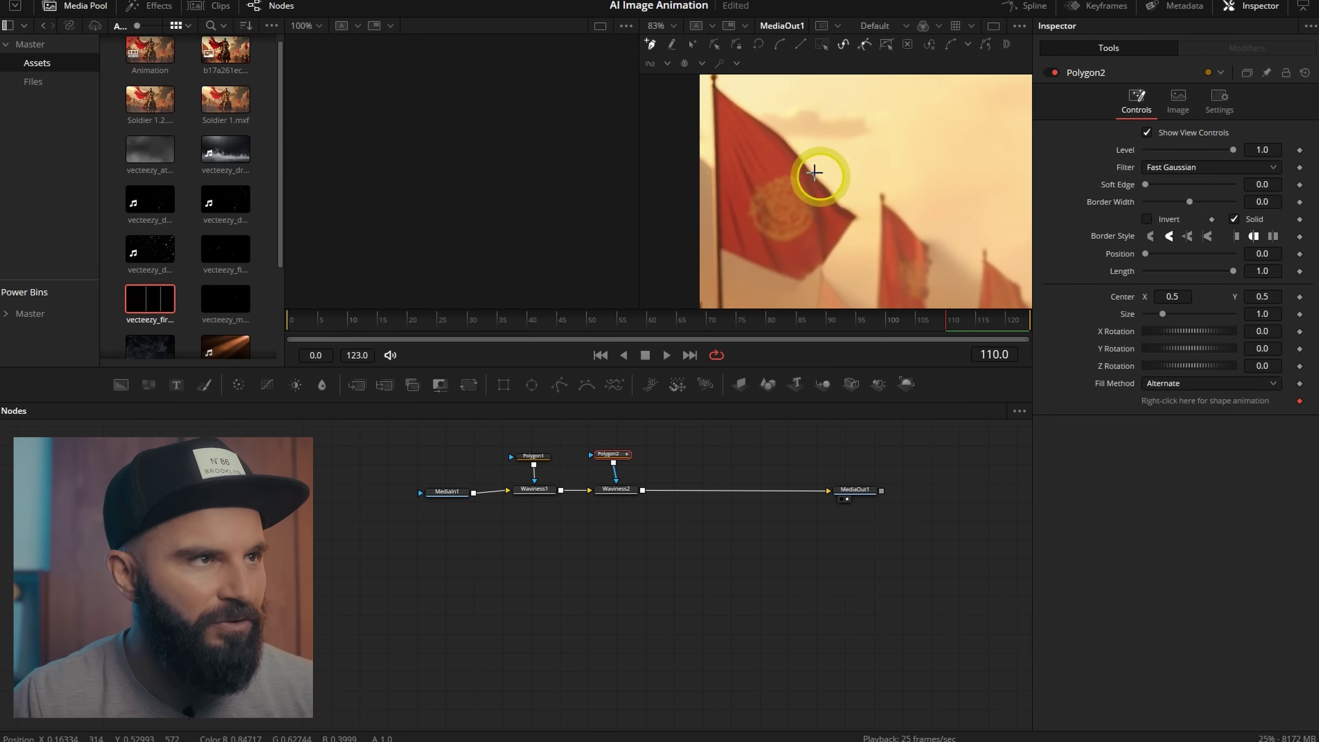
pyautogui.click(721, 250)
pyautogui.click(803, 283)
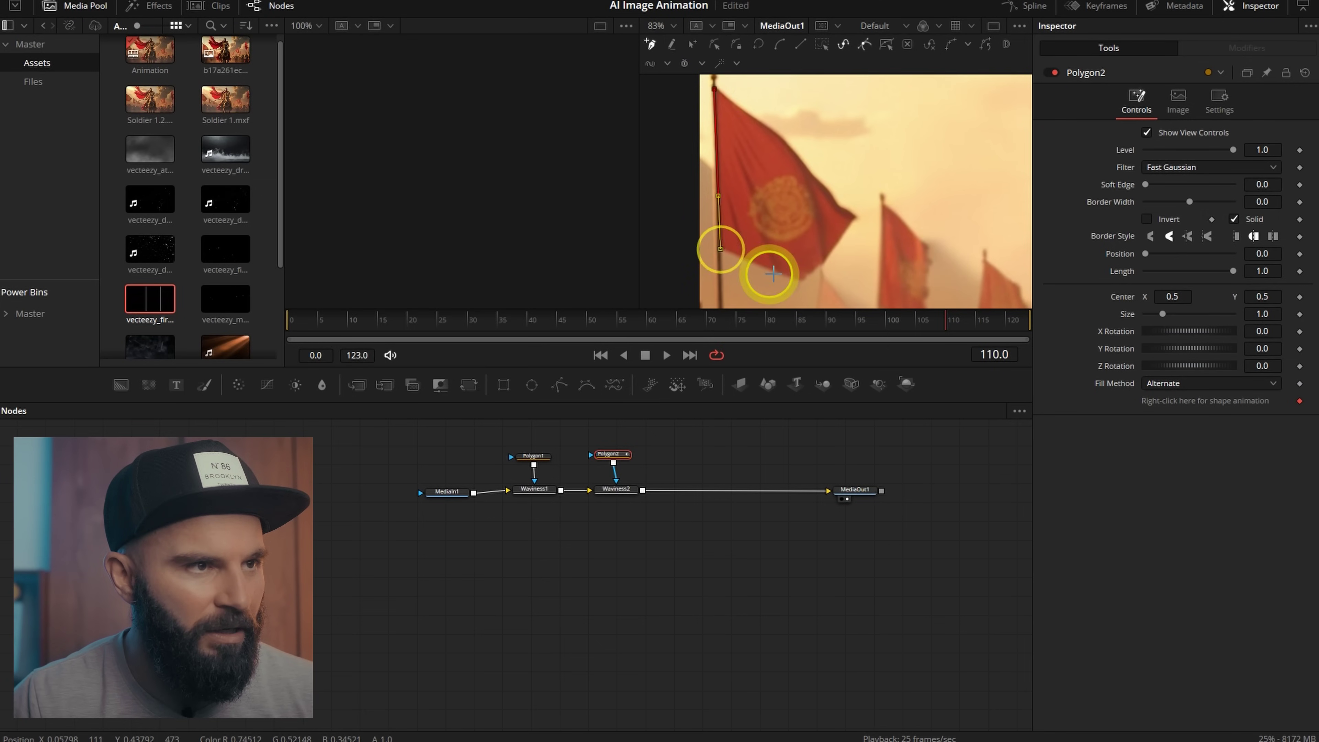
pyautogui.click(861, 218)
pyautogui.click(722, 84)
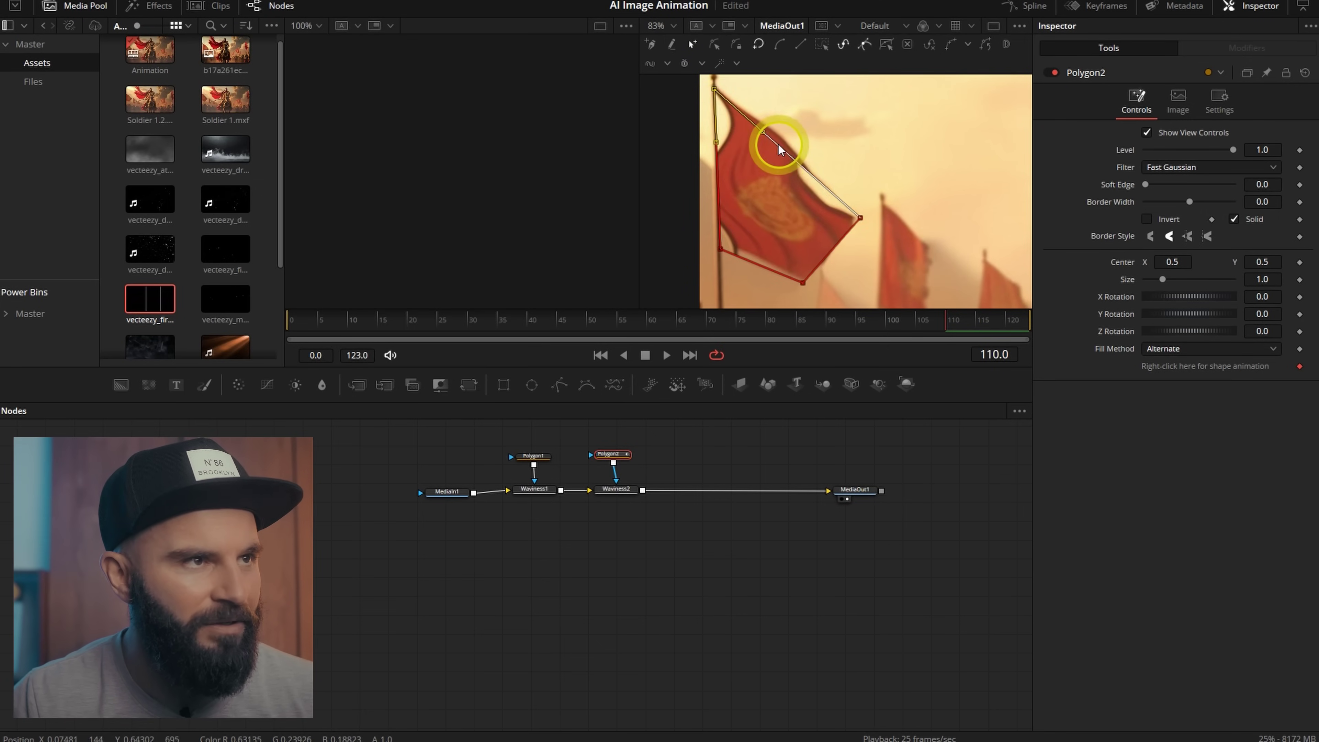
pyautogui.moveTo(765, 132); pyautogui.dragTo(787, 98)
# Preview the waviness on the masked flag, with the whole image fitted in the viewer
pyautogui.press('space')
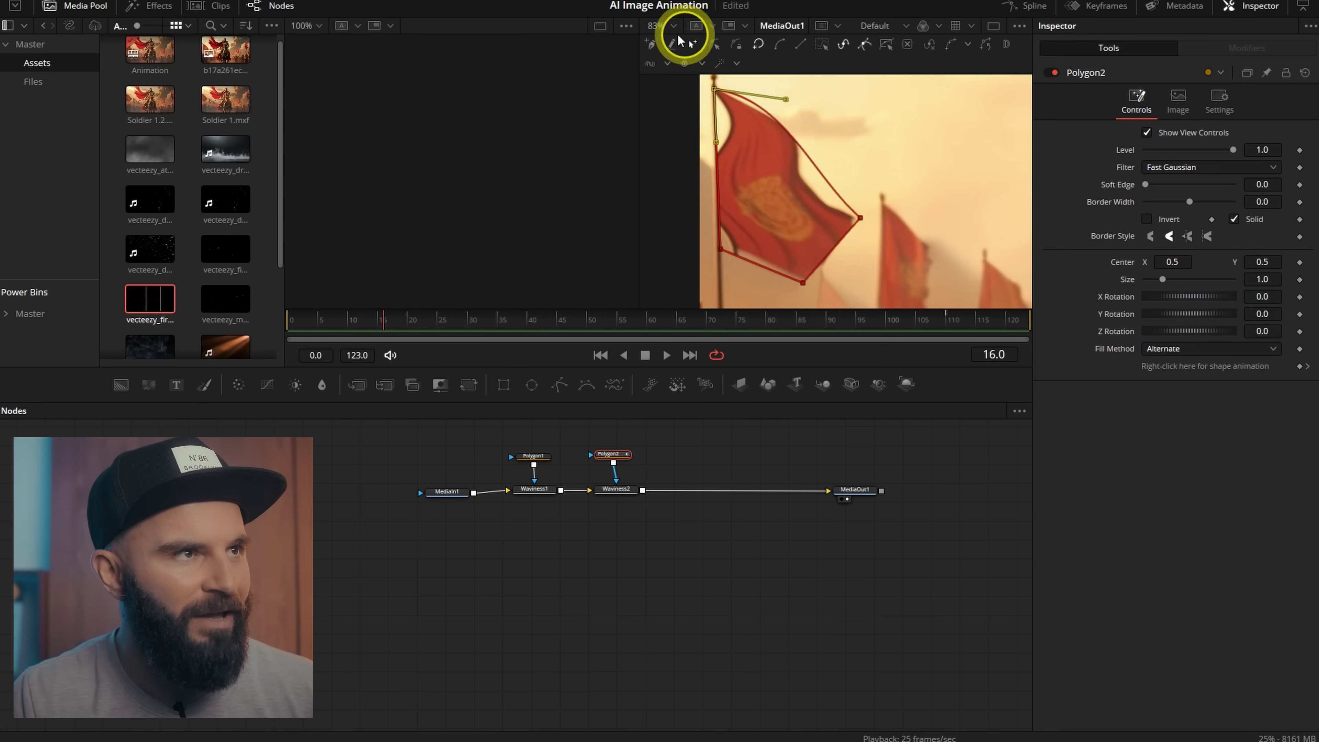
pyautogui.click(673, 25)
pyautogui.click(660, 47)
pyautogui.press('space')
pyautogui.press('space')
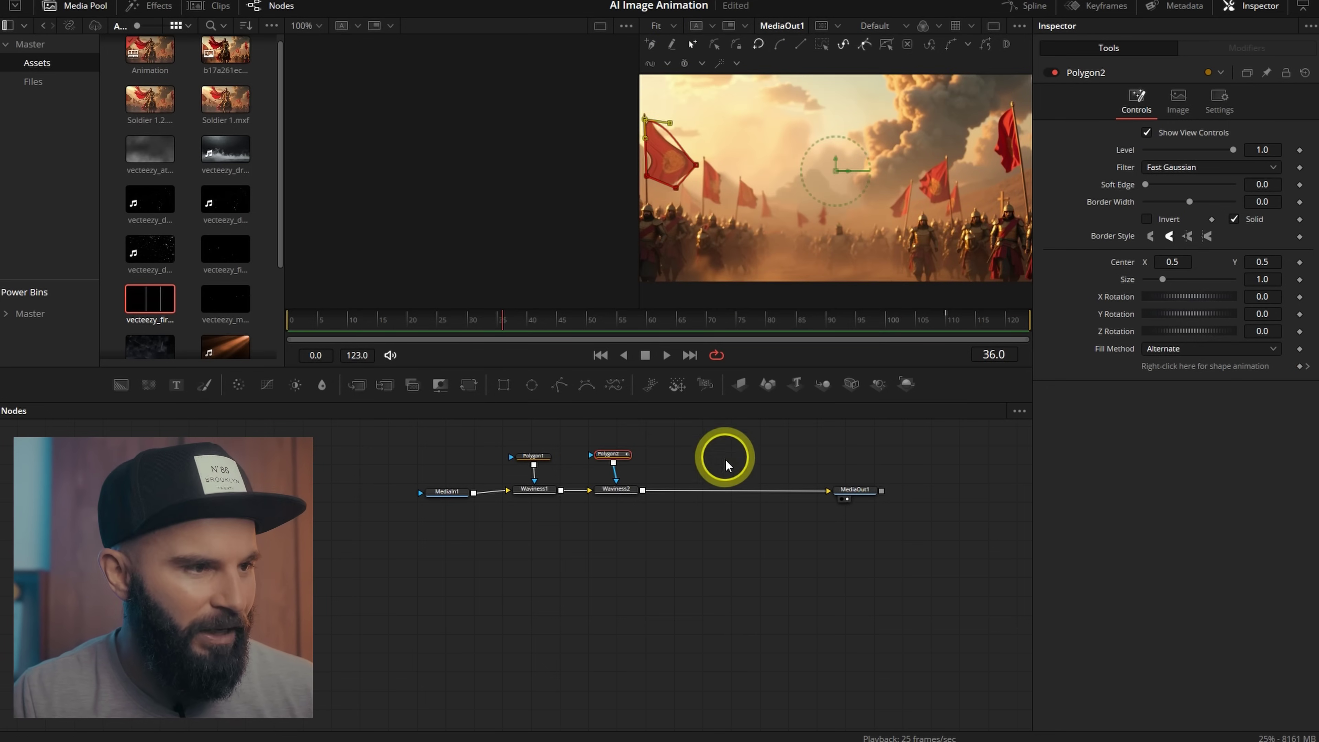
# Set Waviness2 to Horizontal with scale 22.0 and strength 2.5, and preview the flag's motion
pyautogui.click(617, 489)
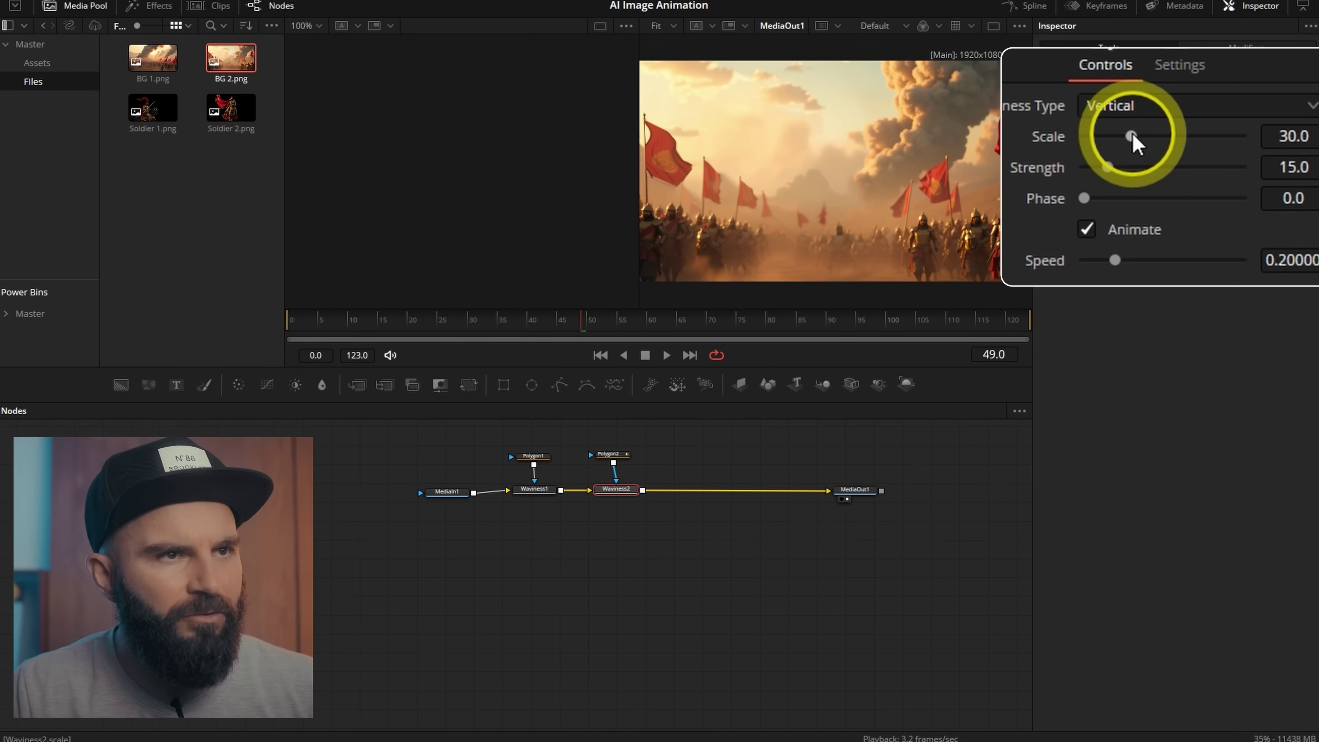
pyautogui.moveTo(1165, 150); pyautogui.dragTo(1120, 136)
pyautogui.moveTo(1297, 165)
pyautogui.mouseDown()
pyautogui.moveTo(1211, 153)
pyautogui.moveTo(1290, 167)
pyautogui.mouseUp()
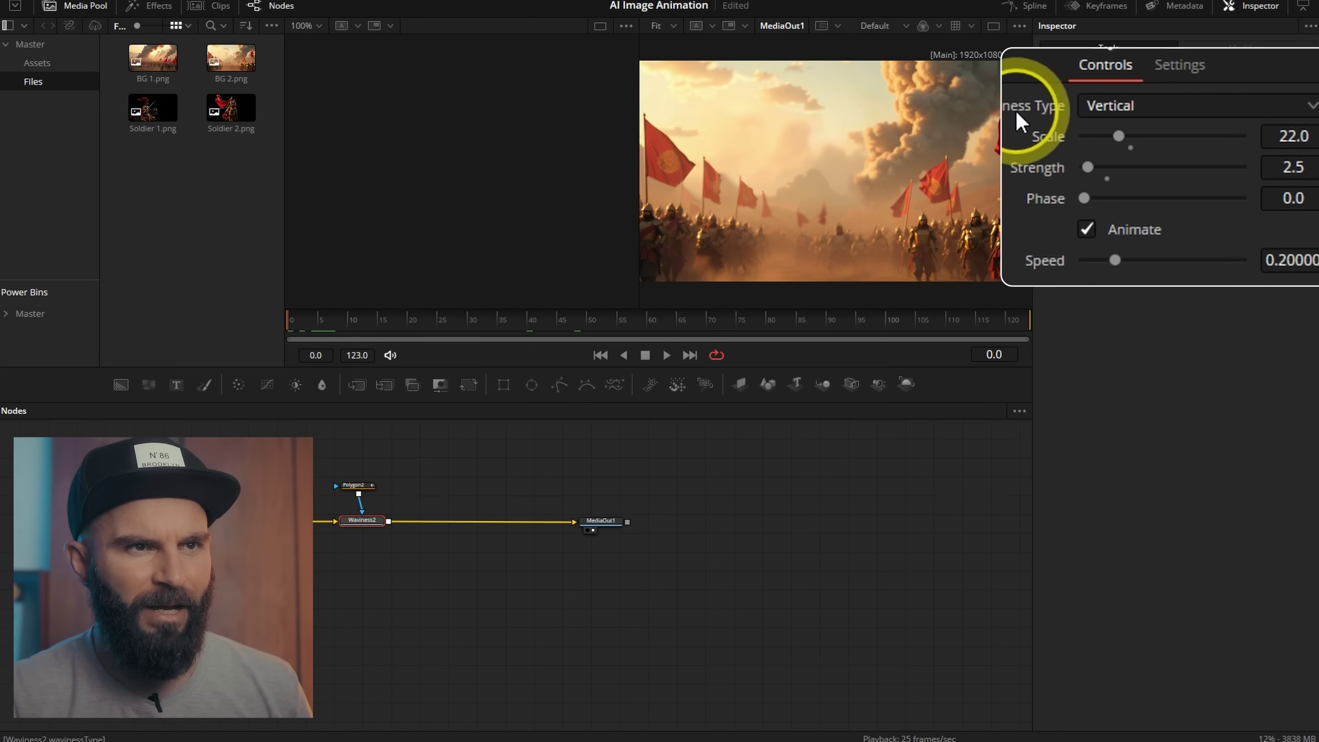
pyautogui.click(1139, 110)
pyautogui.click(1122, 166)
pyautogui.press('space')
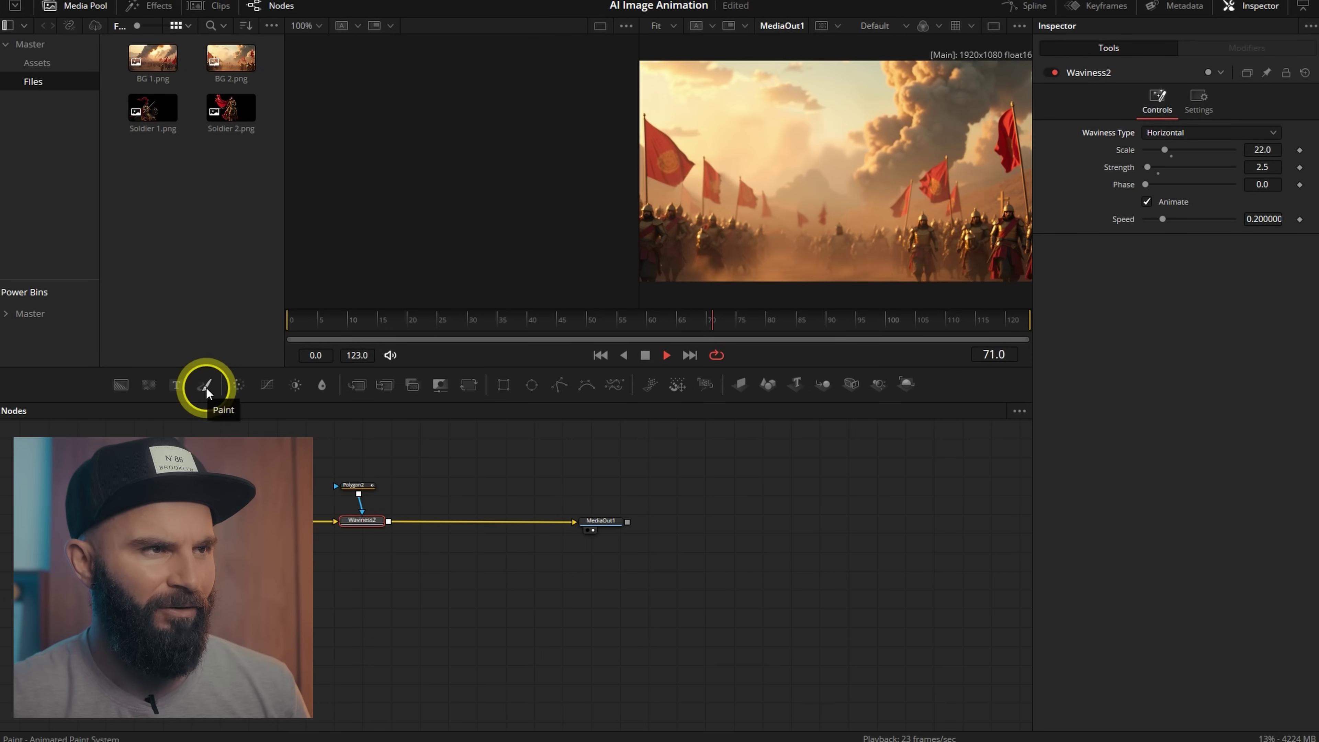
pyautogui.press('space')
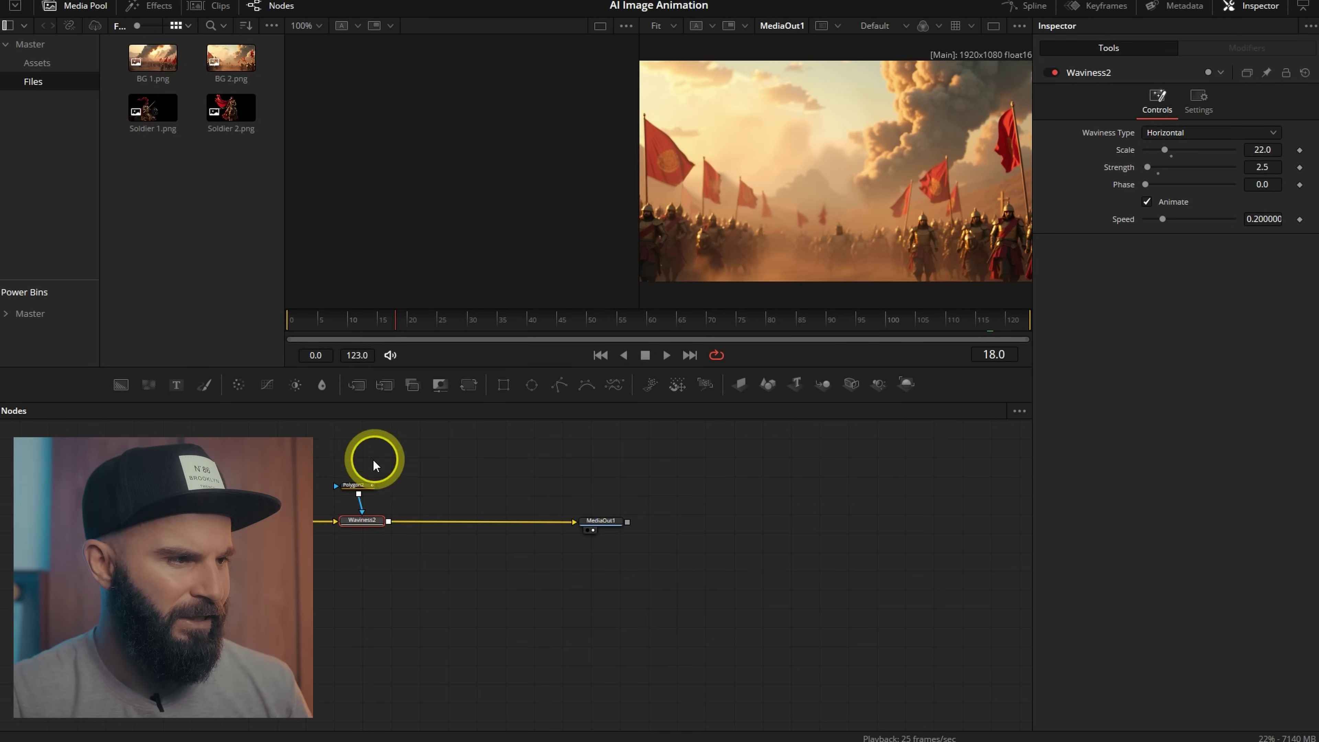
# Duplicate the Waviness2 and Polygon2 pair and connect the copy between Waviness2 and MediaOut1
pyautogui.moveTo(386, 452); pyautogui.dragTo(354, 560)
pyautogui.rightClick(368, 522)
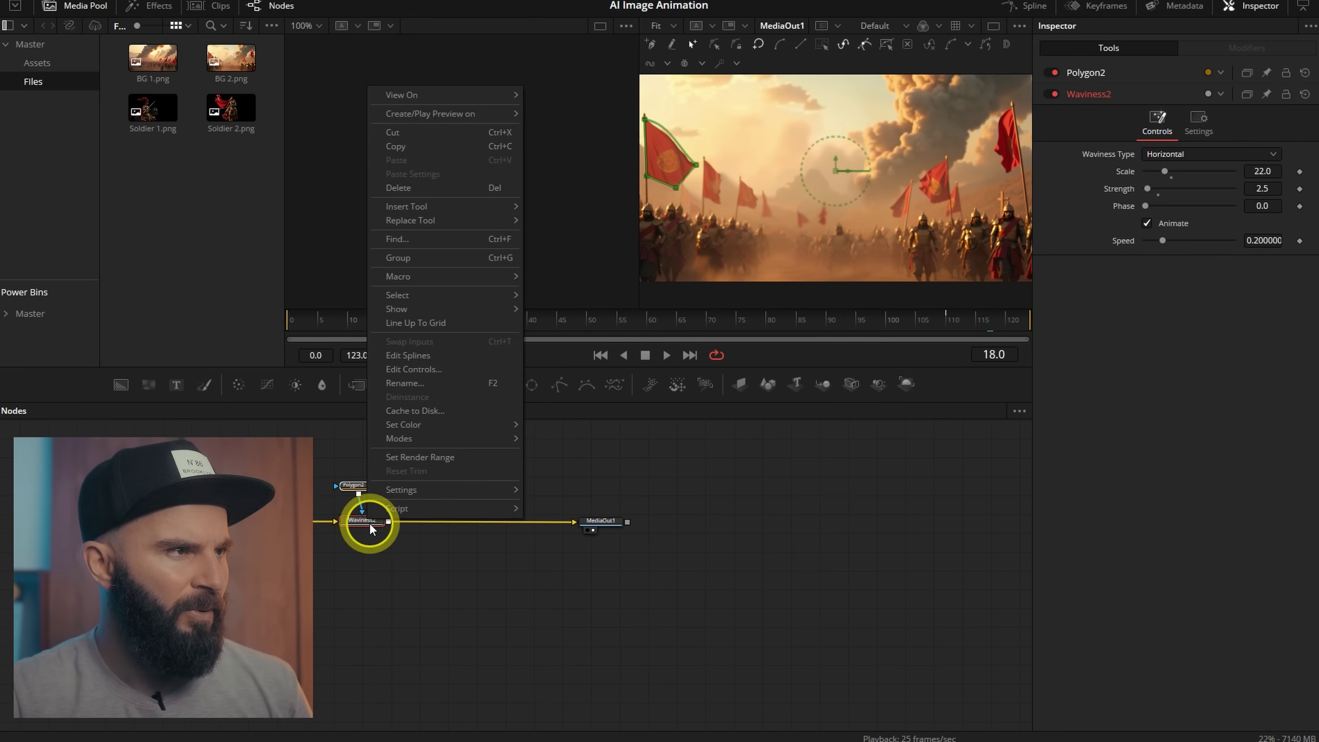
pyautogui.click(432, 148)
pyautogui.click(439, 501)
pyautogui.hotkey('ctrl', 'v')
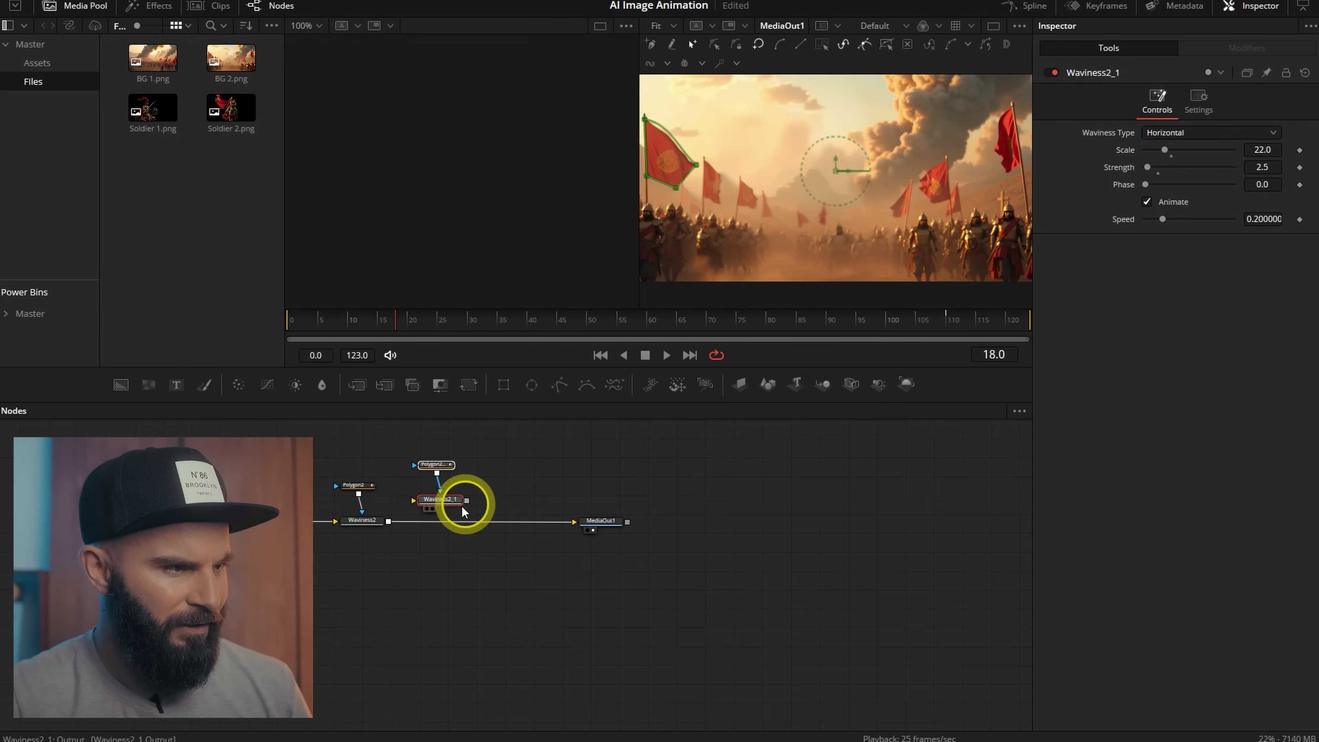
pyautogui.moveTo(407, 503); pyautogui.dragTo(575, 522)
pyautogui.moveTo(465, 443); pyautogui.dragTo(472, 514)
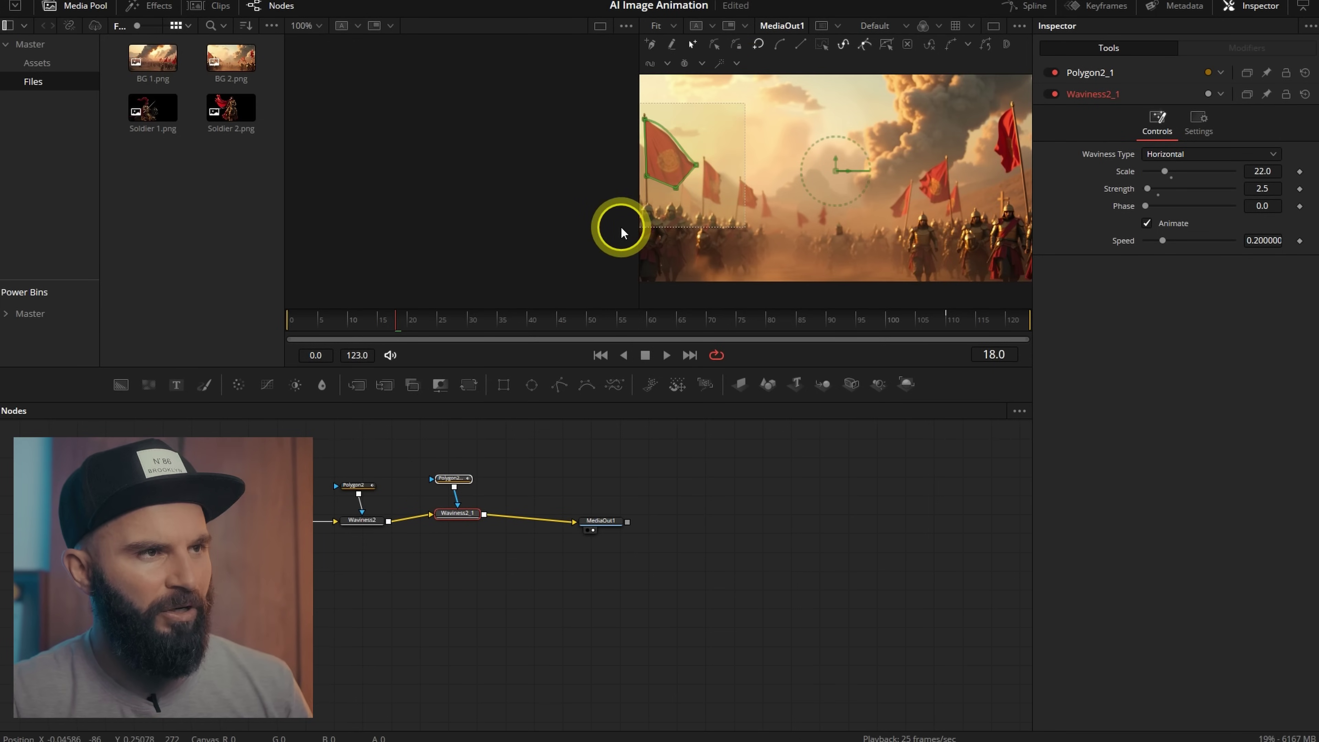
# Draw a closed four-point Polygon2_1 mask around the second red flag from the image's left edge
pyautogui.scroll(3, 719, 118)
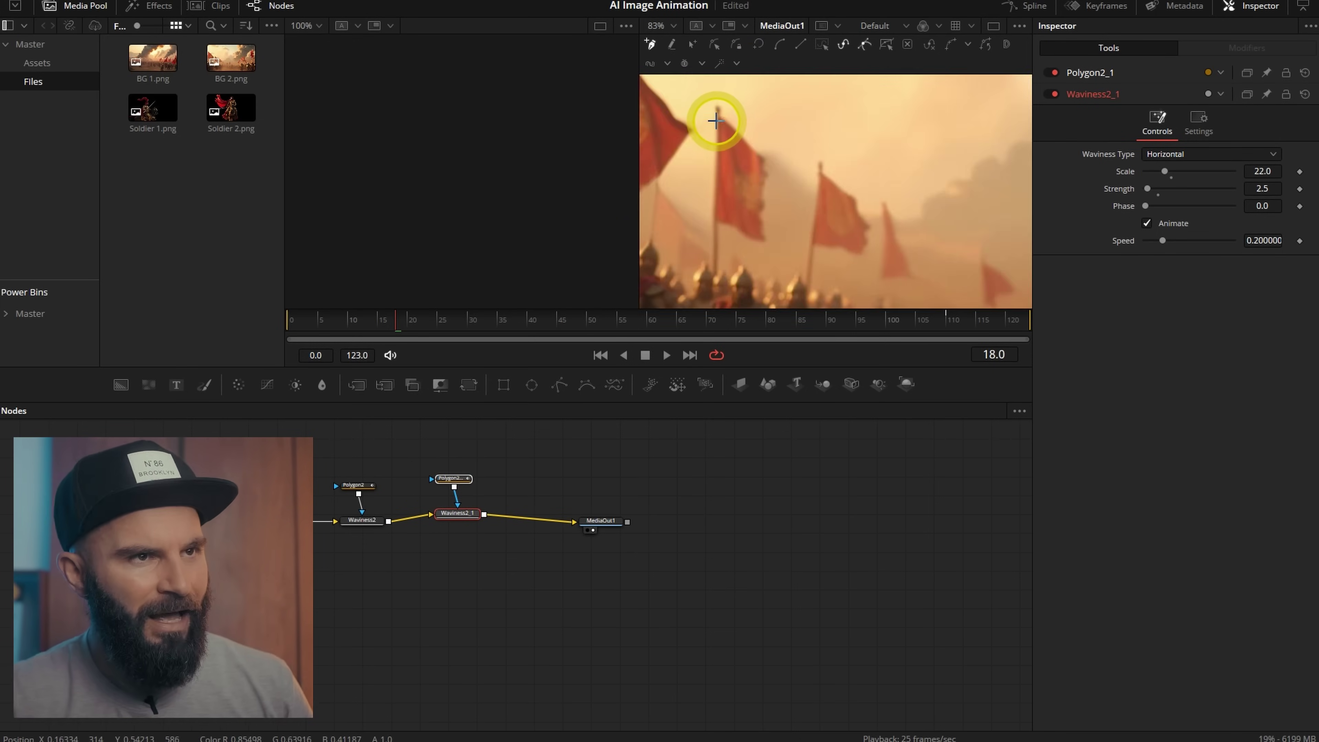
pyautogui.click(716, 221)
pyautogui.click(766, 241)
pyautogui.click(717, 117)
# Duplicate the Waviness2_1 and Polygon2_1 pair and connect the copy between Waviness2_1 and MediaOut1
pyautogui.moveTo(601, 520); pyautogui.dragTo(717, 518)
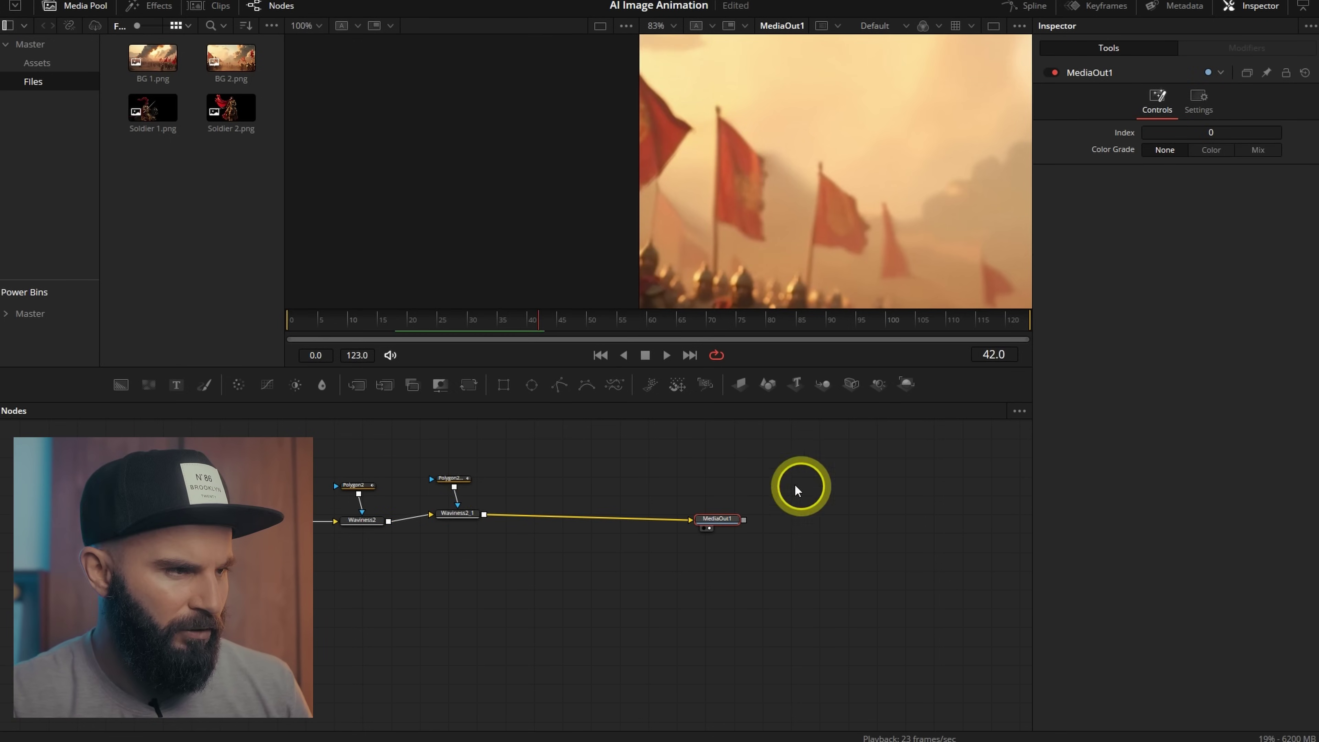
pyautogui.moveTo(454, 540); pyautogui.dragTo(457, 538)
pyautogui.hotkey('ctrl', 'c')
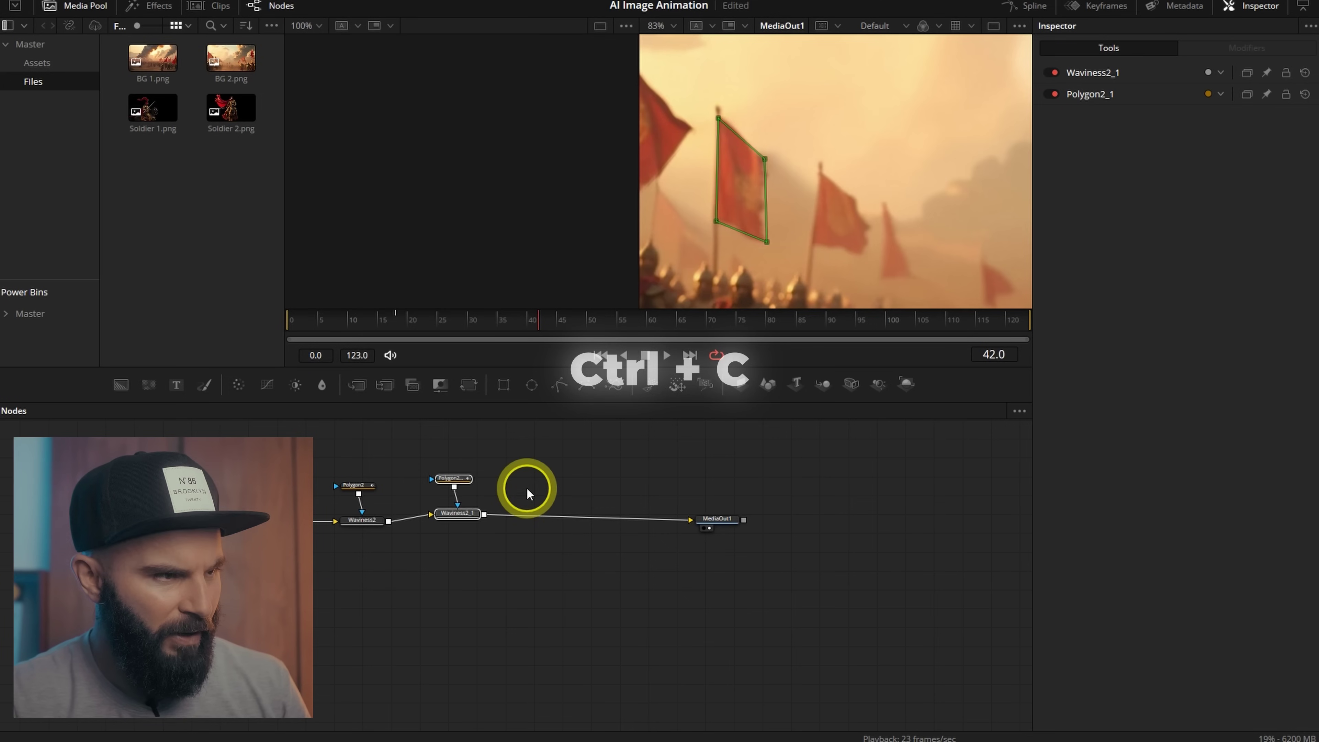
pyautogui.hotkey('ctrl', 'v')
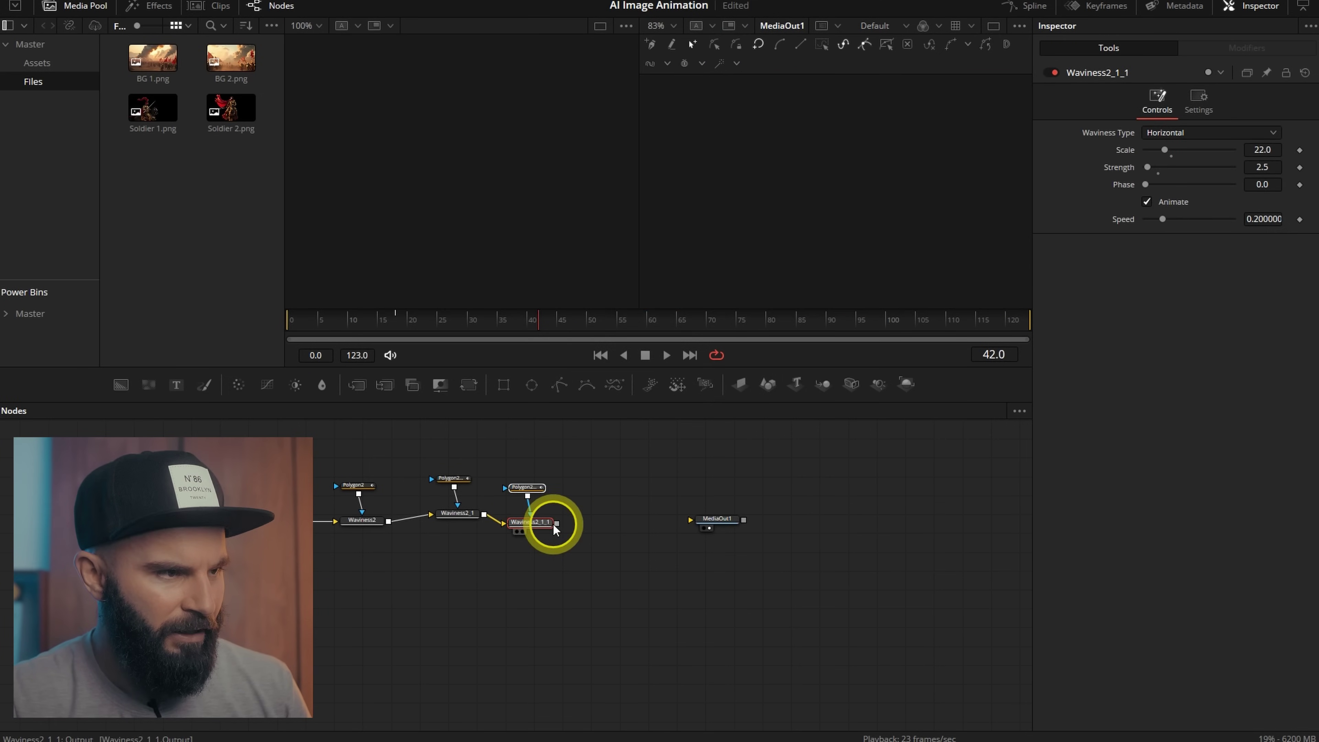
pyautogui.moveTo(557, 523); pyautogui.dragTo(691, 520)
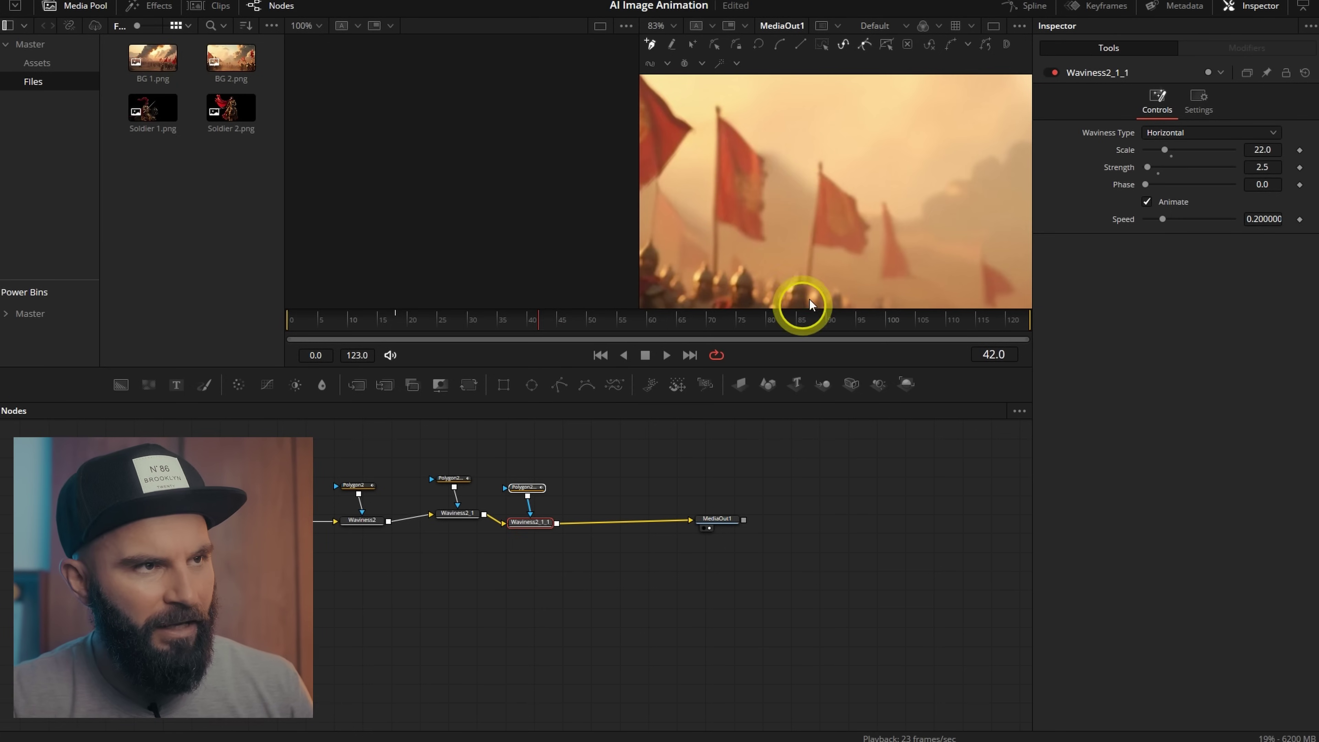
# Draw a closed four-point mask on the newest polygon around the third red flag from the image's left edge
pyautogui.click(821, 173)
pyautogui.click(813, 244)
pyautogui.click(863, 256)
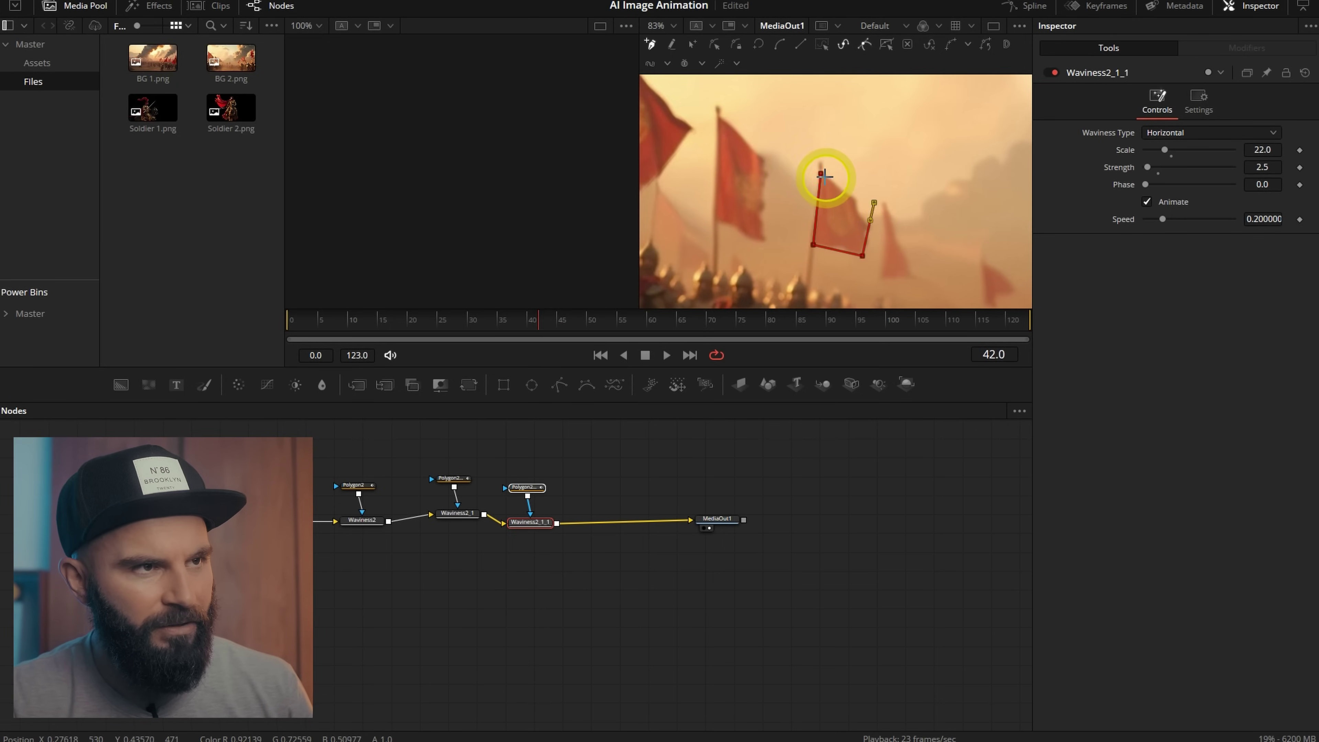
pyautogui.scroll(-2, 790, 246)
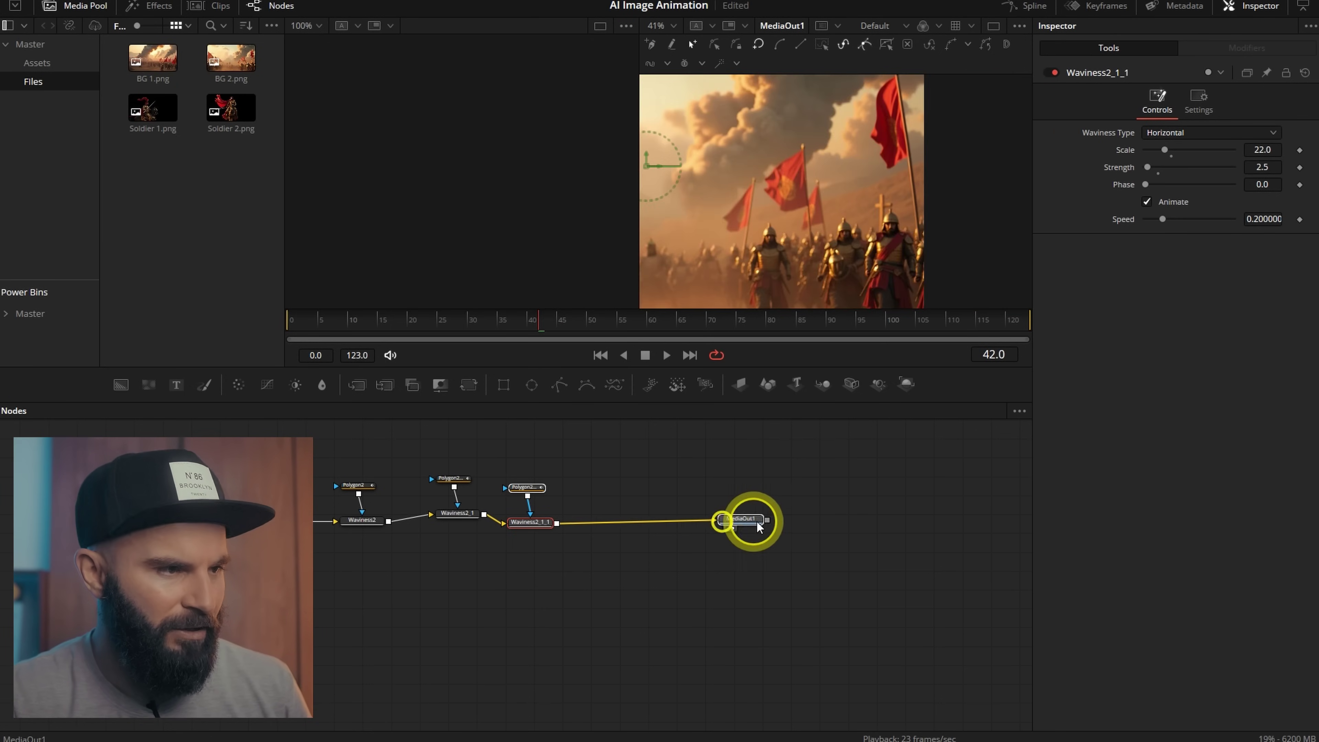
# Insert another copy of the Waviness and polygon pair before MediaOut1 and mask the large red flag at the image's right edge
pyautogui.moveTo(758, 522); pyautogui.dragTo(772, 522)
pyautogui.moveTo(587, 460); pyautogui.dragTo(519, 538)
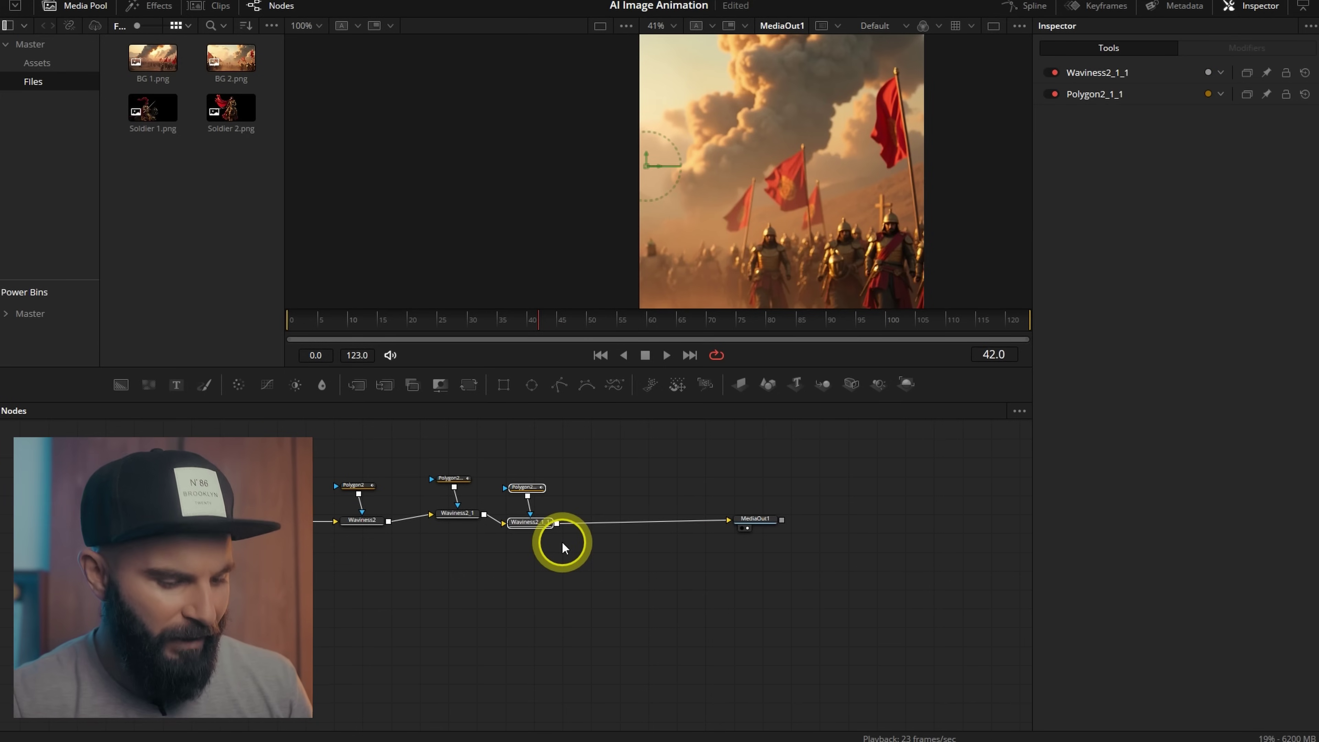
pyautogui.hotkey('ctrl', 'v')
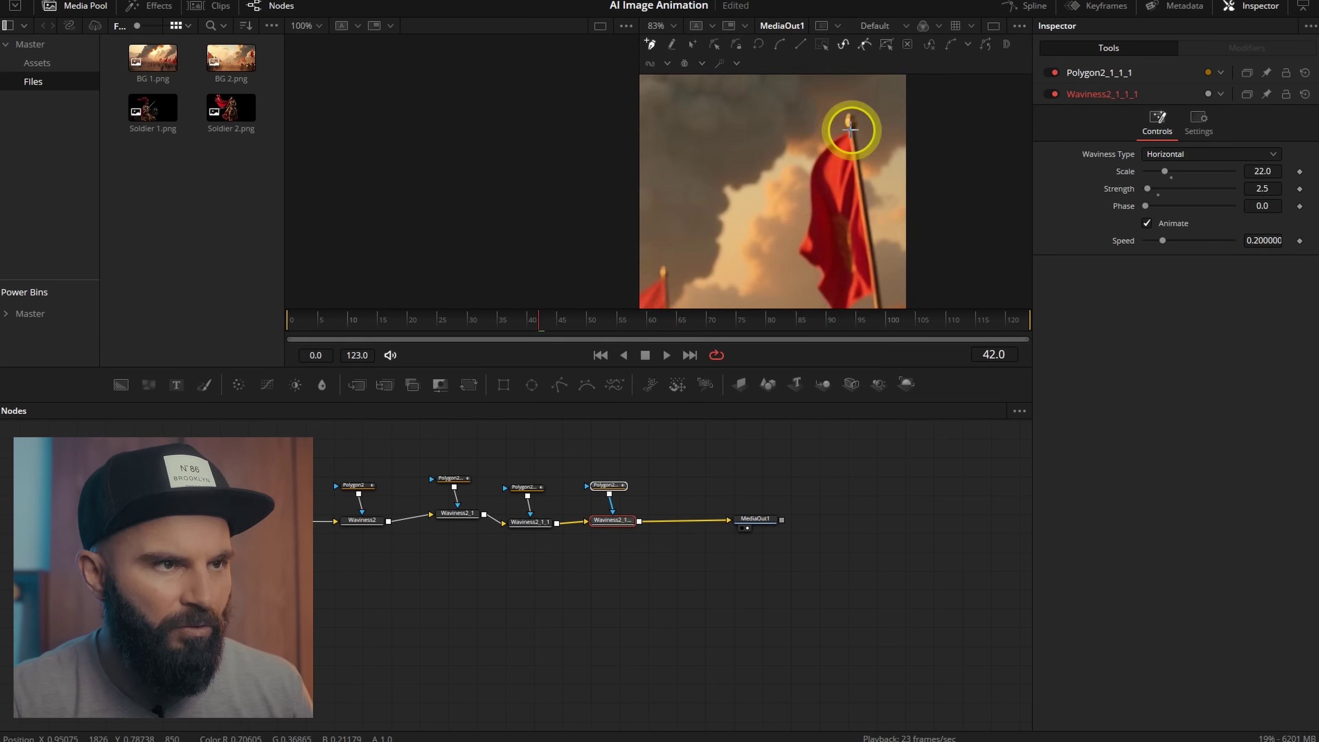
pyautogui.scroll(-2, 798, 200)
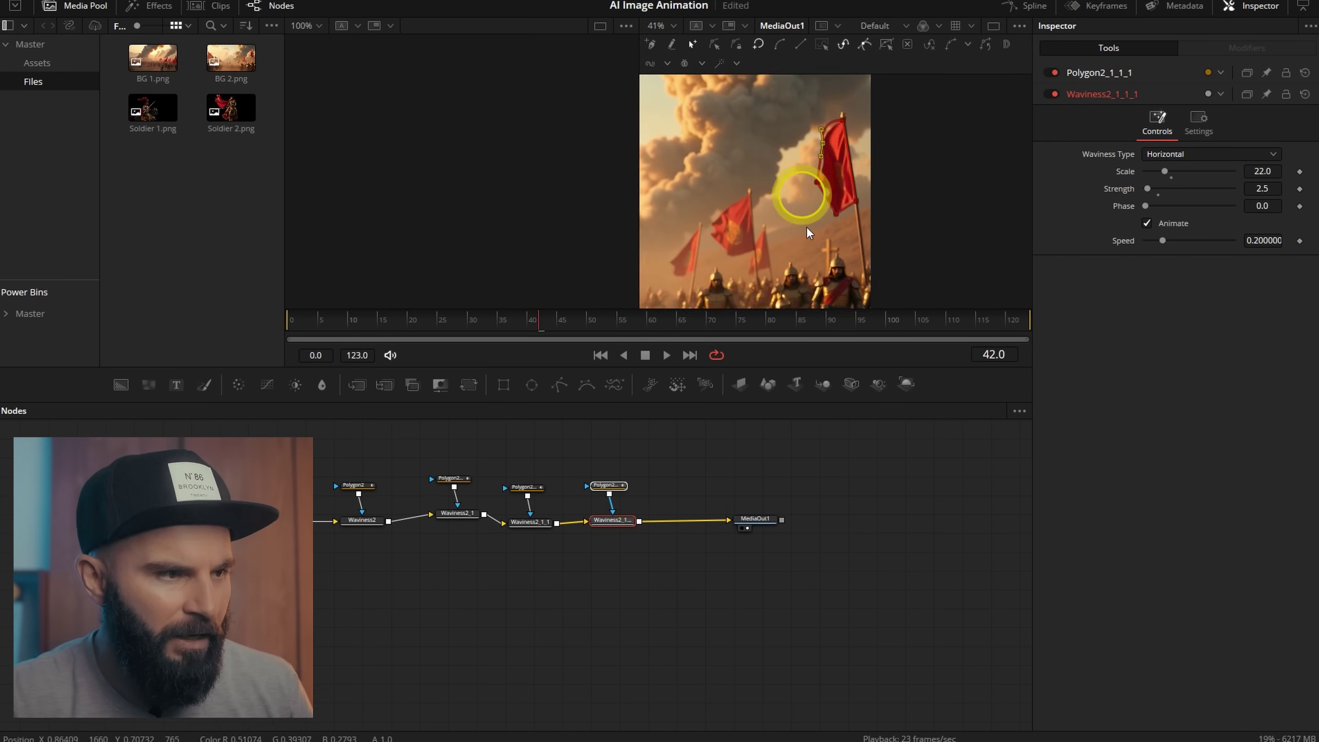
# Add two more masked Waviness copies before MediaOut1 for the remaining flags in the right half of the image
pyautogui.moveTo(755, 518); pyautogui.dragTo(853, 513)
pyautogui.hotkey('ctrl', 'v')
pyautogui.click(760, 505)
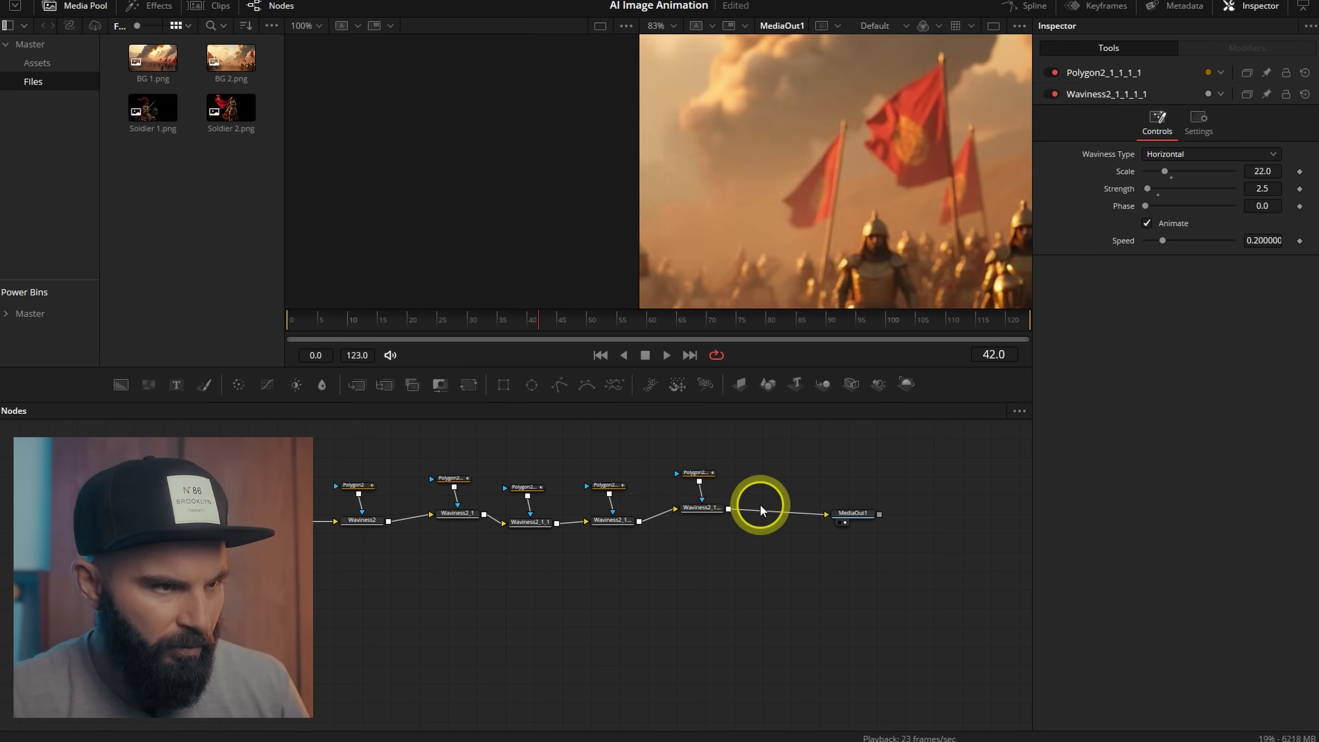
pyautogui.hotkey('ctrl', 'v')
# Preview the motion of all flags with the whole image fitted in the viewer, and save the project
pyautogui.hotkey('ctrl', 'f')
pyautogui.press('space')
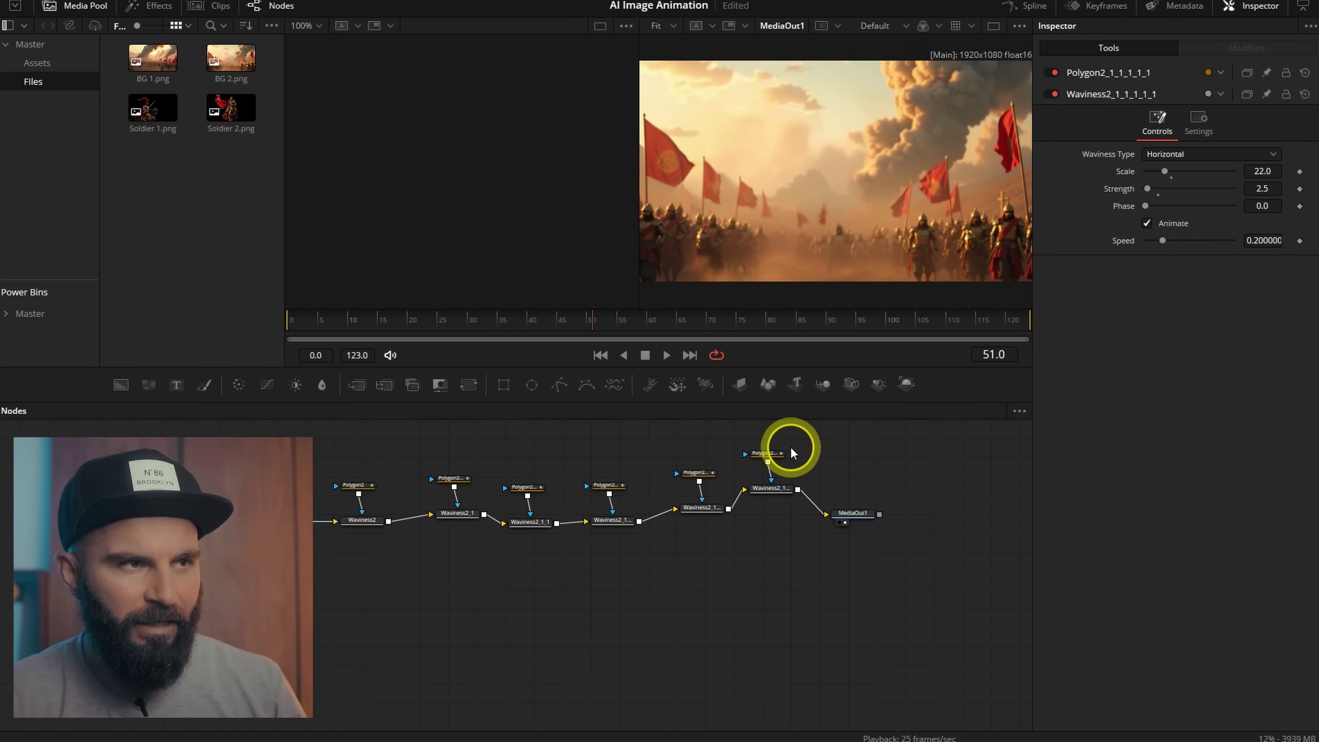
pyautogui.hotkey('ctrl', 's')
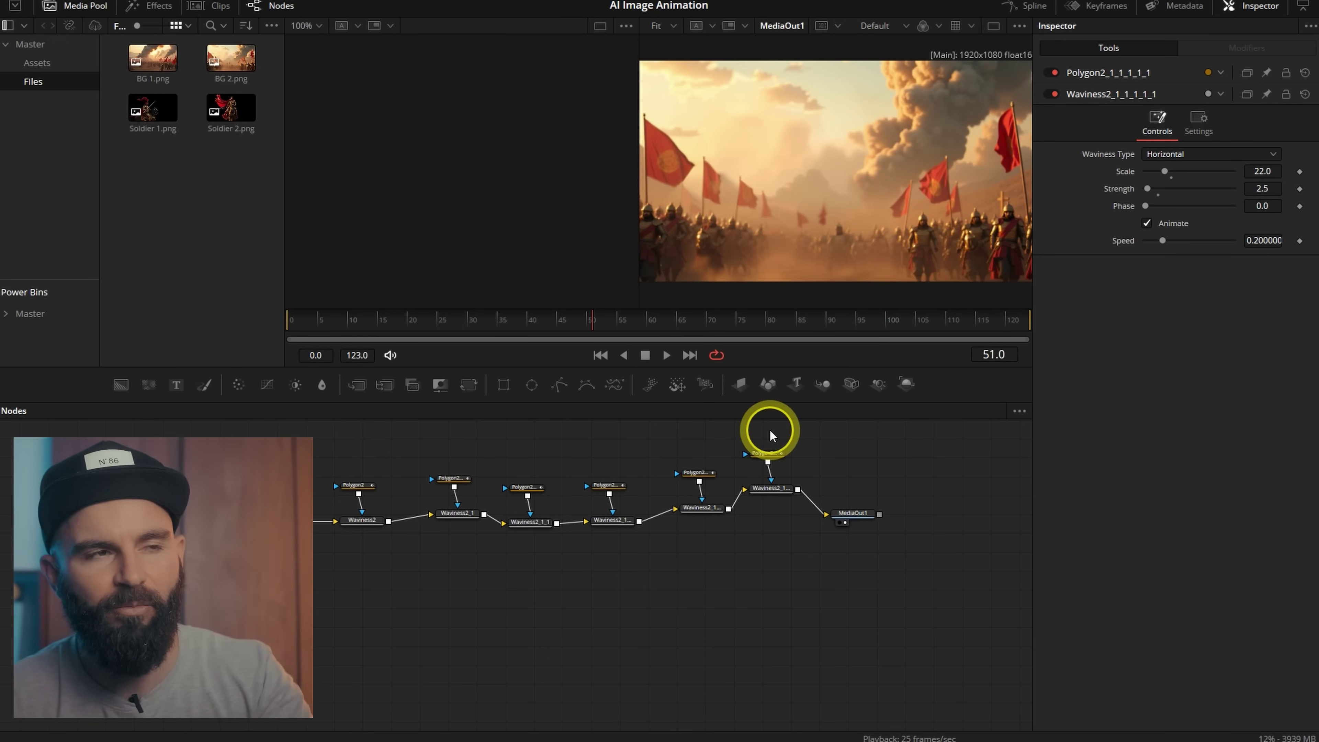
# Vary the animation speed between the flags' Waviness nodes, setting Waviness2 to 0.107, and preview the motion
pyautogui.click(457, 513)
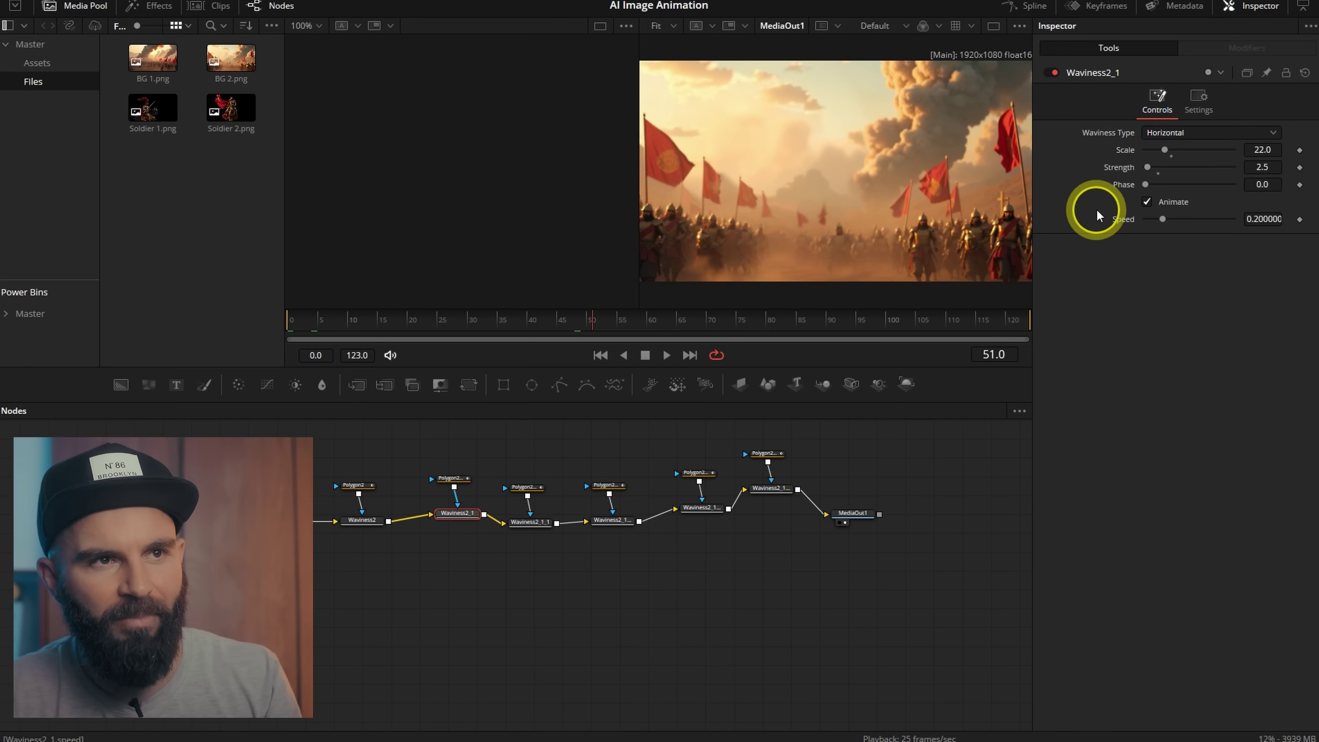
pyautogui.click(523, 522)
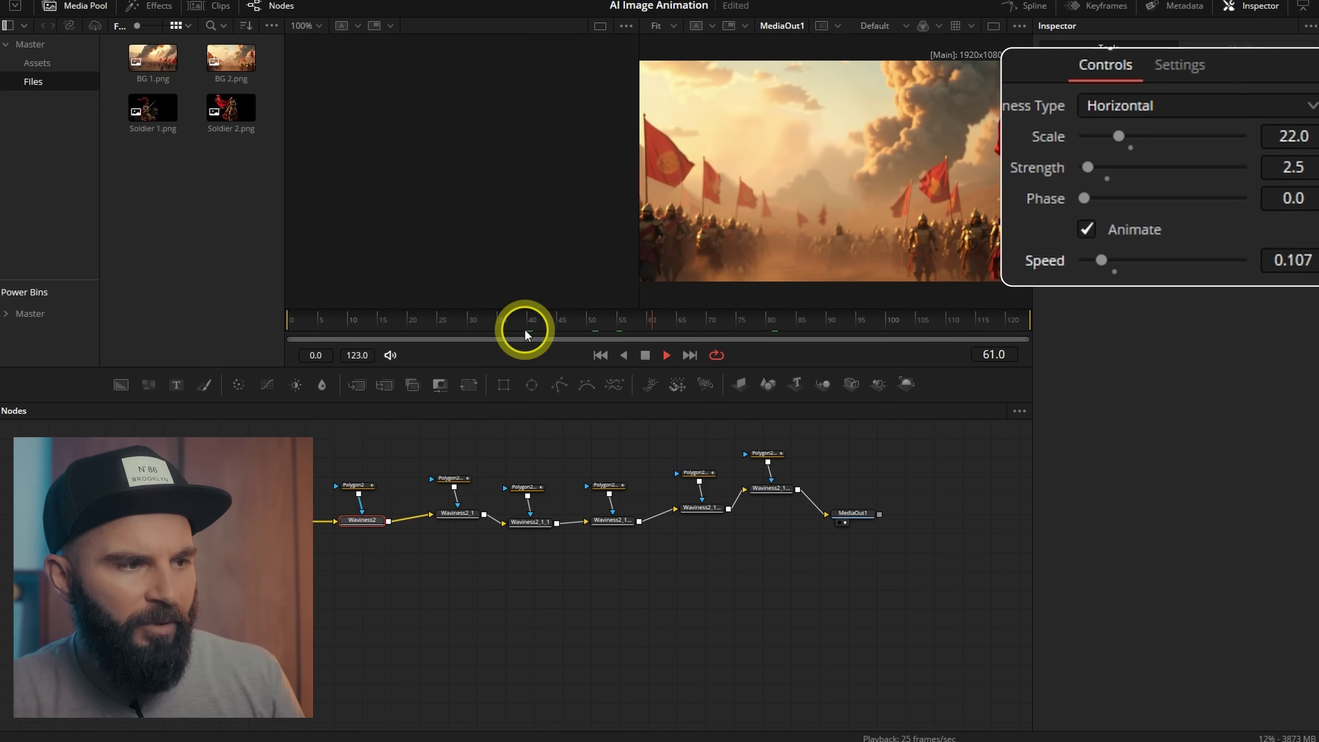
pyautogui.press('space')
pyautogui.click(703, 510)
pyautogui.click(1277, 219)
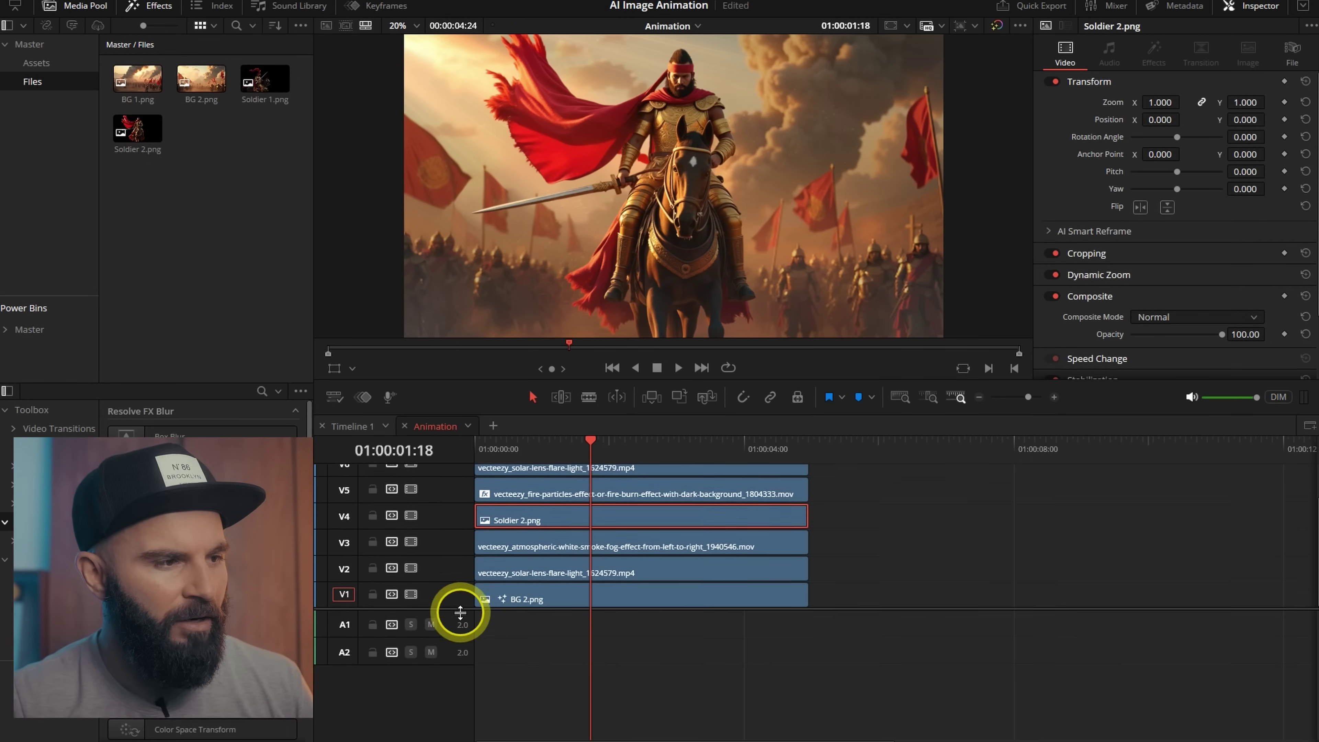
# Open the Soldier 2.png clip on track V4 in the Fusion page
pyautogui.rightClick(575, 530)
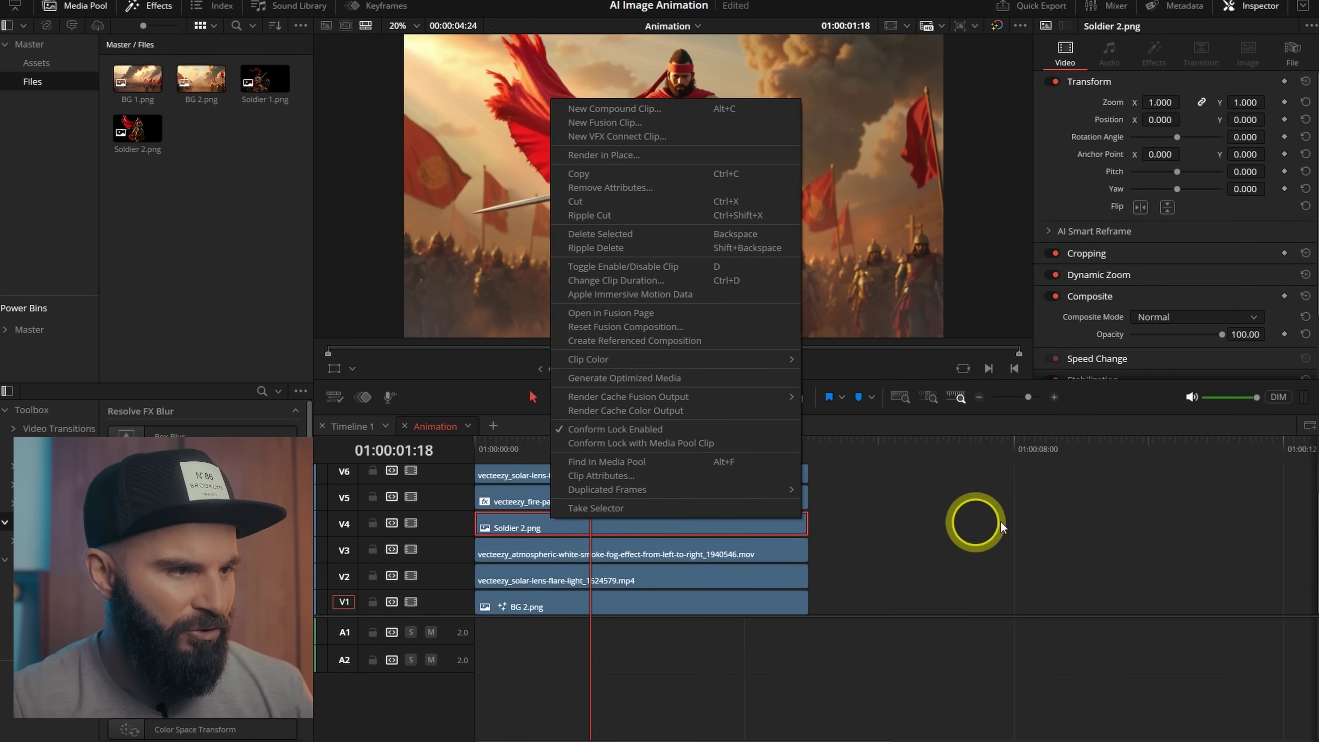
pyautogui.click(998, 525)
pyautogui.rightClick(610, 527)
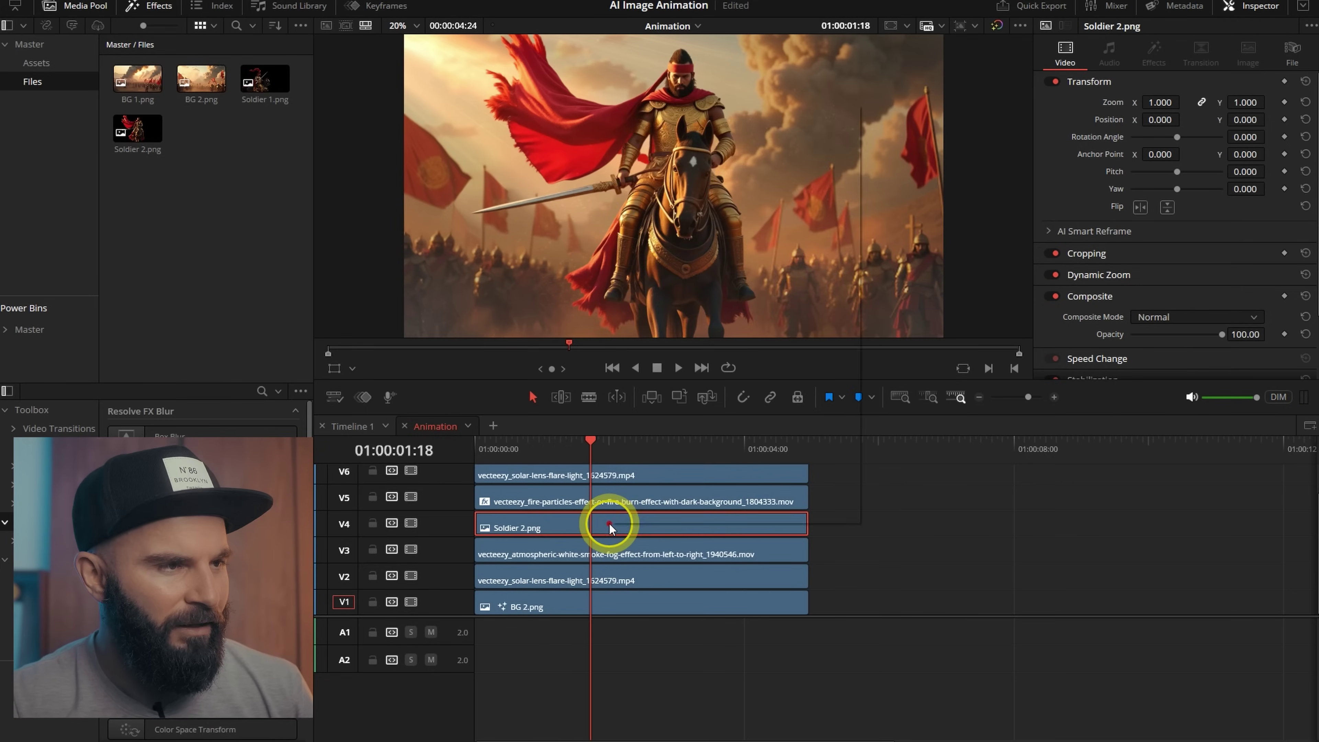
pyautogui.click(737, 318)
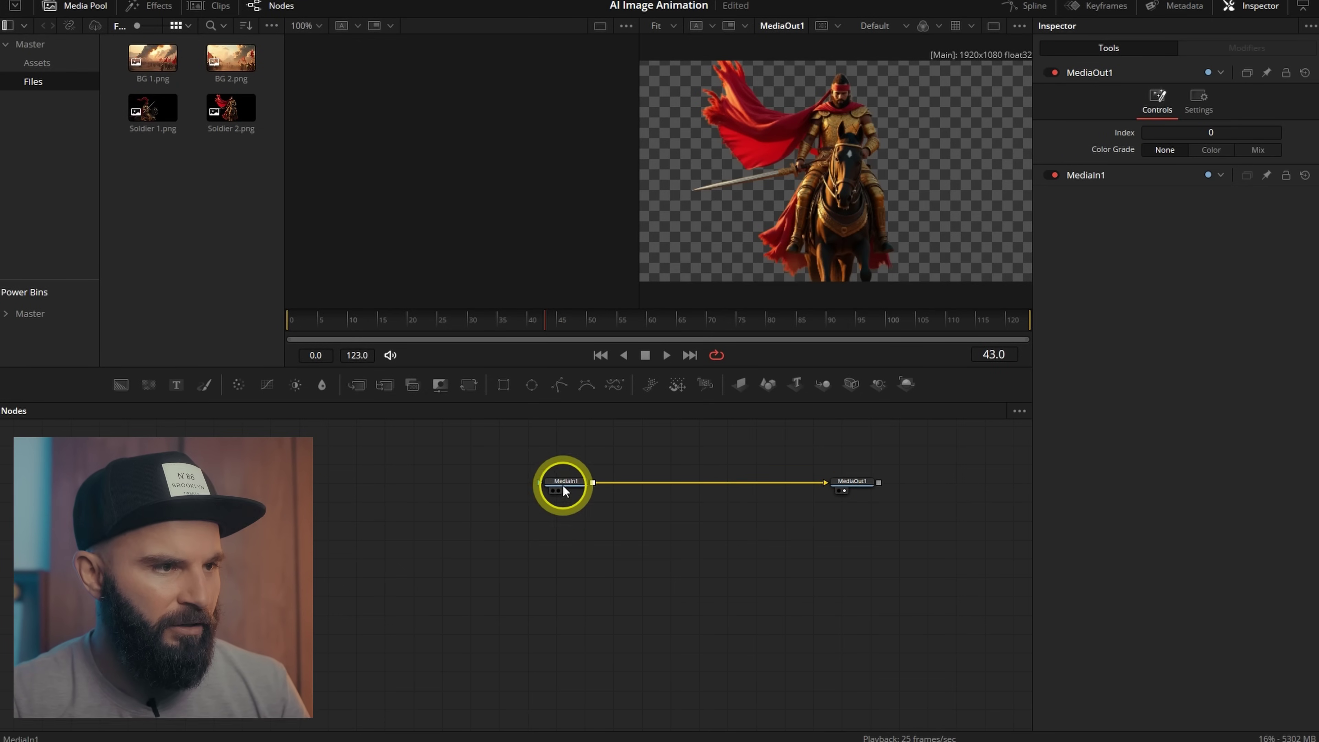
# Insert a Waviness node after MediaIn1 and connect a Polygon mask above it
pyautogui.click(563, 484)
pyautogui.hotkey('shift', 'space')
pyautogui.write('wa')
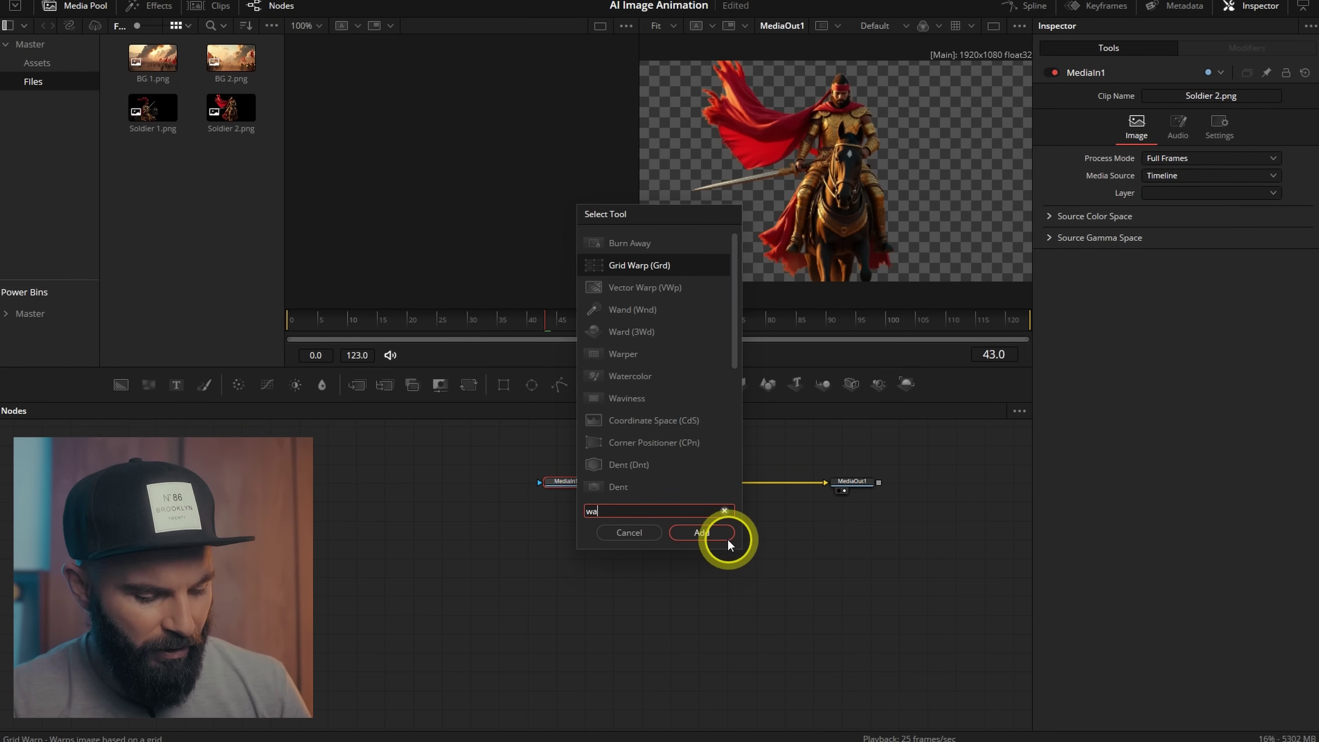
pyautogui.write('v')
pyautogui.click(721, 536)
pyautogui.click(560, 384)
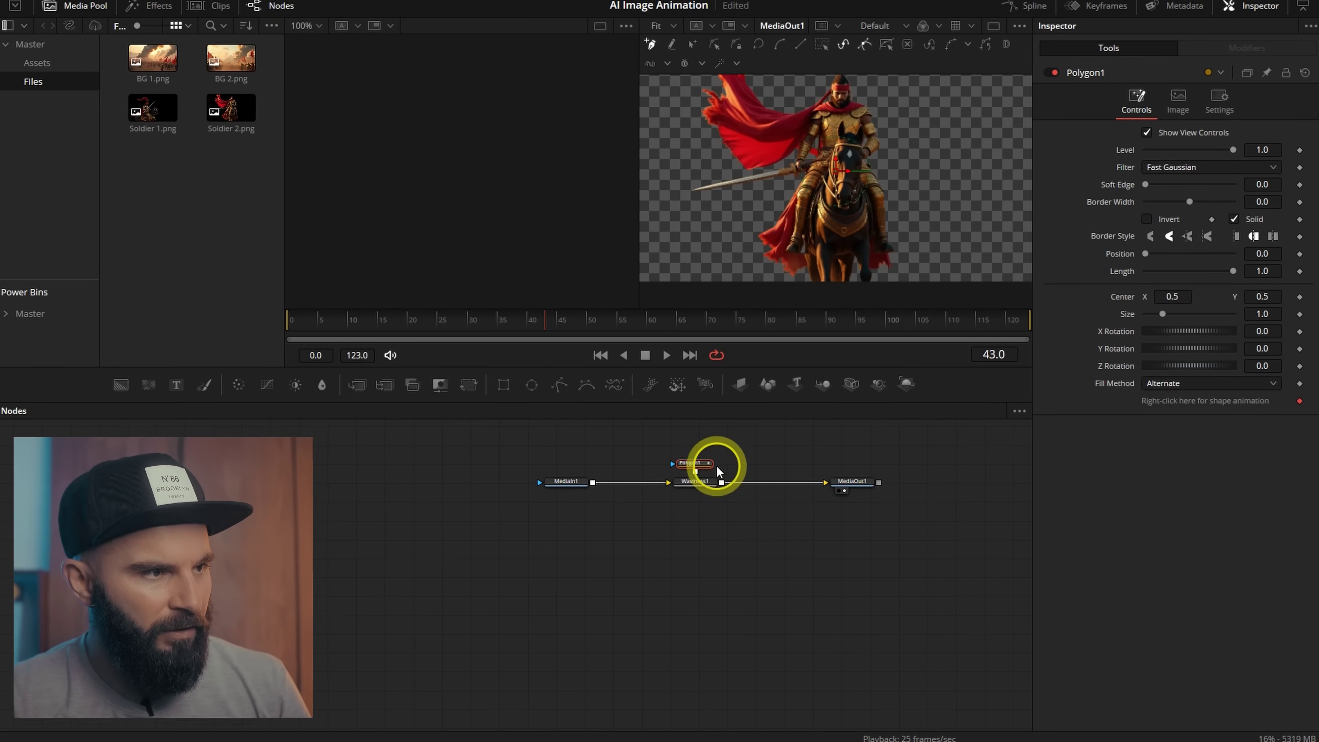
pyautogui.moveTo(695, 466); pyautogui.dragTo(694, 448)
# Draw a closed Polygon1 mask around the soldier's flowing red cape, adjusting points along its outer edges
pyautogui.scroll(2, 779, 125)
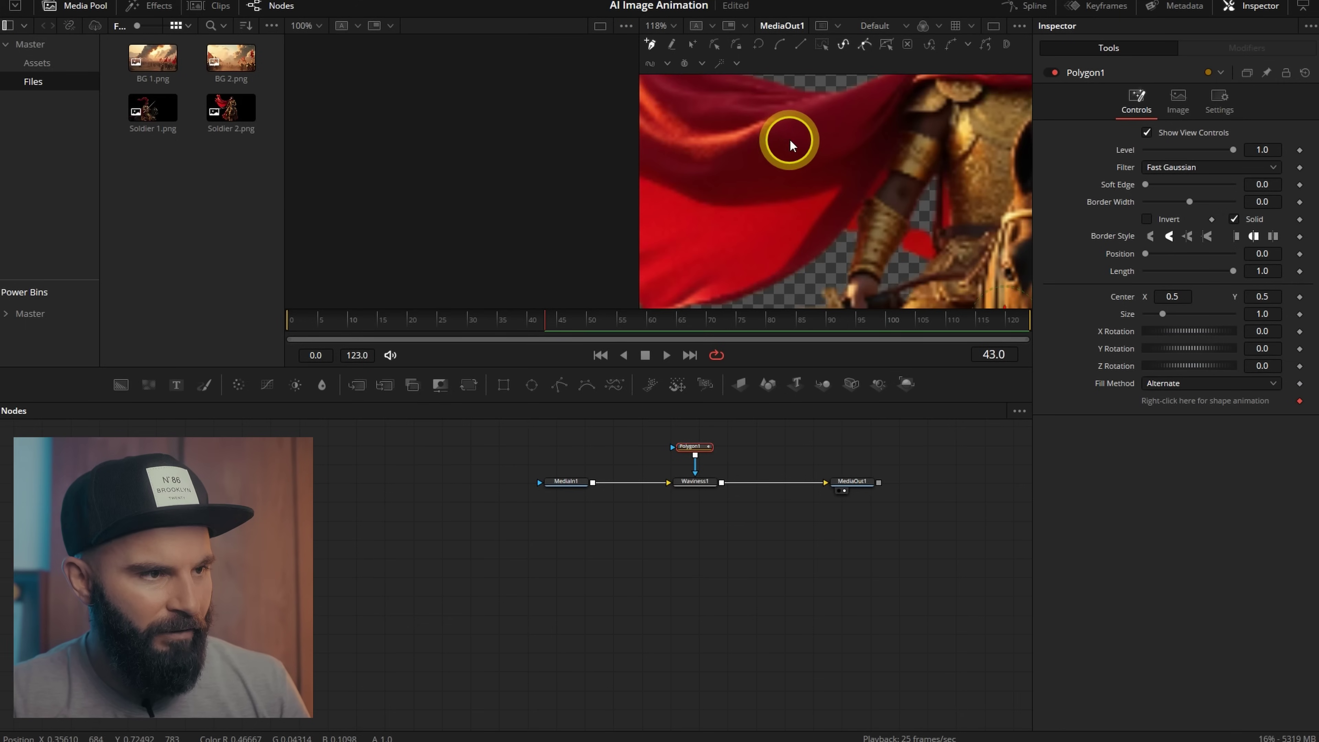
pyautogui.moveTo(801, 149); pyautogui.dragTo(914, 157)
pyautogui.click(895, 213)
pyautogui.click(888, 260)
pyautogui.click(875, 205)
pyautogui.click(808, 222)
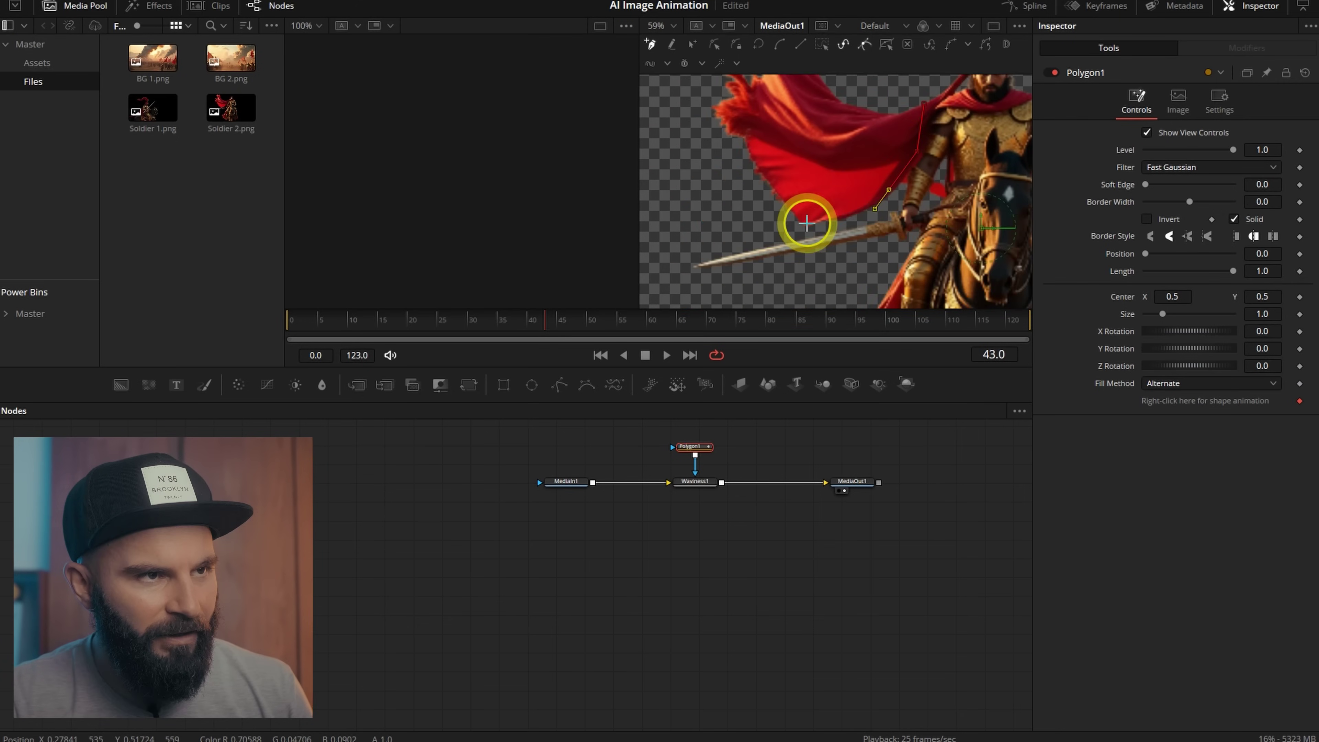
pyautogui.click(724, 127)
pyautogui.moveTo(713, 148); pyautogui.dragTo(712, 235)
pyautogui.click(833, 215)
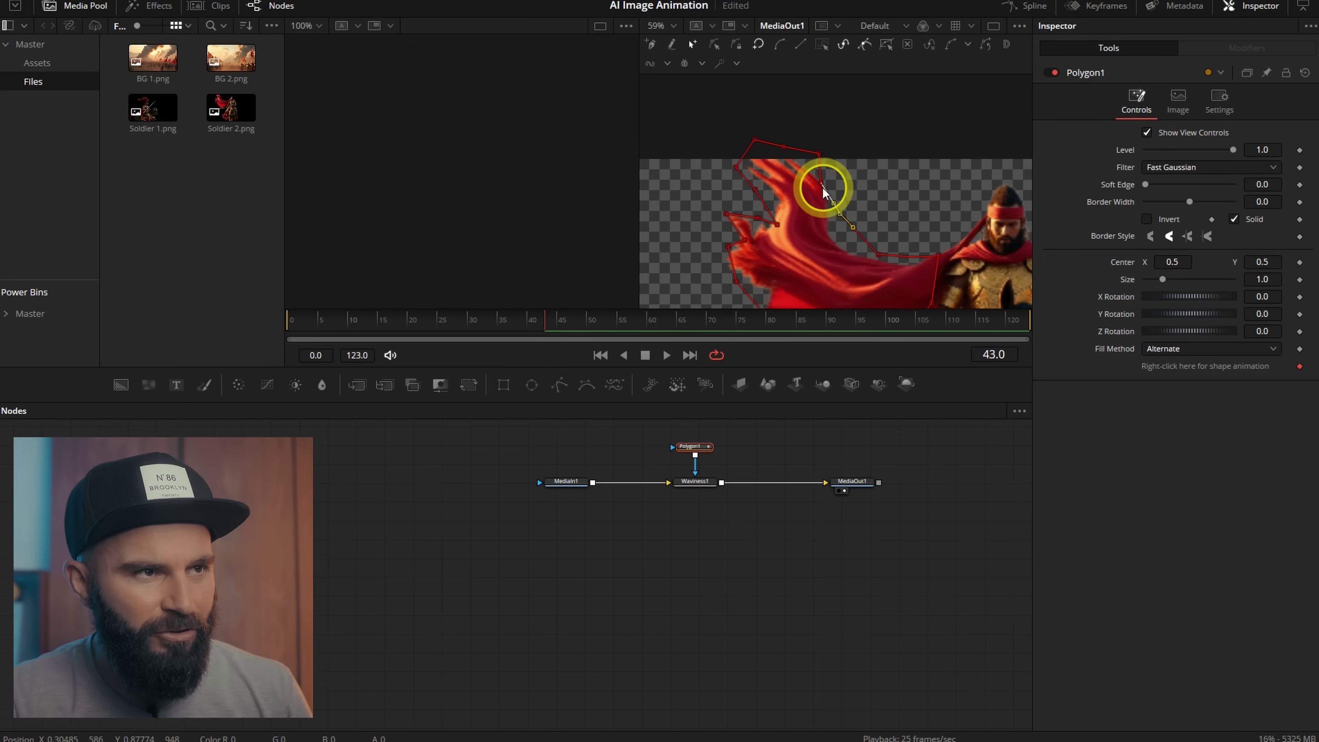
pyautogui.moveTo(822, 187); pyautogui.dragTo(830, 183)
pyautogui.click(776, 225)
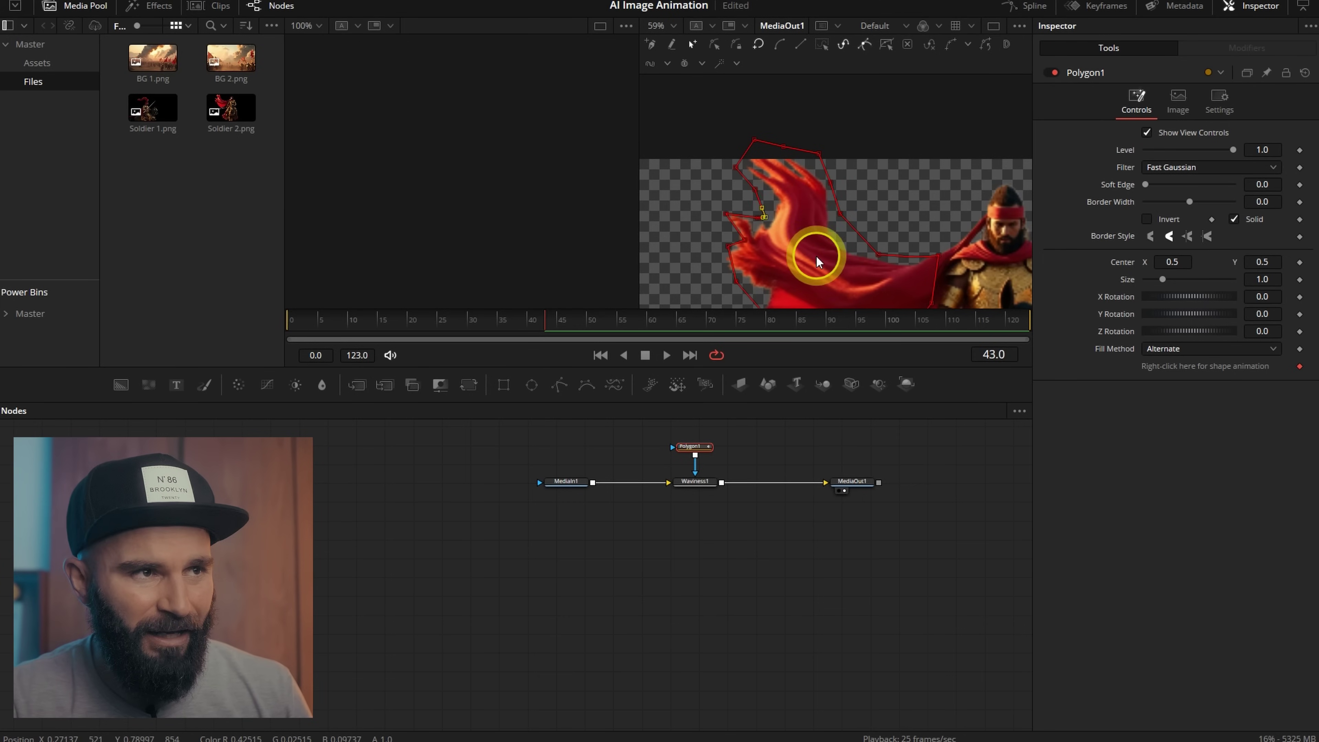
# Preview the cape's waviness and set Waviness1 to scale 35.0, strength 6.1, phase 0.047 and speed 0.039
pyautogui.click(696, 482)
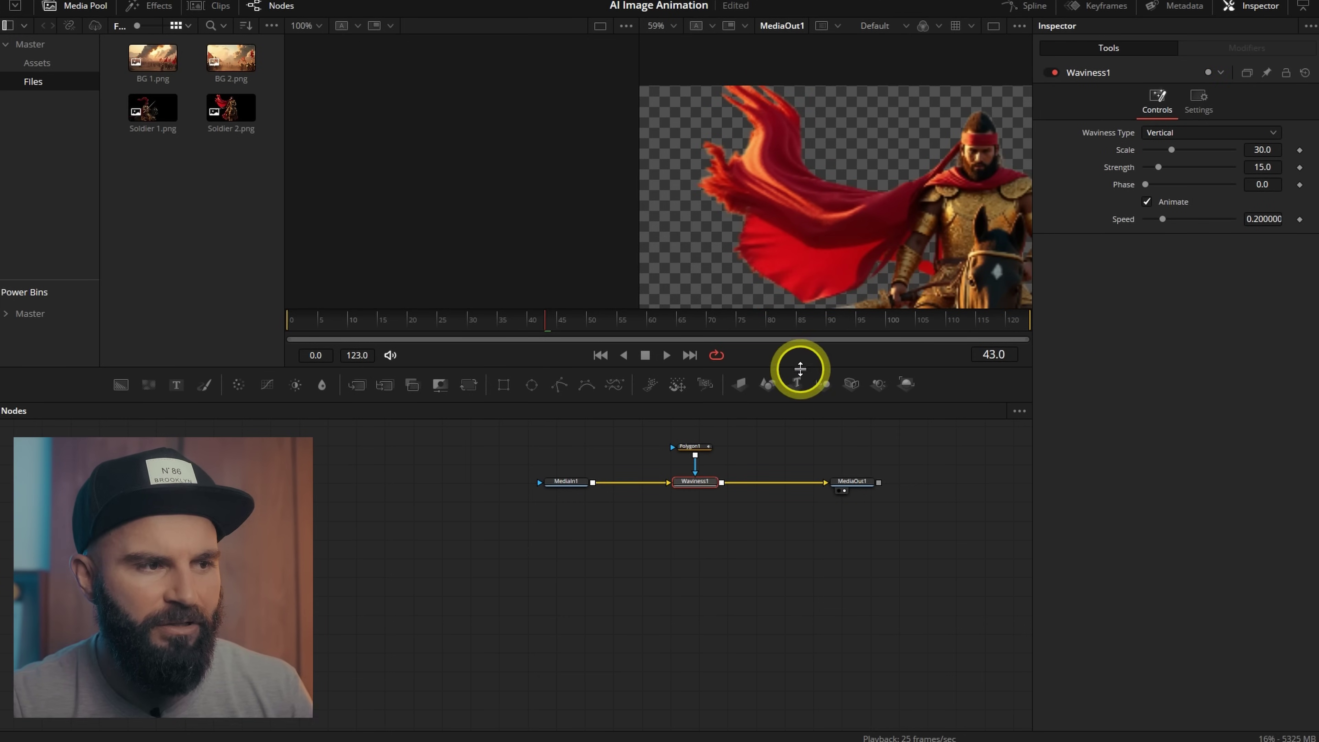
pyautogui.press('space')
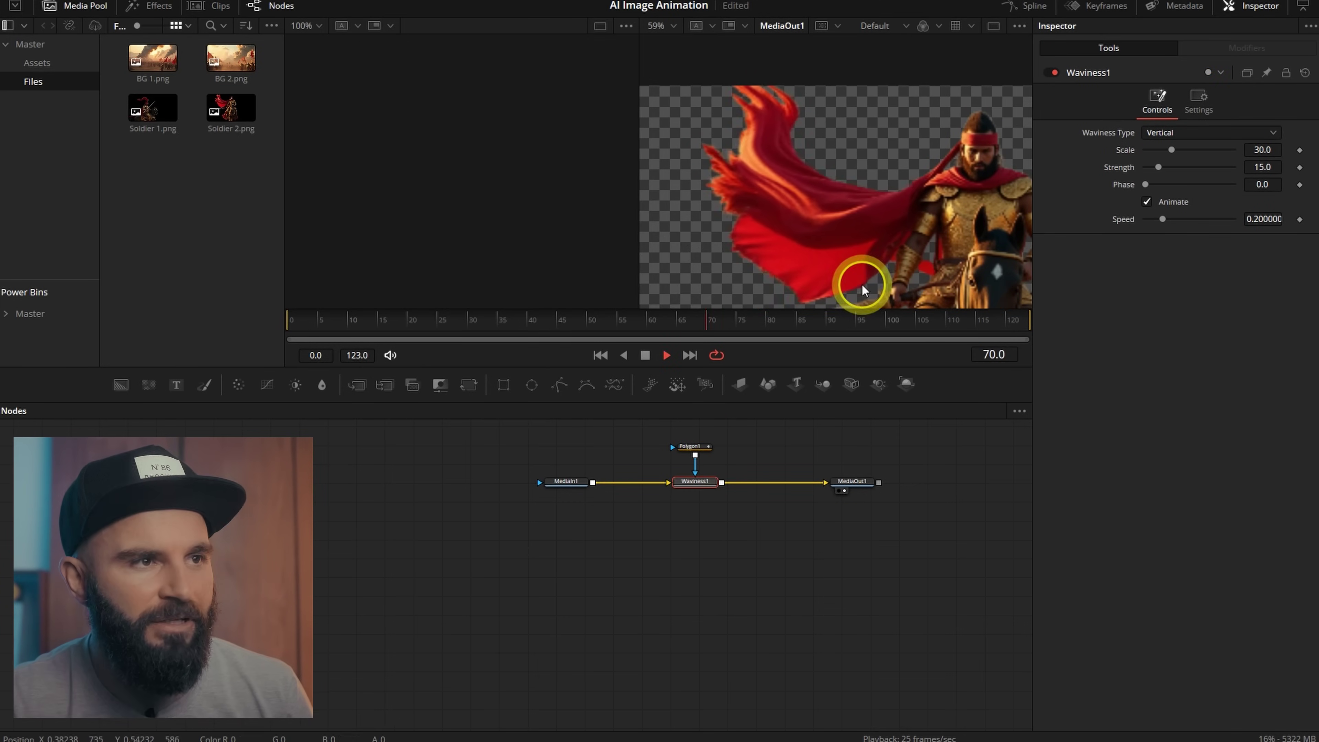
pyautogui.press('space')
pyautogui.moveTo(1259, 150); pyautogui.dragTo(1188, 177)
pyautogui.moveTo(1295, 259); pyautogui.dragTo(1173, 262)
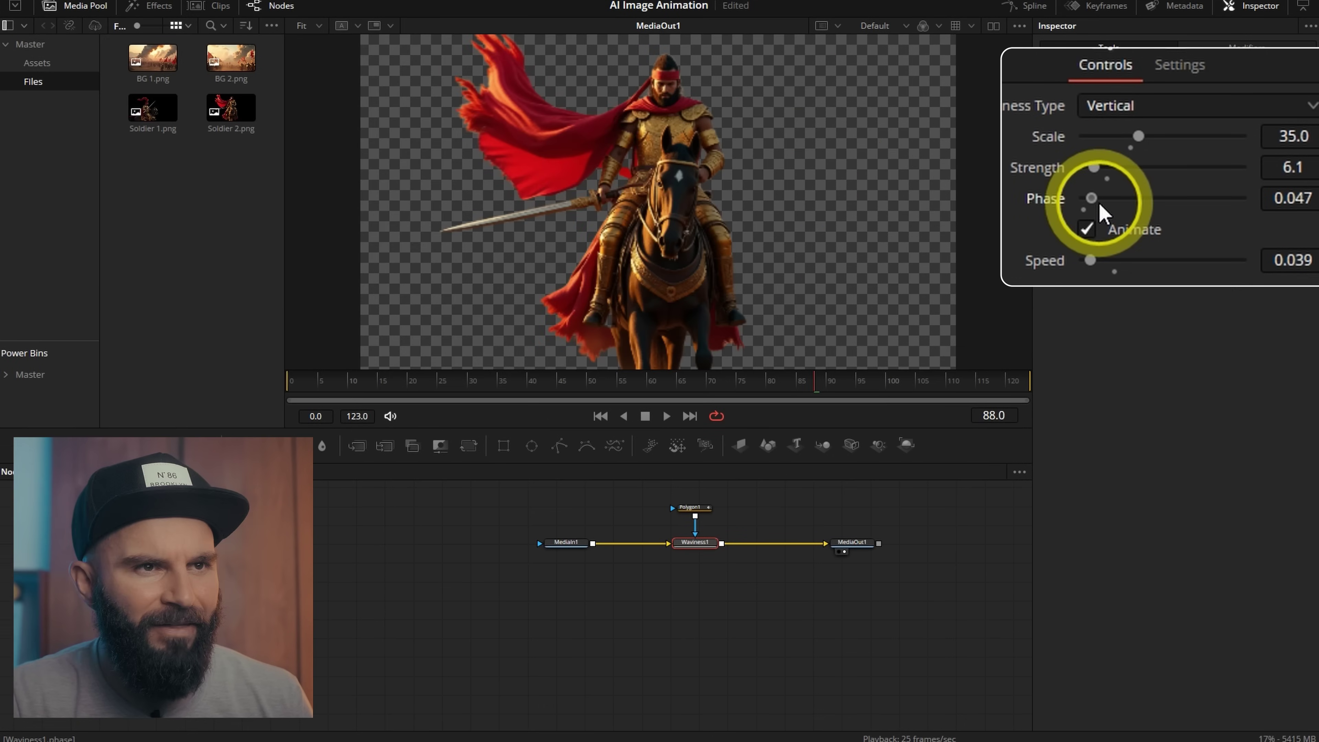
# Play the cape animation from the start, set the Waviness1 phase to 0.394, and preview it again
pyautogui.click(300, 383)
pyautogui.press('space')
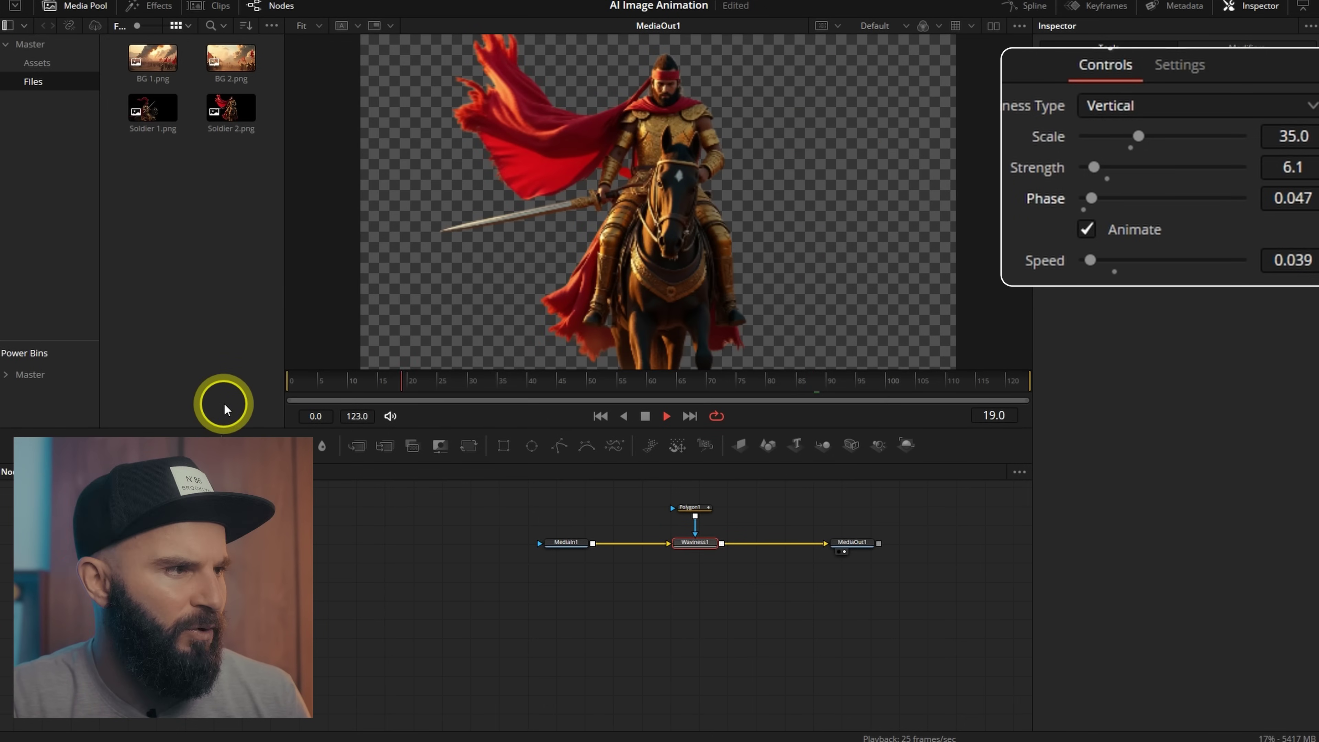
pyautogui.press('space')
pyautogui.moveTo(1101, 210); pyautogui.dragTo(1159, 200)
pyautogui.press('space')
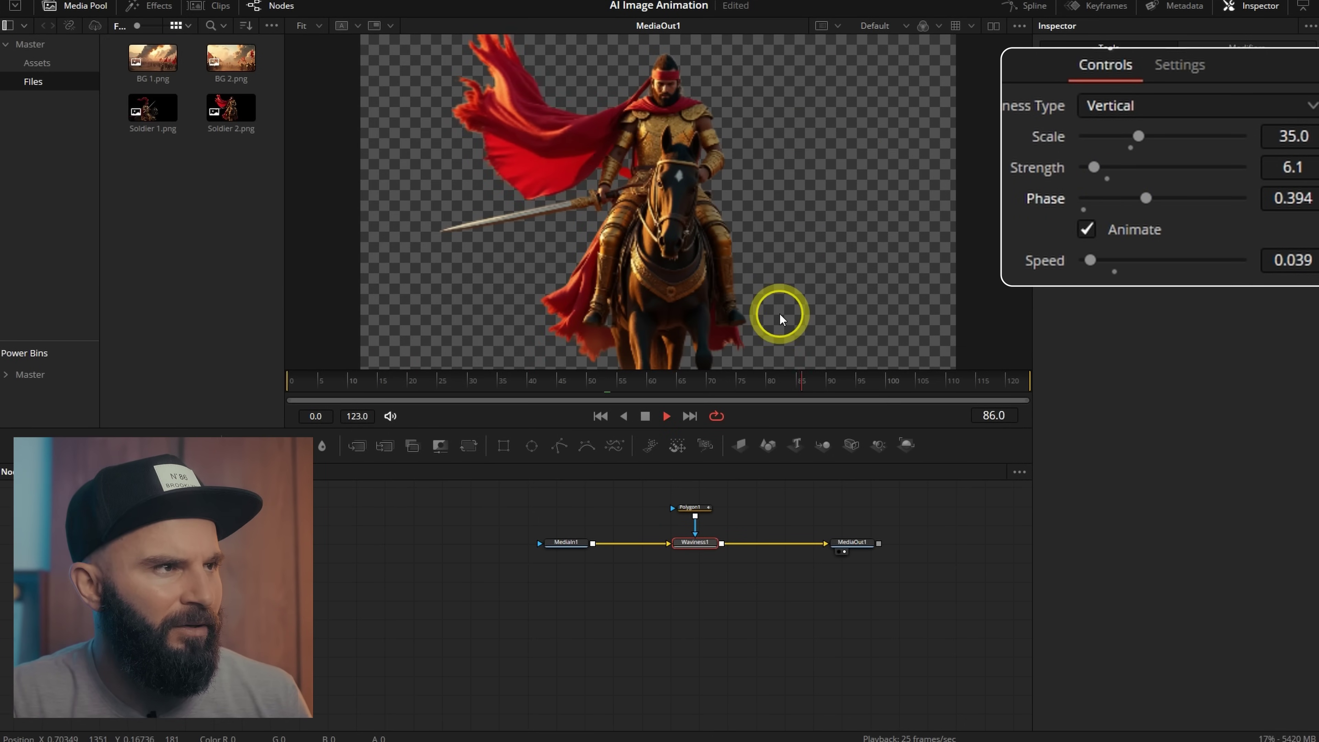